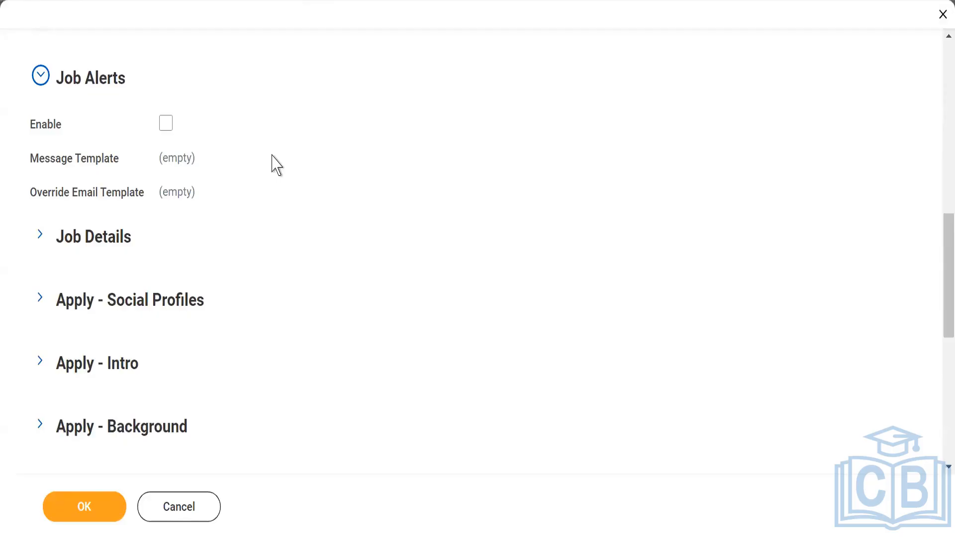
# - Enable job alerts on the external career site and open the Message Template list
pyautogui.click(169, 124)
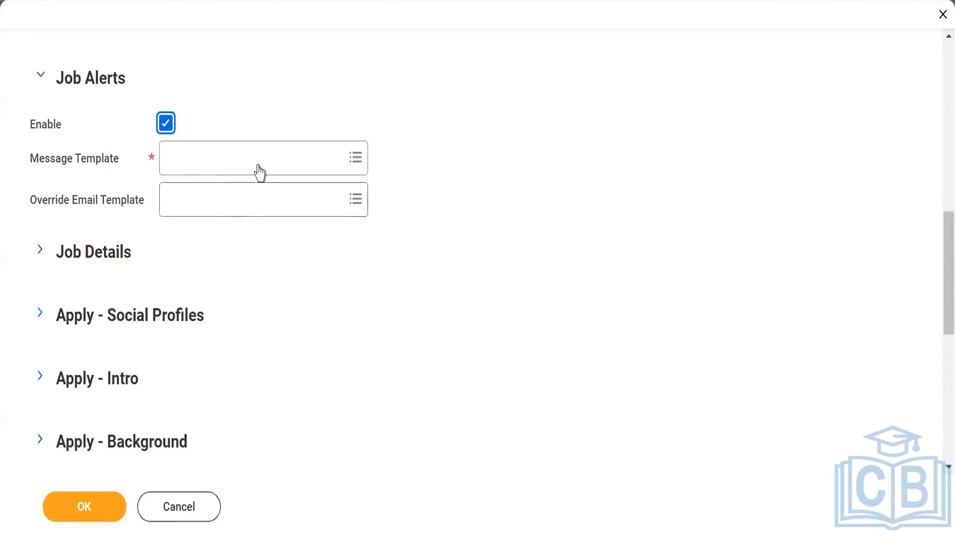
pyautogui.moveTo(258, 170)
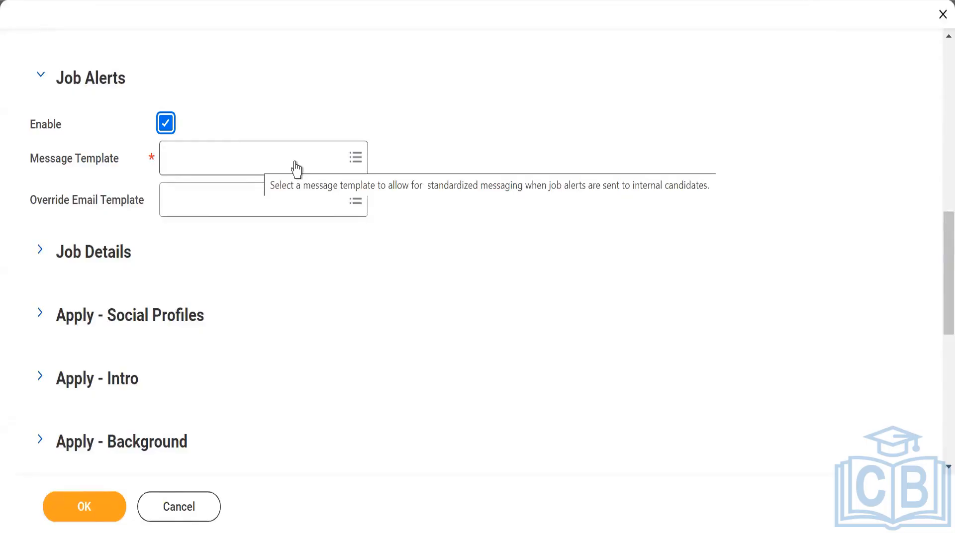
pyautogui.click(297, 162)
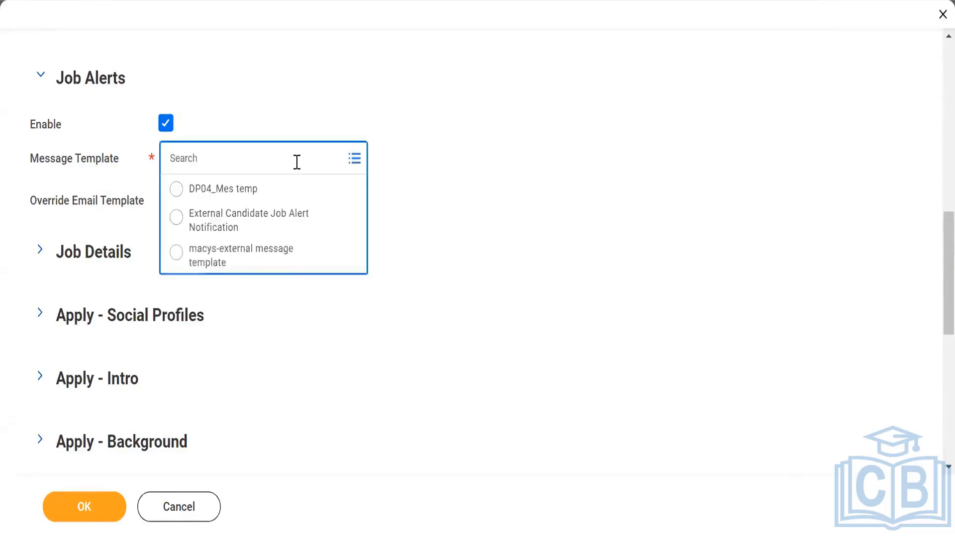
pyautogui.click(606, 185)
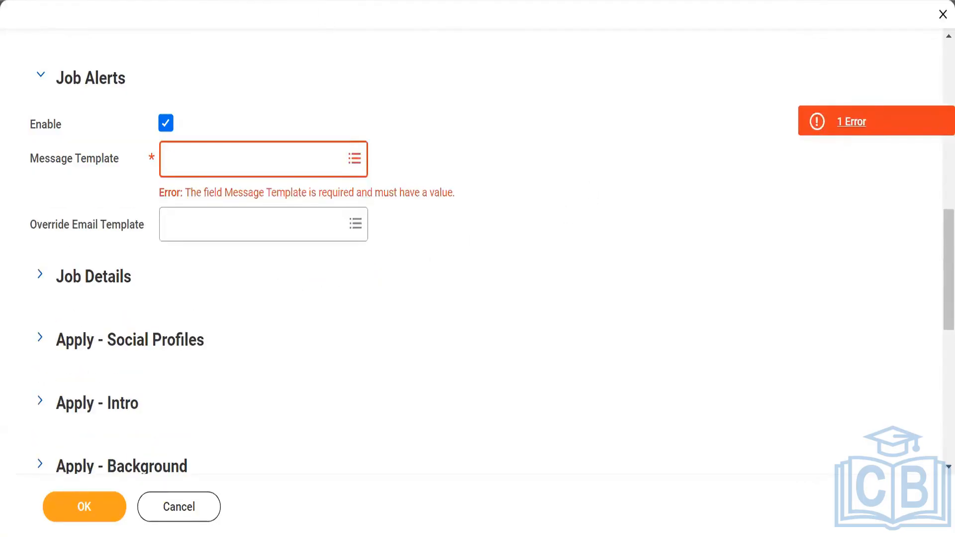
# - Open the Workday home page in another browser tab, keeping the career site form open
pyautogui.rightClick(306, 1)
pyautogui.click(338, 80)
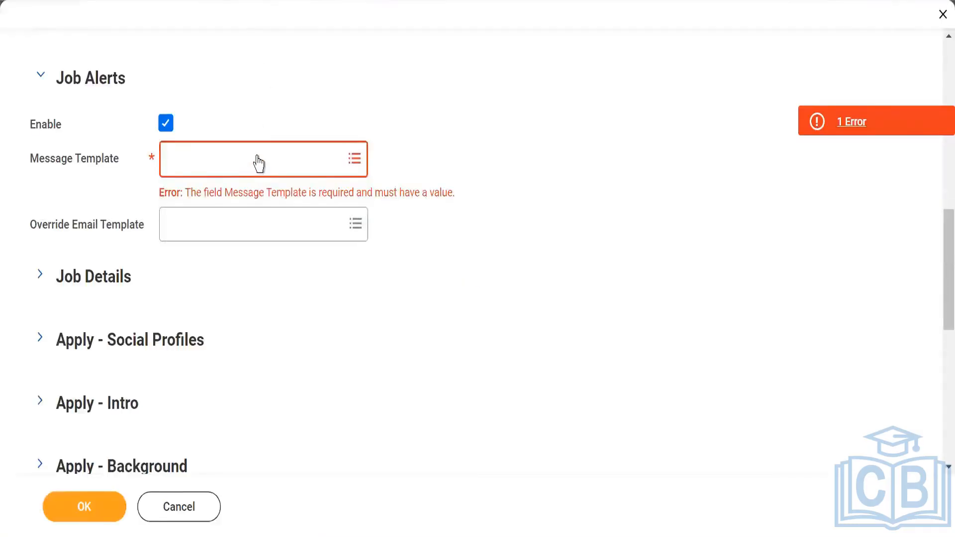
pyautogui.click(256, 155)
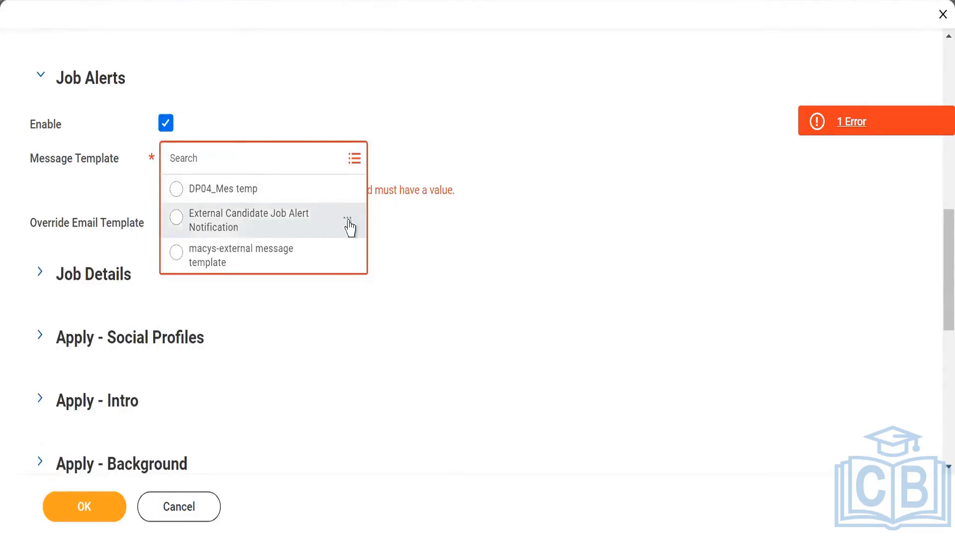
pyautogui.click(346, 222)
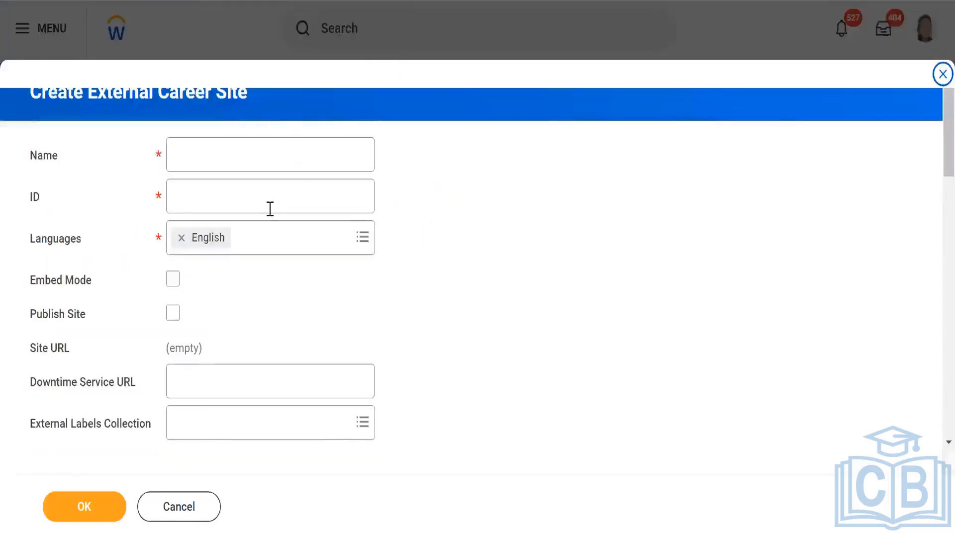
pyautogui.click(179, 517)
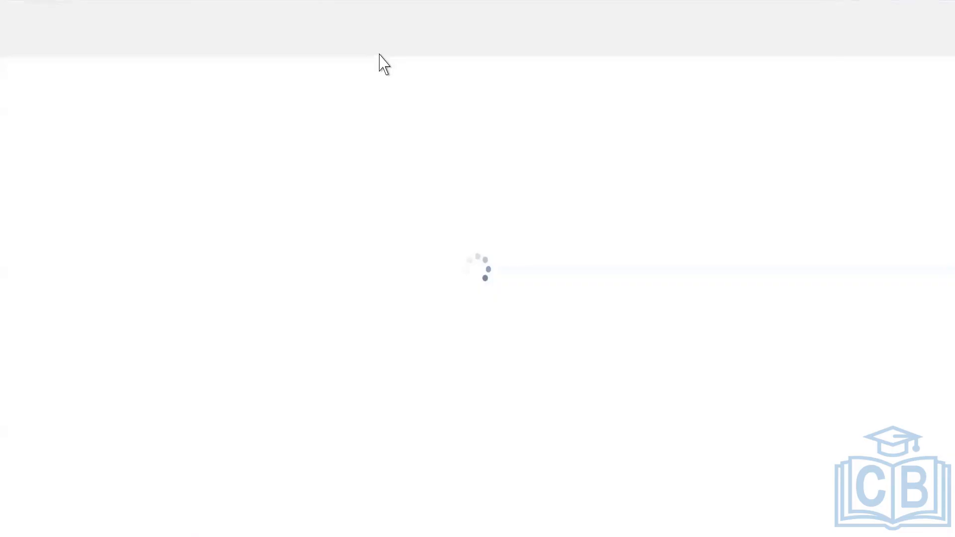
# - Search for the Edit Message Template task and open it
pyautogui.click(370, 36)
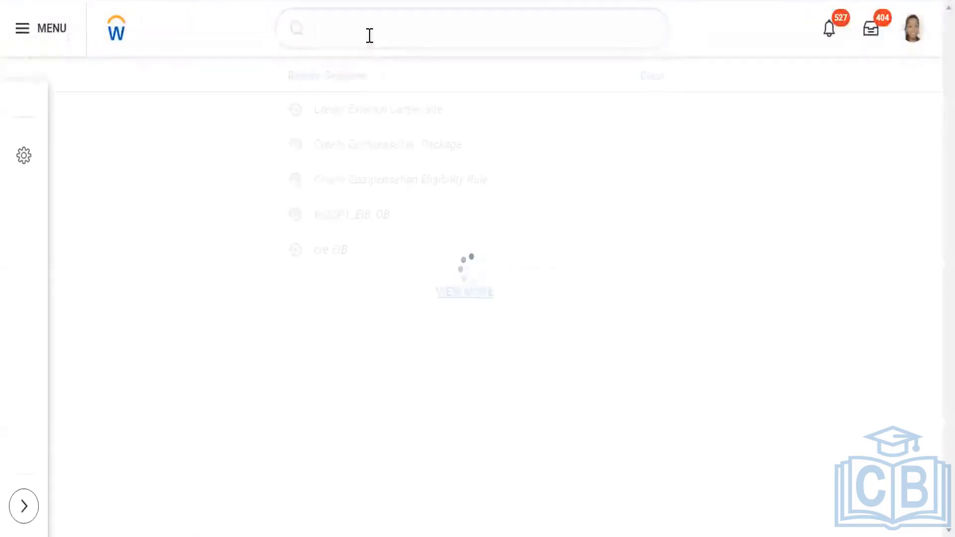
pyautogui.write('edi')
pyautogui.press('Return')
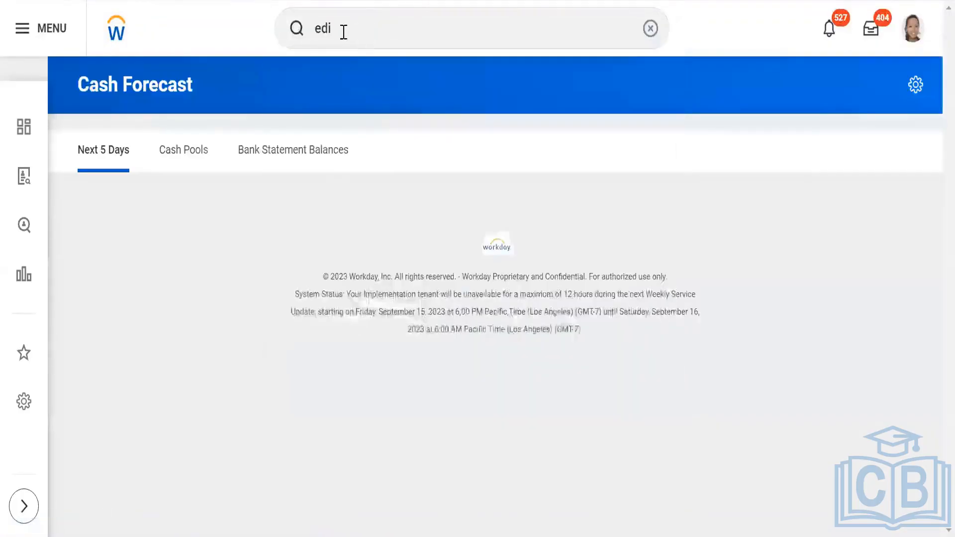
pyautogui.click(348, 31)
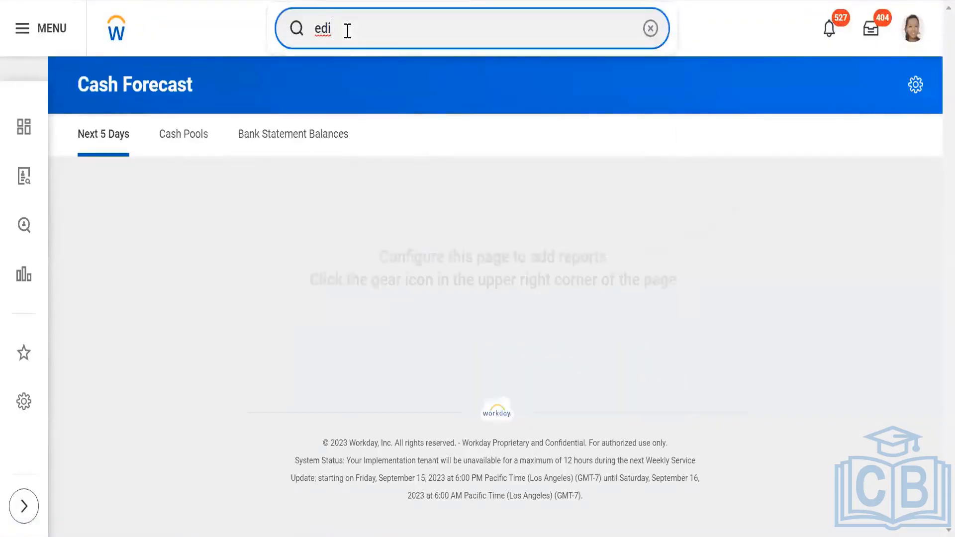
pyautogui.write('t ')
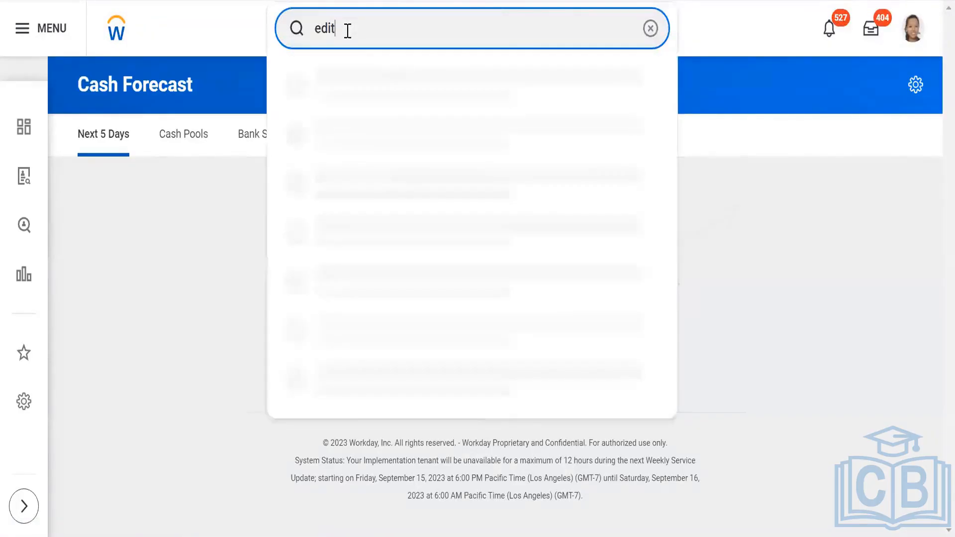
pyautogui.write('messa')
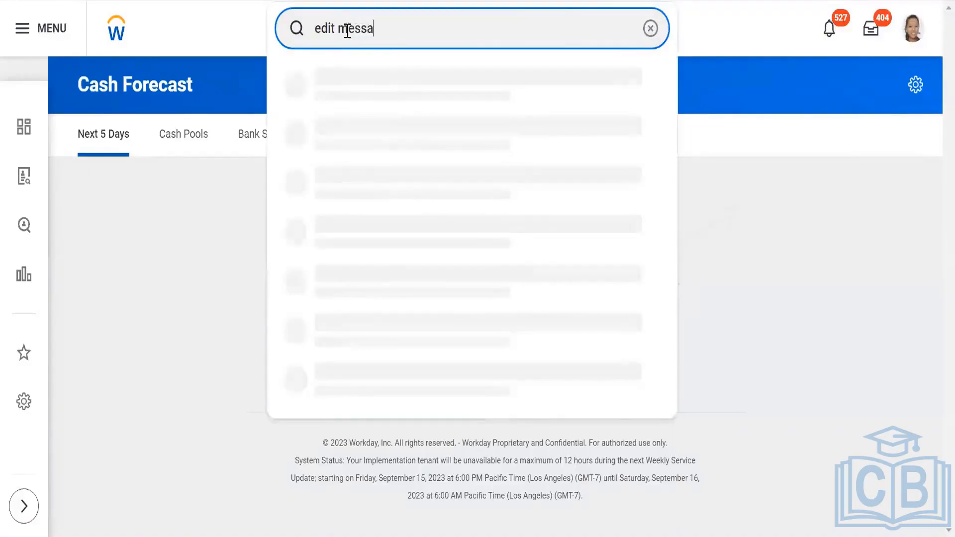
pyautogui.write('ge templa')
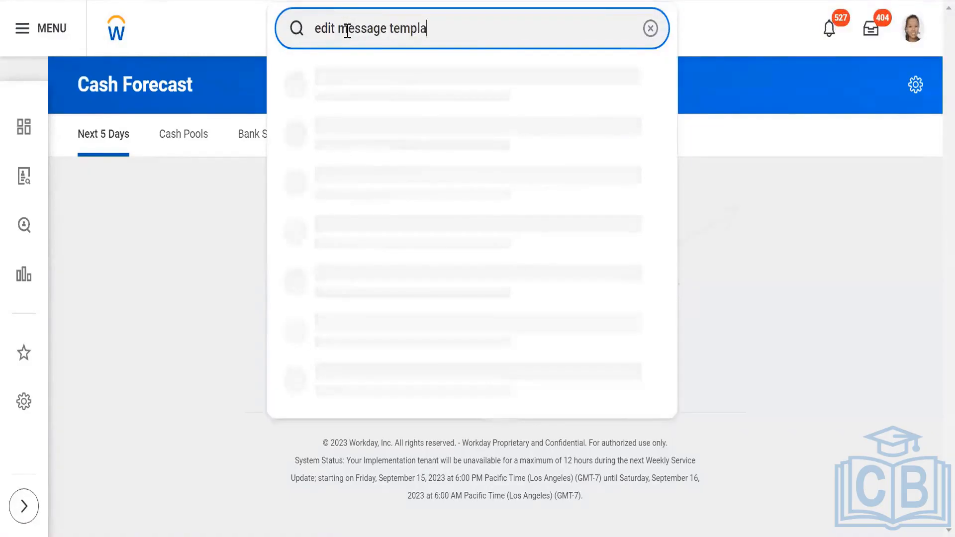
pyautogui.hotkey('ctrl', 'a')
pyautogui.press('BackSpace')
pyautogui.write('ed')
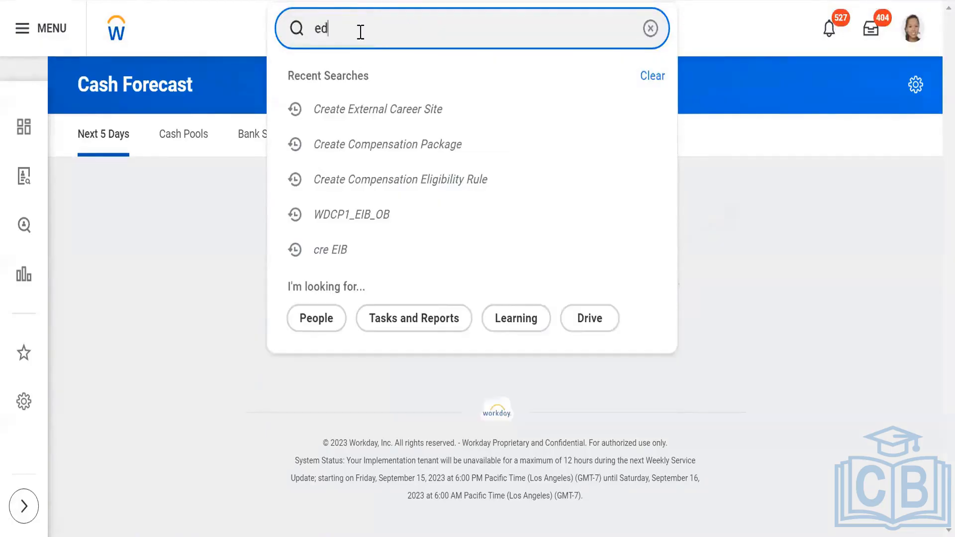
pyautogui.write('it message')
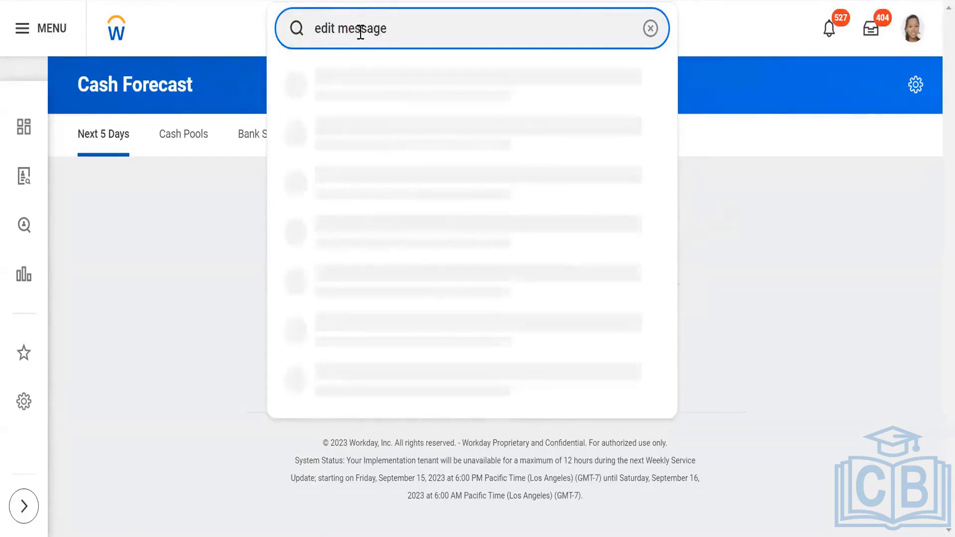
pyautogui.click(429, 82)
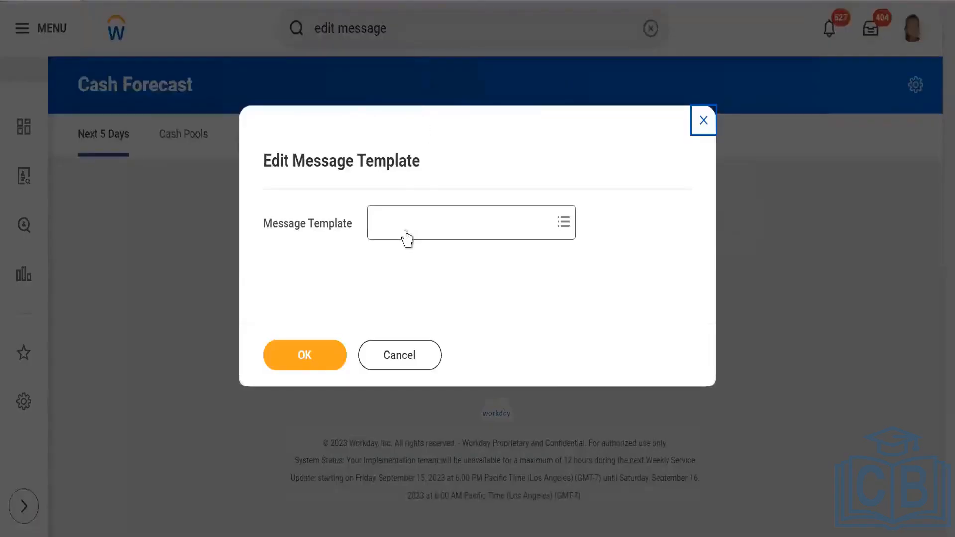
# - Choose the External Candidate Job Alert Notification template to edit from the full template list
pyautogui.click(407, 238)
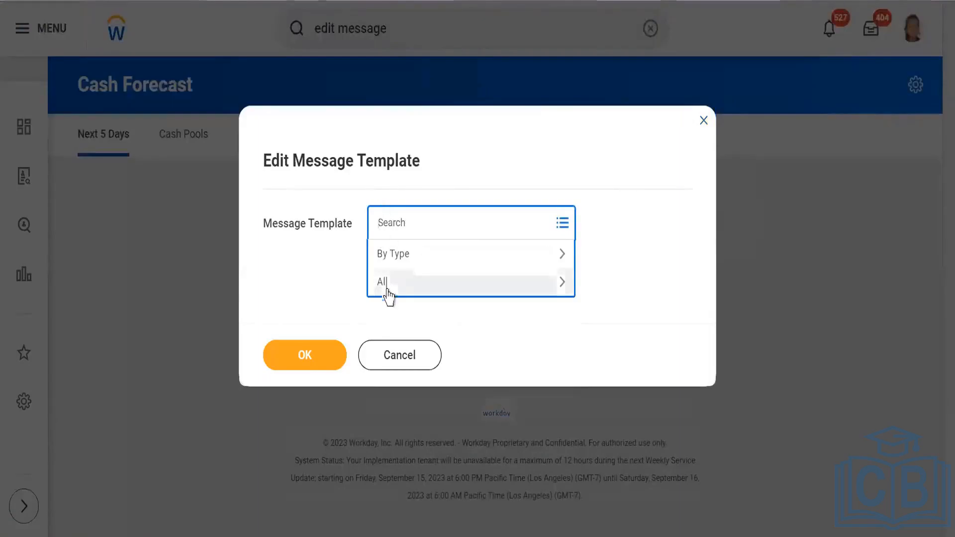
pyautogui.click(387, 291)
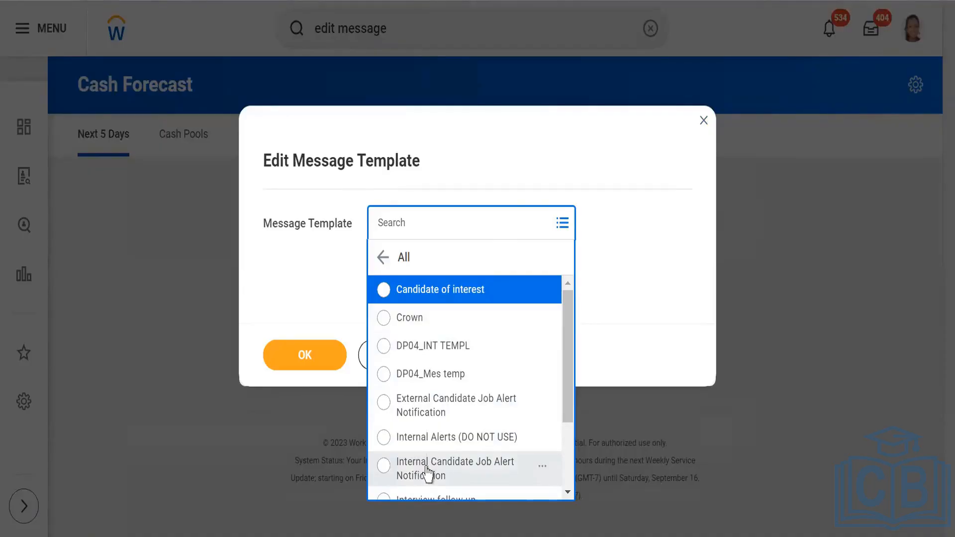
pyautogui.scroll(-2, 428, 438)
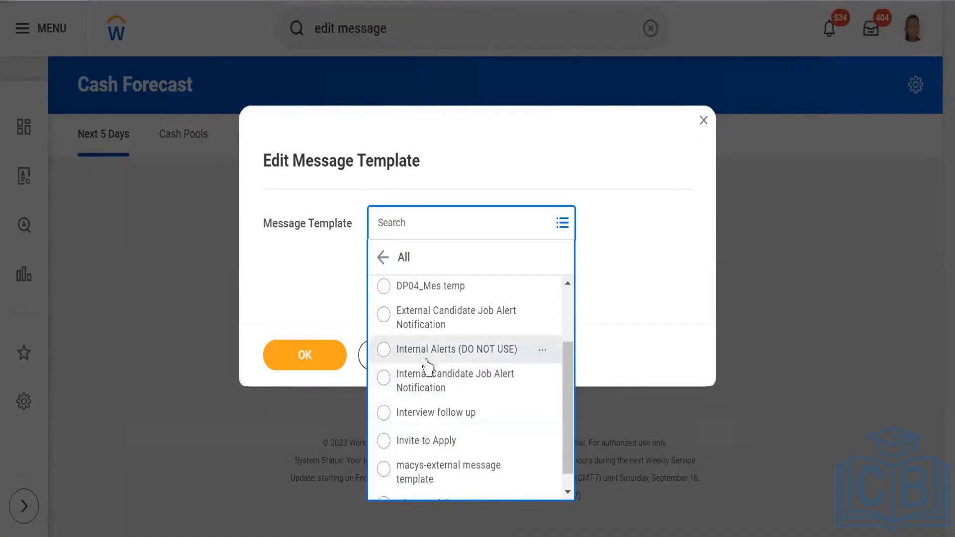
pyautogui.click(437, 324)
pyautogui.click(291, 367)
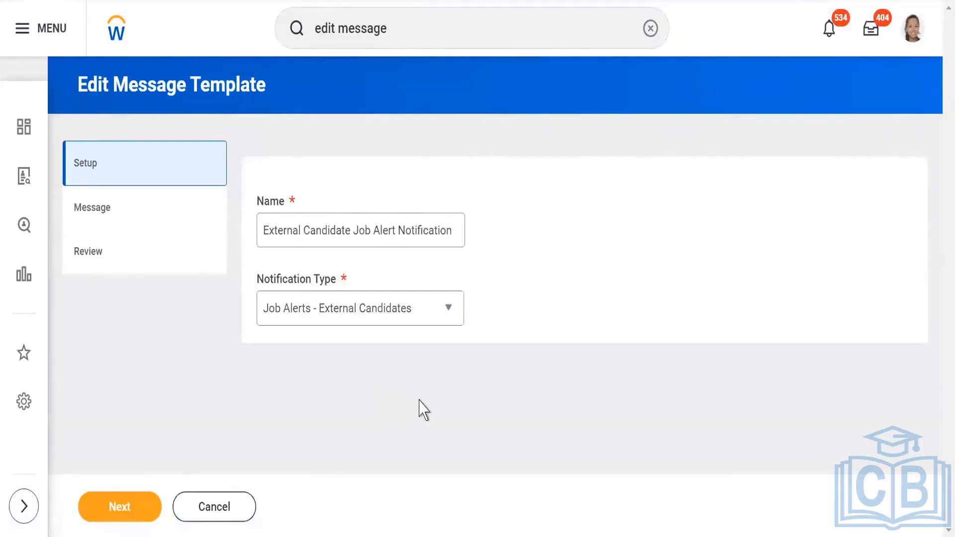
# - Keep Job Alerts - External Candidates as the notification type and continue to the Message step
pyautogui.click(449, 312)
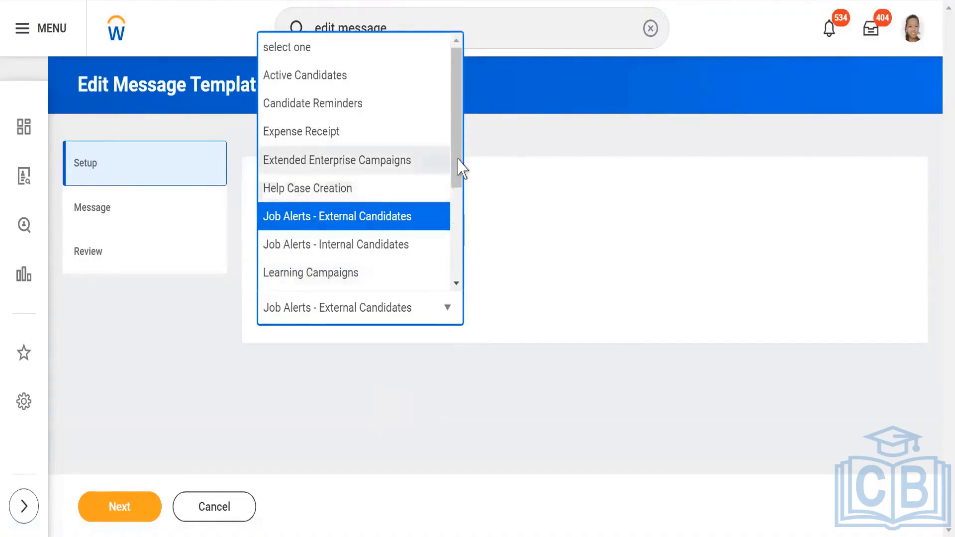
pyautogui.moveTo(457, 167); pyautogui.dragTo(450, 145)
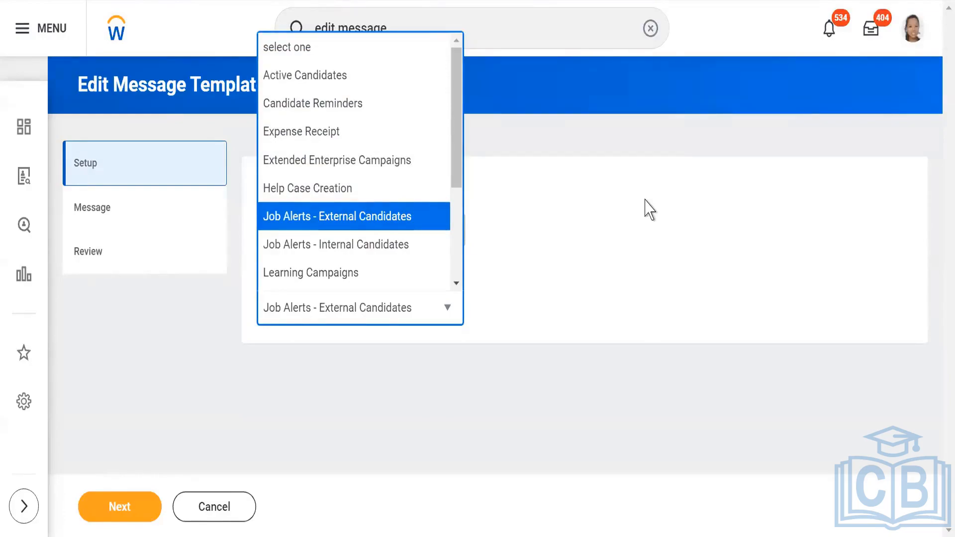
pyautogui.click(377, 217)
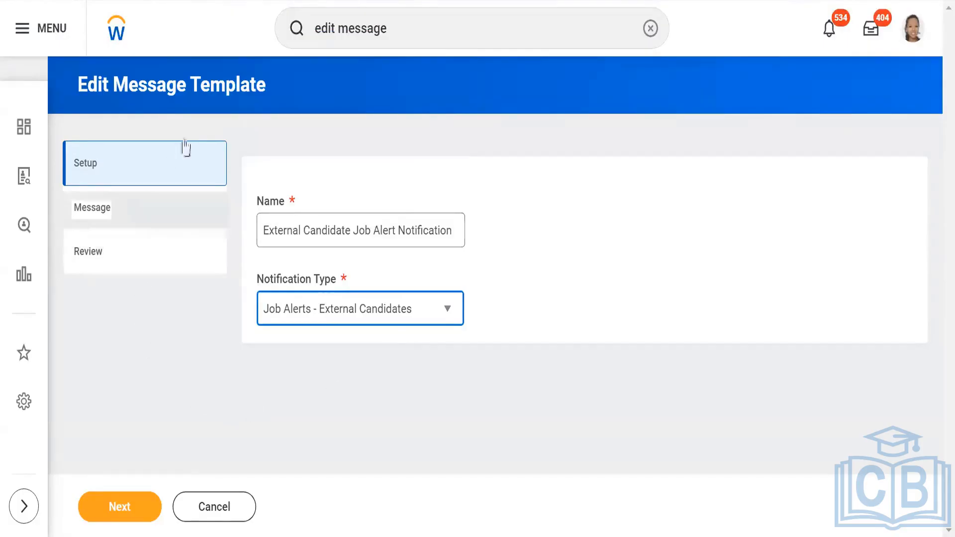
pyautogui.click(116, 510)
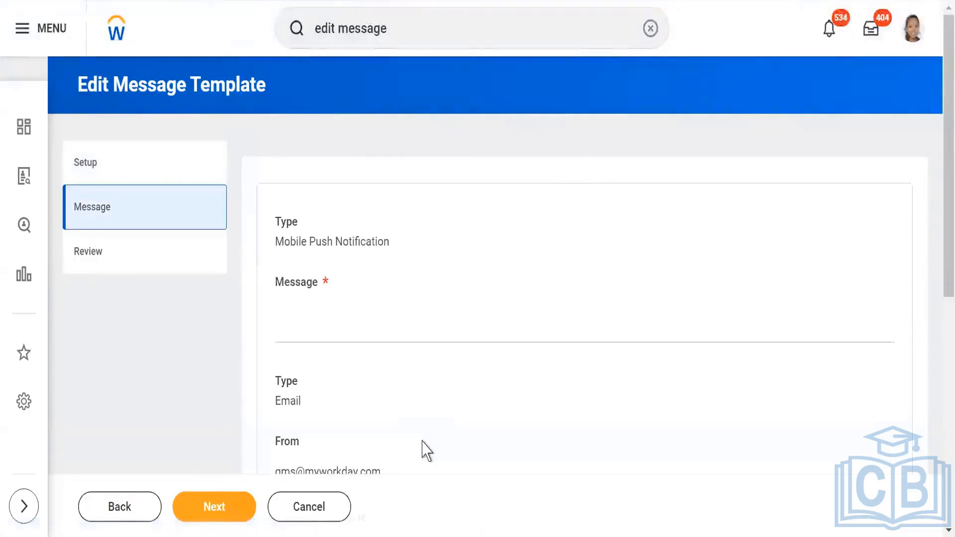
# - Insert the Candidate Global Name field at the start of the mobile push message
pyautogui.click(478, 341)
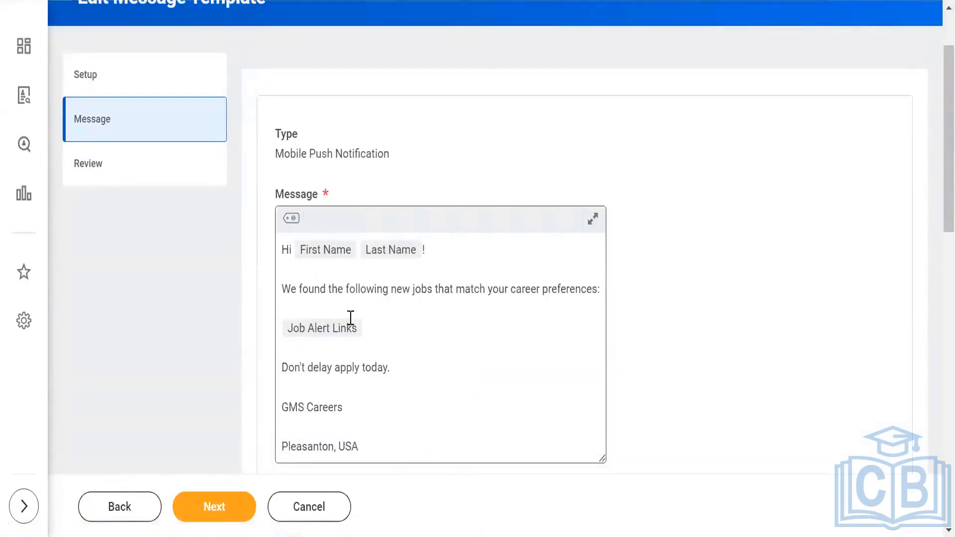
pyautogui.click(293, 219)
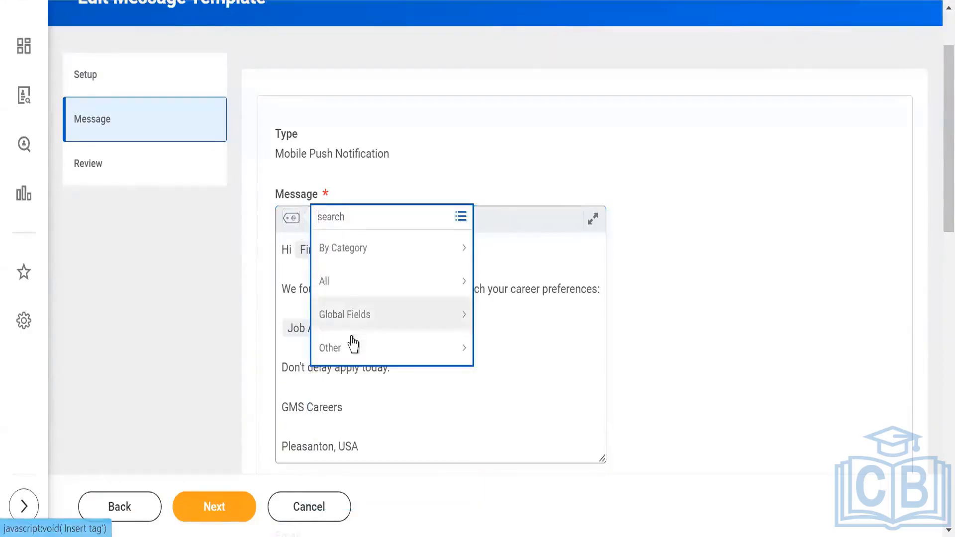
pyautogui.click(348, 282)
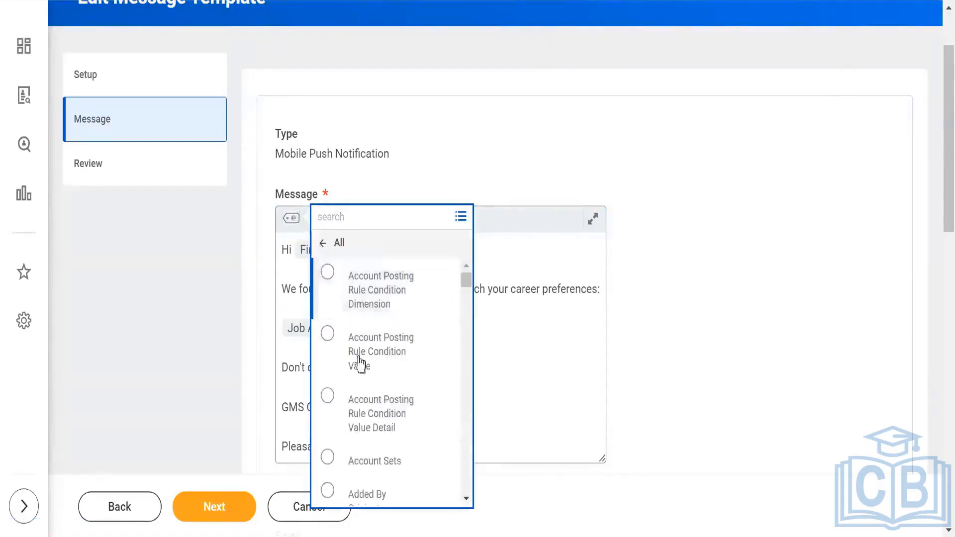
pyautogui.scroll(-3, 366, 352)
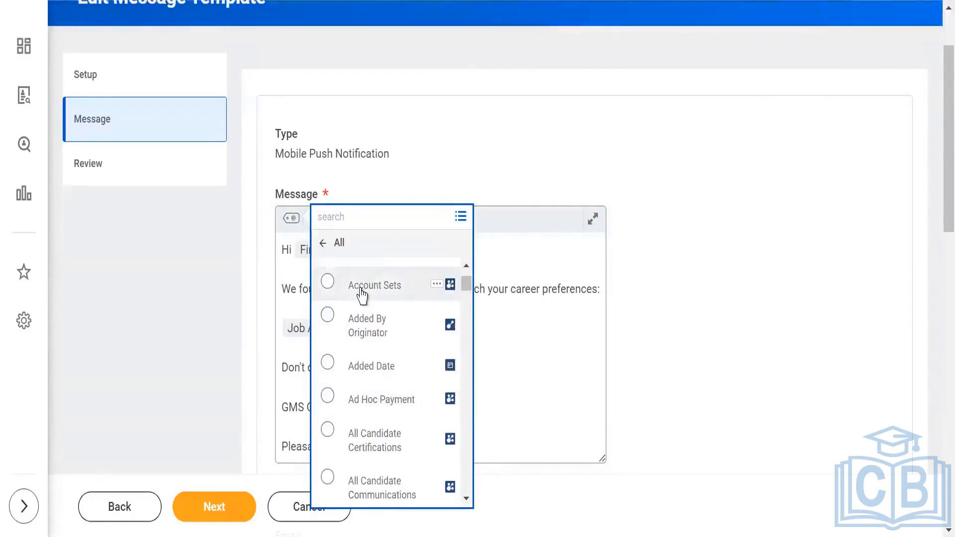
pyautogui.click(341, 217)
pyautogui.write('glo')
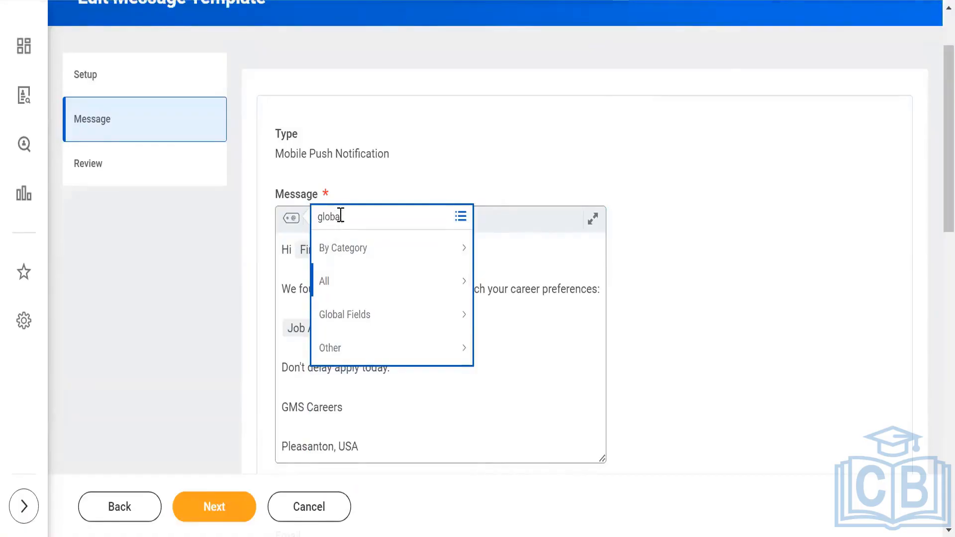
pyautogui.write('bal')
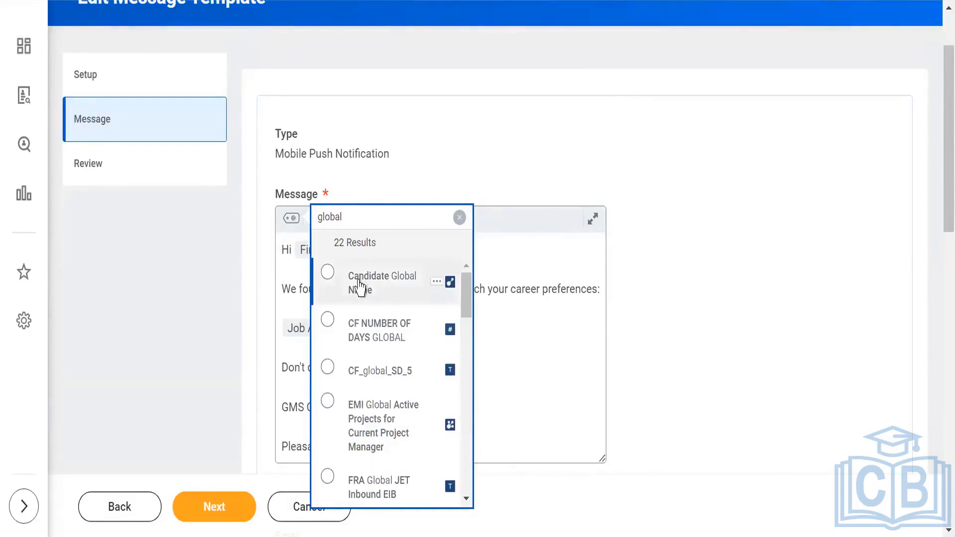
pyautogui.click(359, 287)
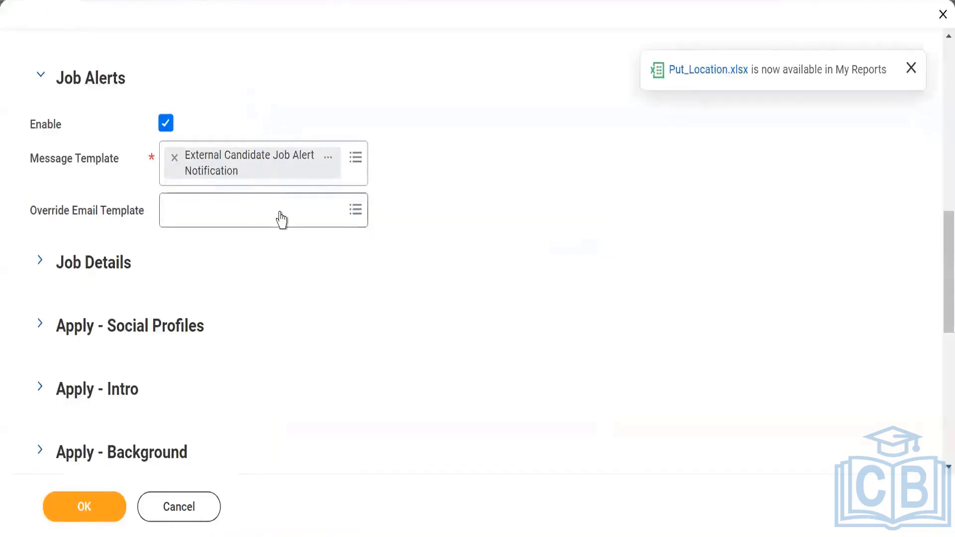
# - Set the career site's message template to External Candidate Job Alert Notification, leaving Override Email Template empty
pyautogui.click(282, 218)
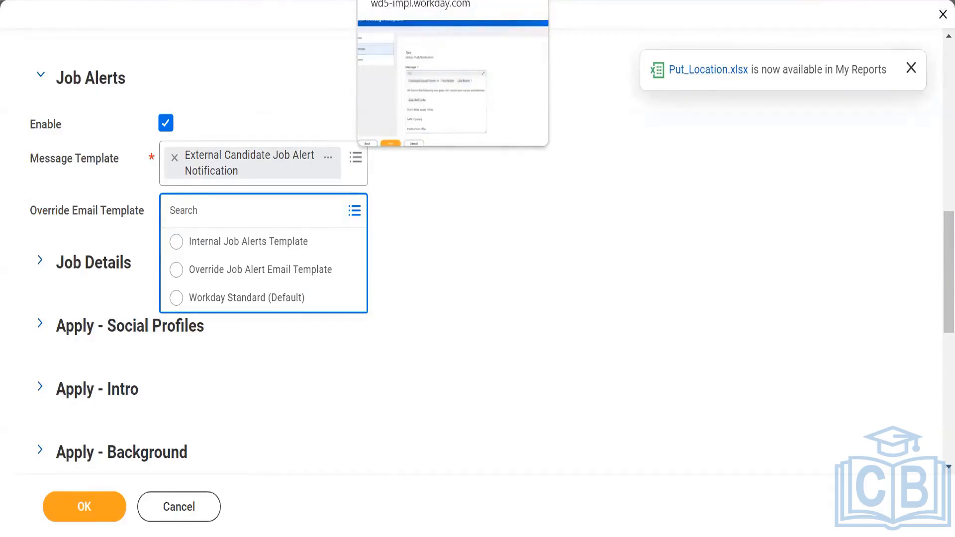
pyautogui.click(526, 292)
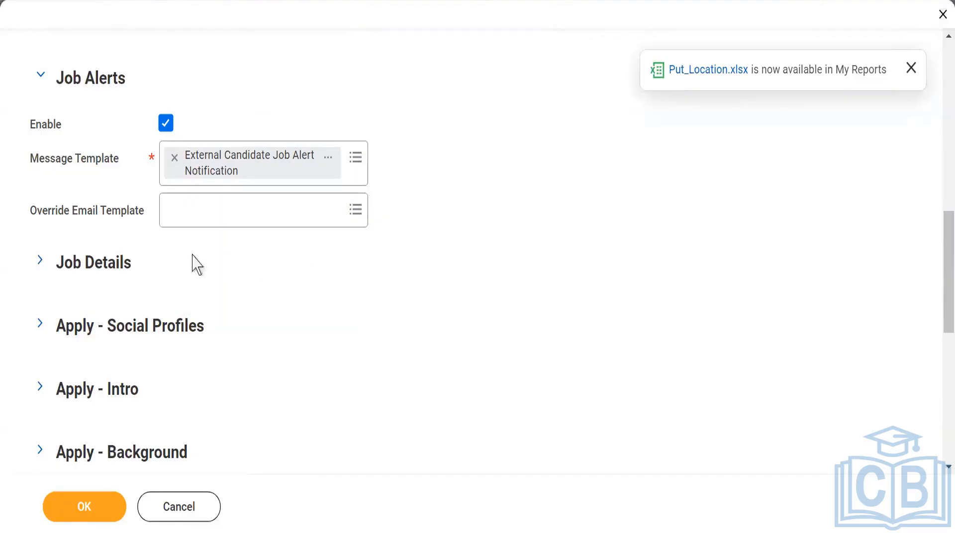
# - Expand the Job Details section of the career site form
pyautogui.click(40, 264)
pyautogui.scroll(-2, 360, 239)
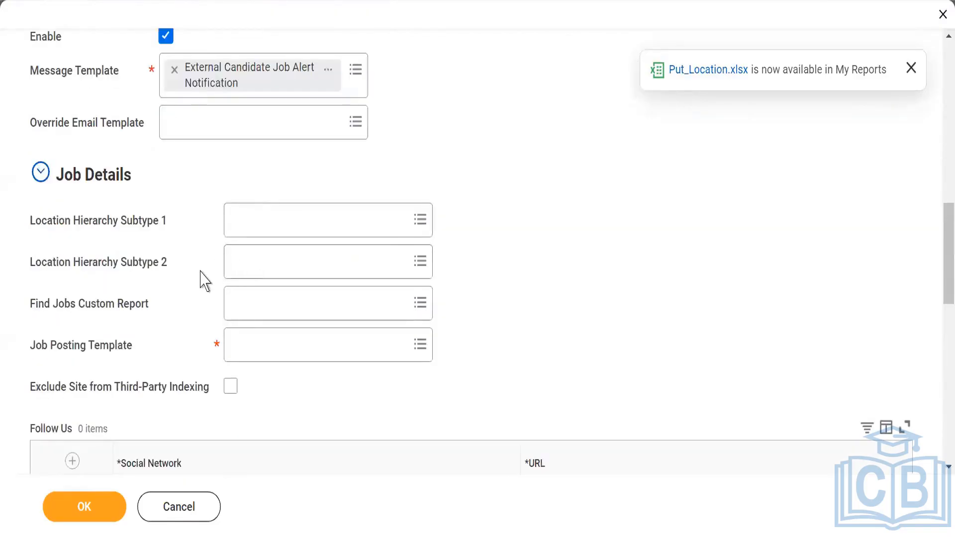
# - Set the career site's Location Hierarchy Subtype 1 to Location Heirarchy
pyautogui.scroll(-2, 205, 281)
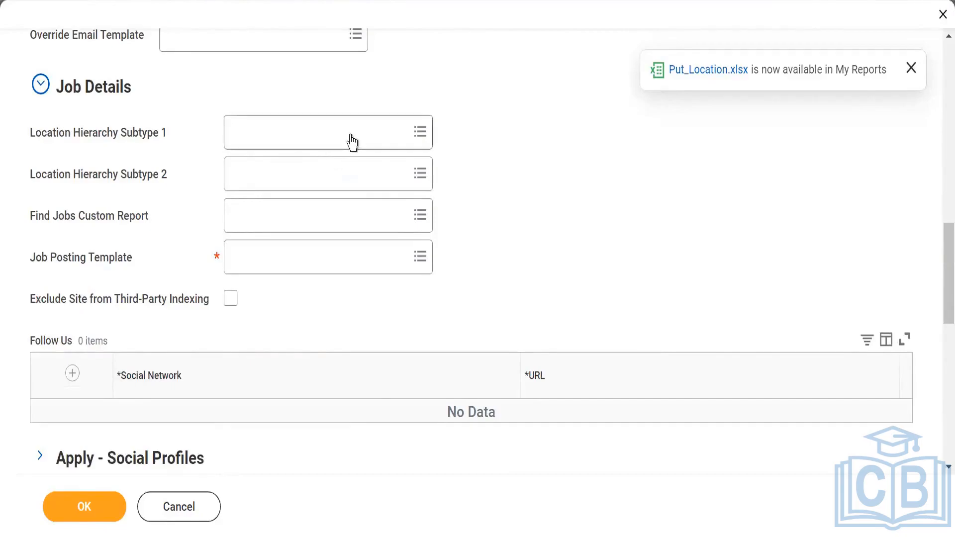
pyautogui.moveTo(351, 141)
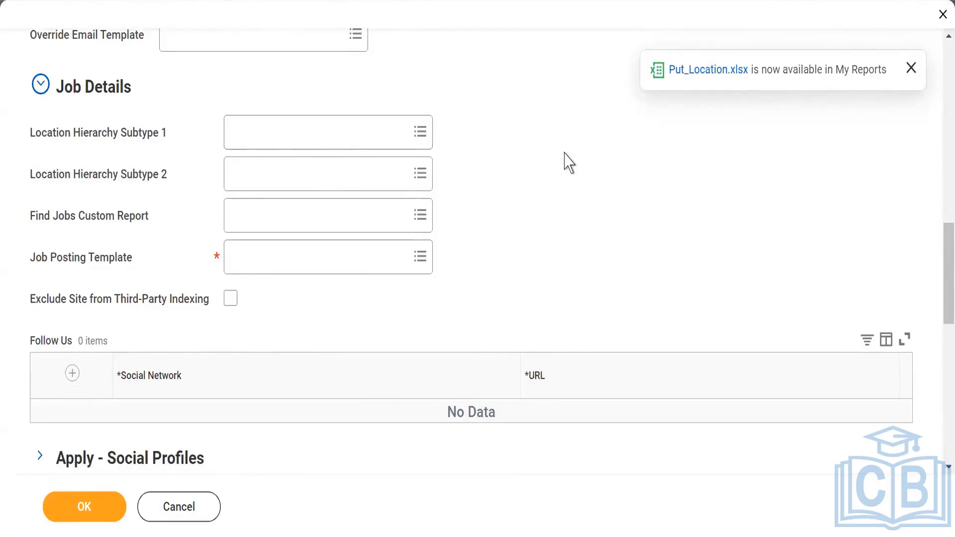
pyautogui.click(345, 133)
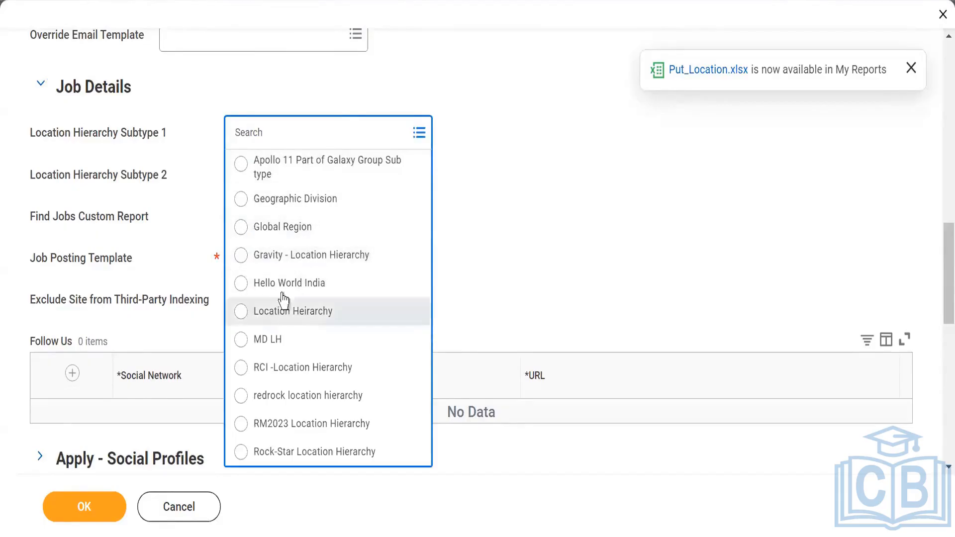
pyautogui.write('loc')
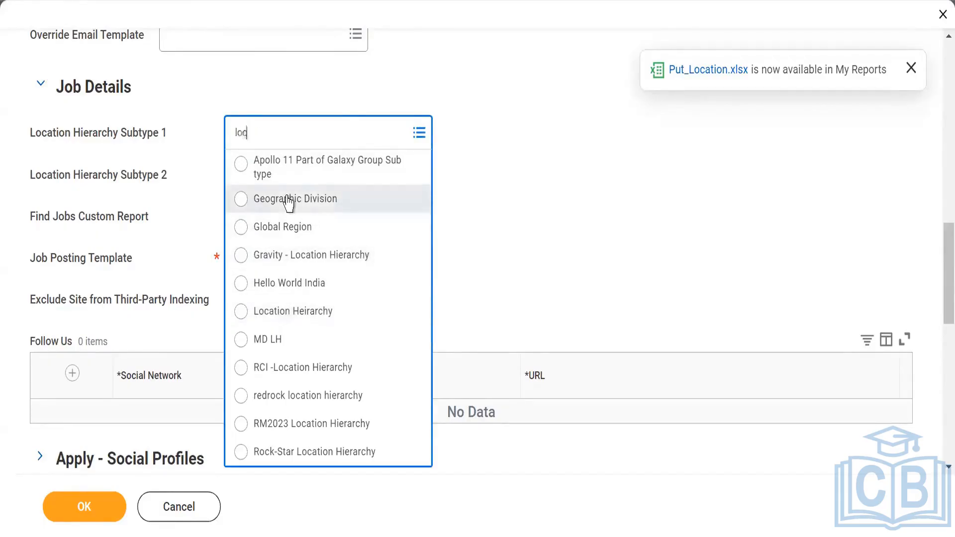
pyautogui.write('ation')
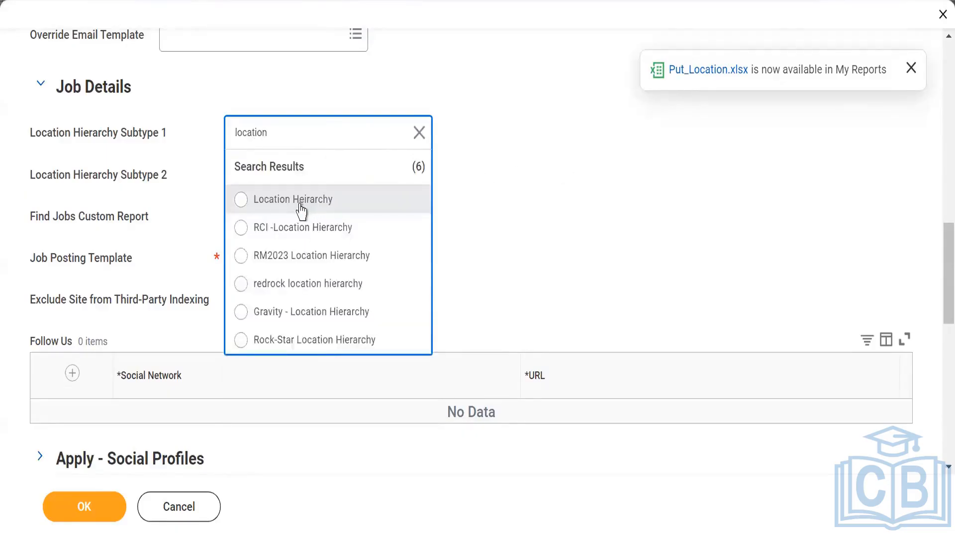
pyautogui.click(300, 211)
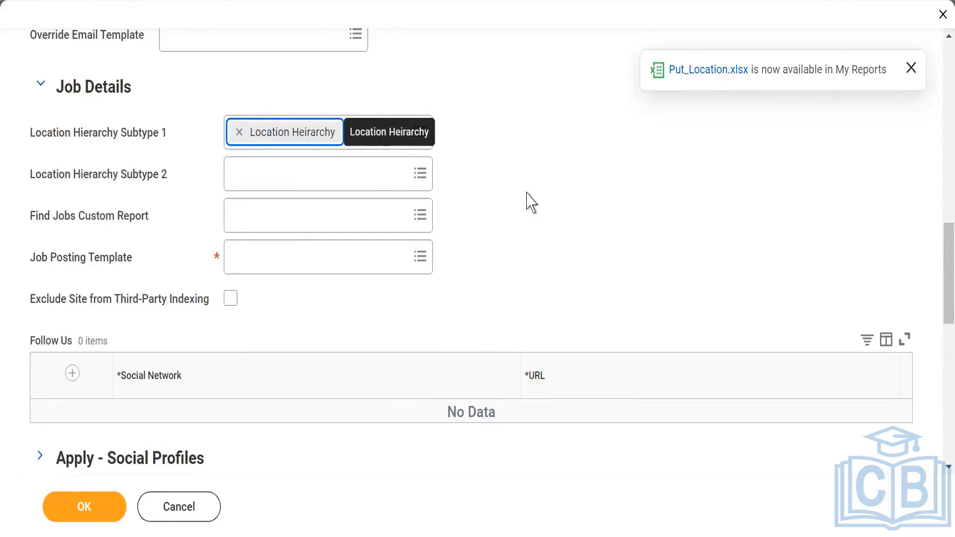
# - Set Location Hierarchy Subtype 2 to Geographic Division
pyautogui.click(362, 172)
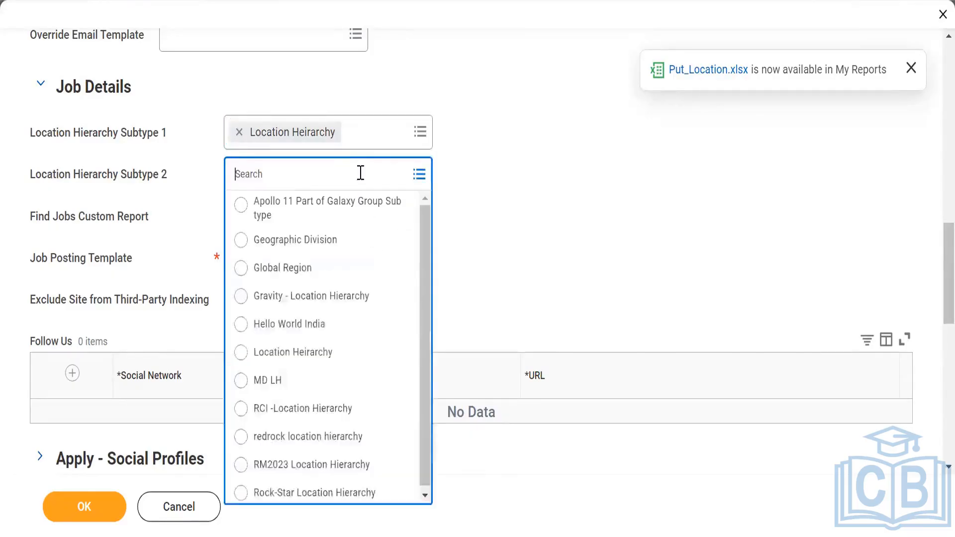
pyautogui.click(307, 241)
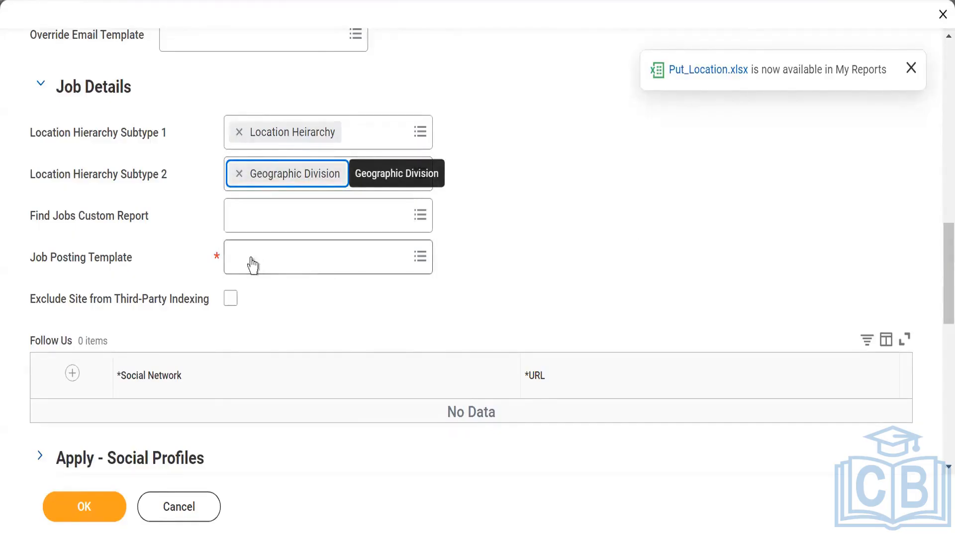
pyautogui.scroll(-3, 283, 230)
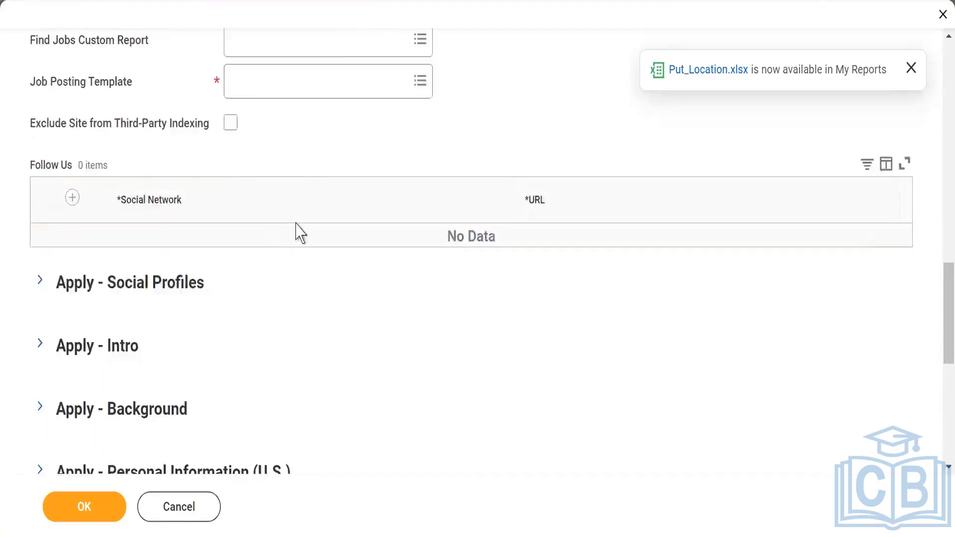
pyautogui.scroll(3, 299, 234)
pyautogui.scroll(-2, 294, 260)
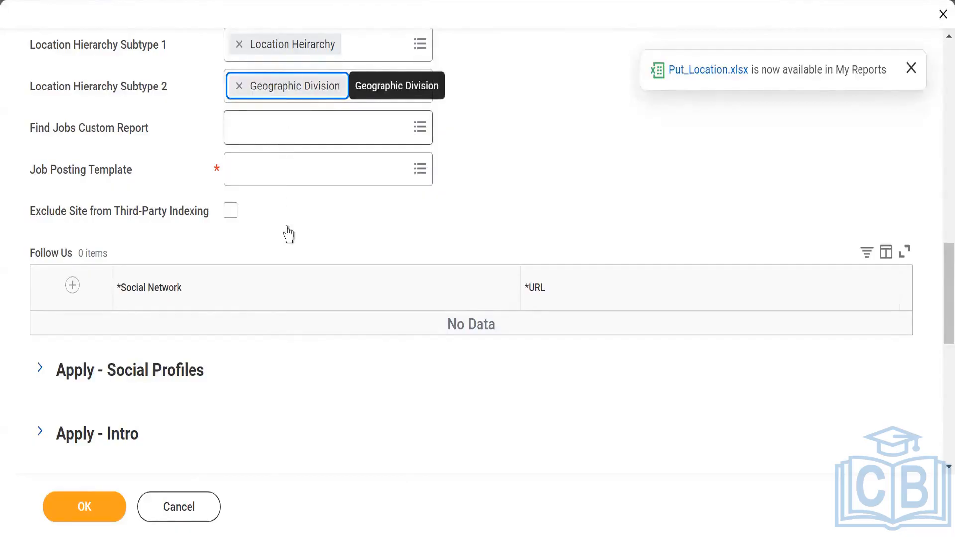
# - Cancel the still-open Edit Message Template task
pyautogui.click(347, 171)
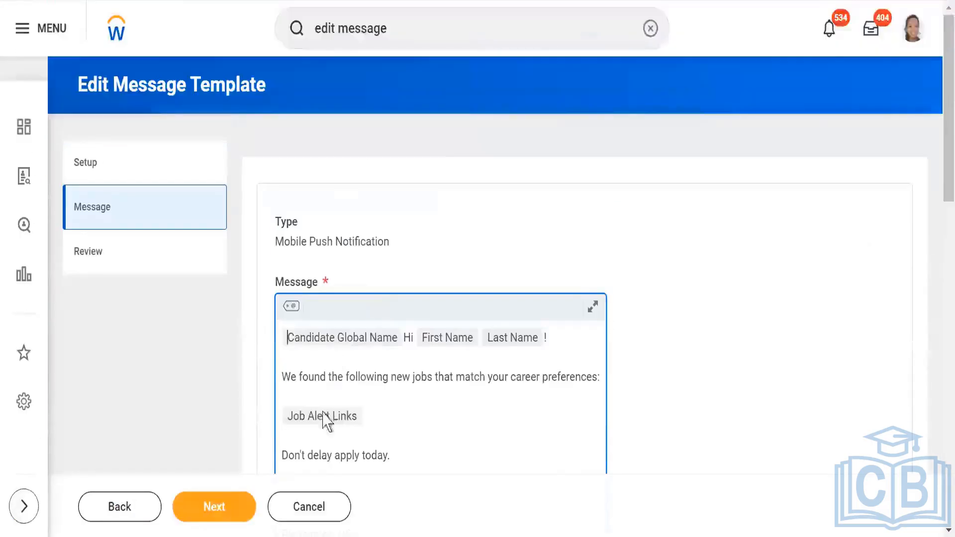
pyautogui.click(316, 513)
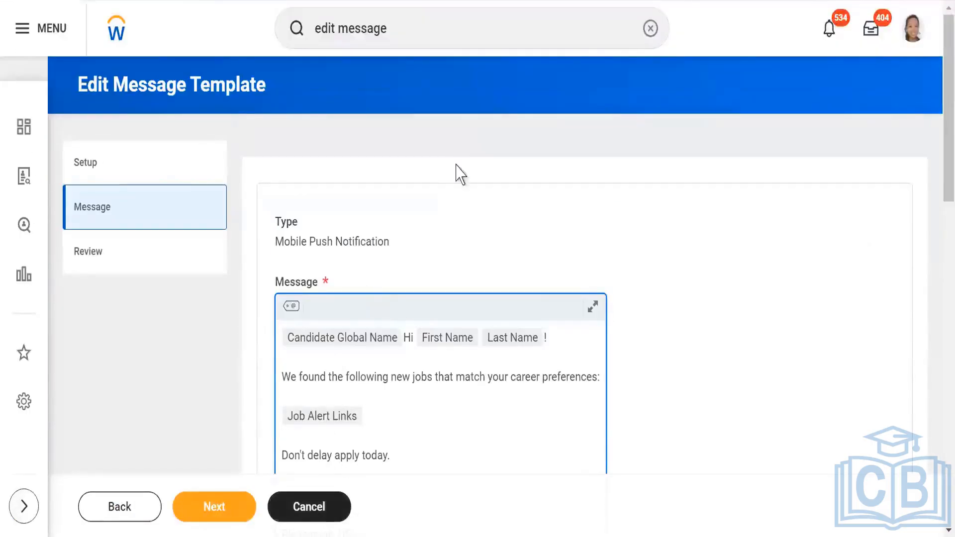
pyautogui.click(405, 313)
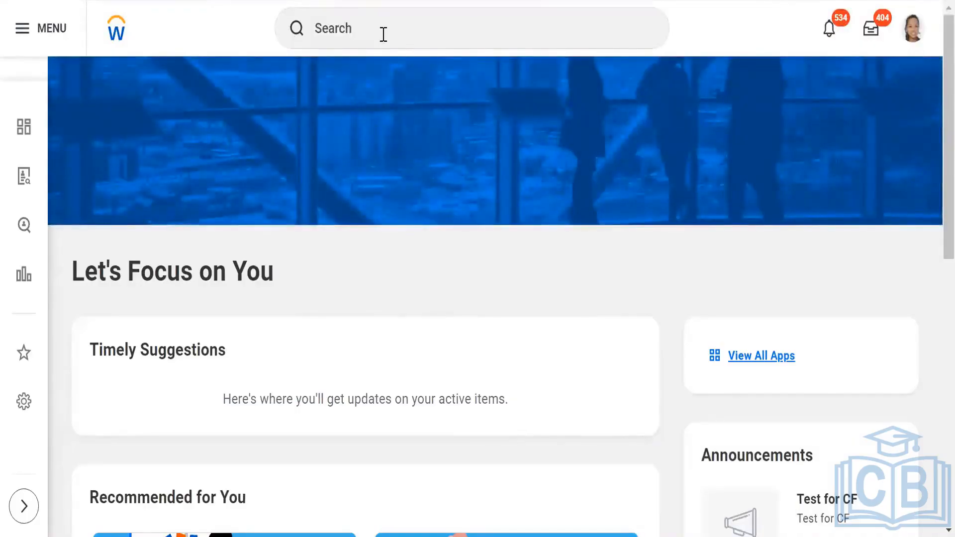
# - Search for and open the Edit Job Posting Template task
pyautogui.click(384, 34)
pyautogui.write('c')
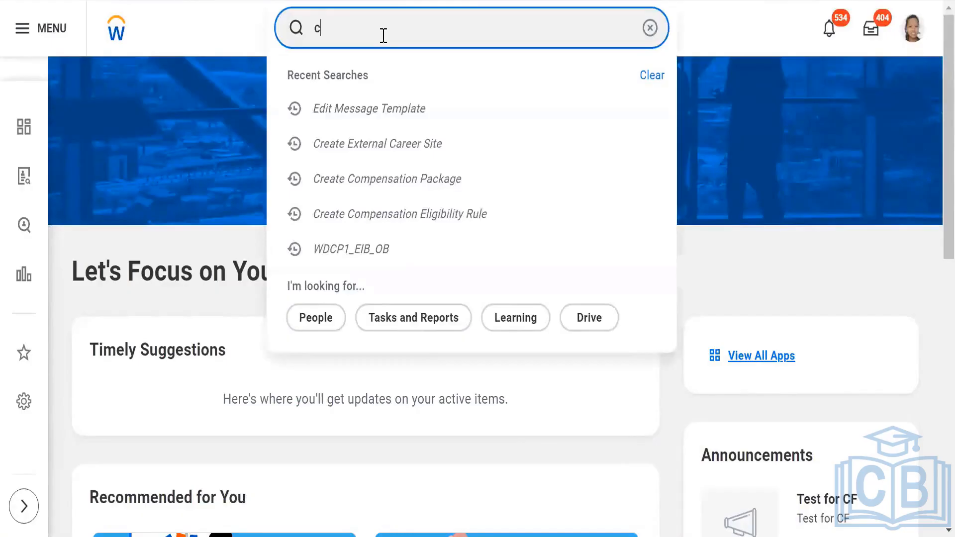
pyautogui.write('reate j')
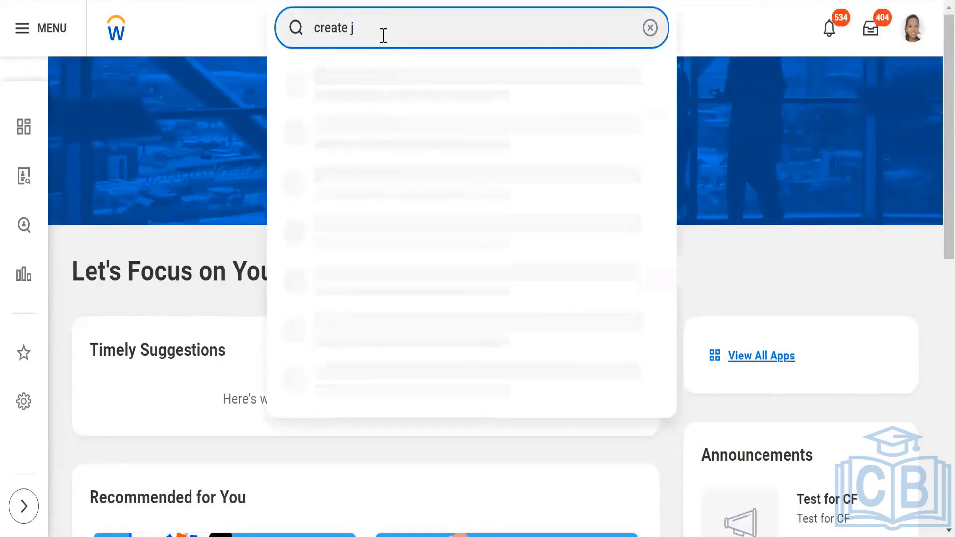
pyautogui.write('ob posting')
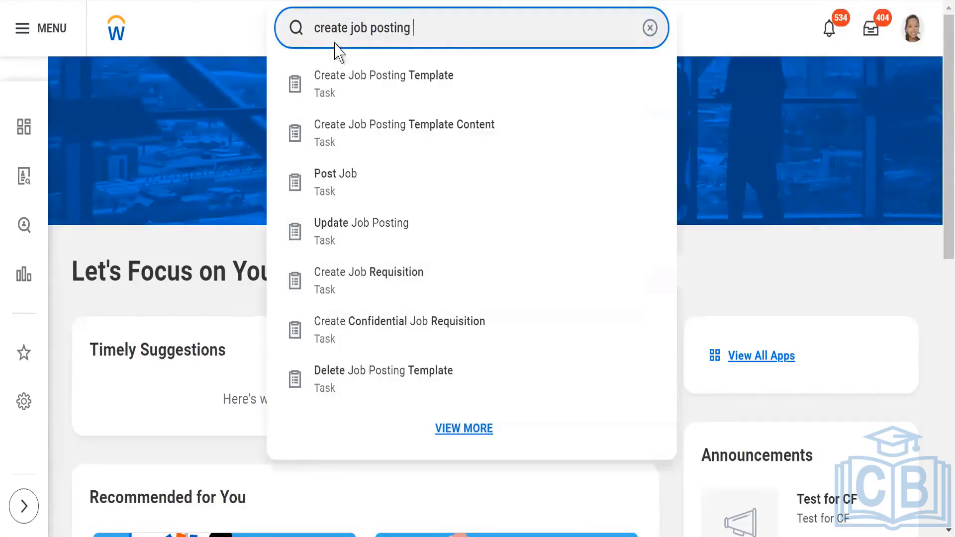
pyautogui.moveTo(348, 30); pyautogui.dragTo(297, 30)
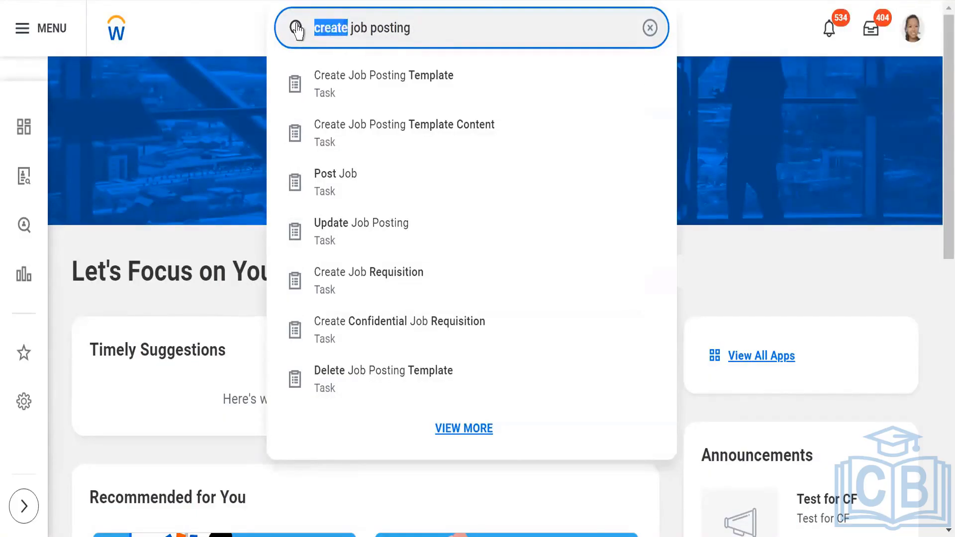
pyautogui.write('edit')
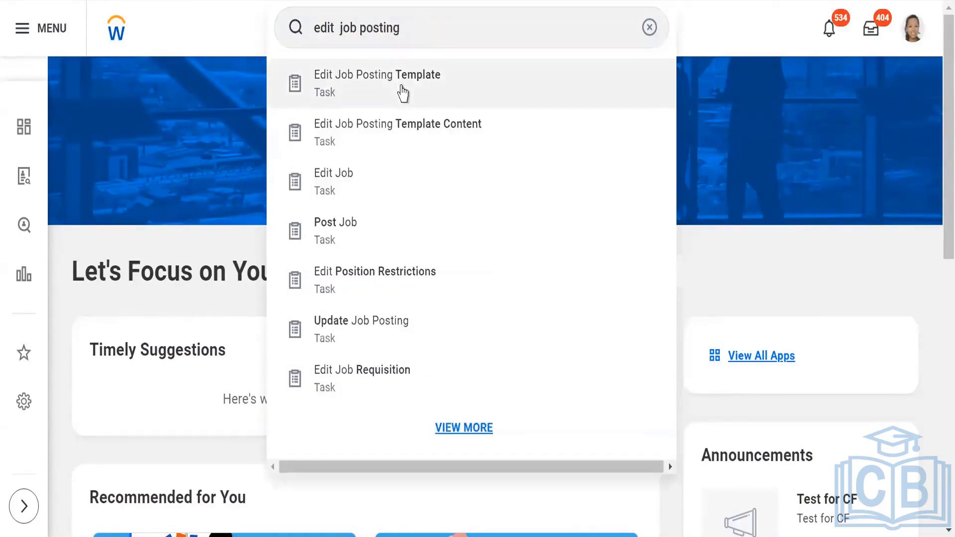
pyautogui.click(402, 92)
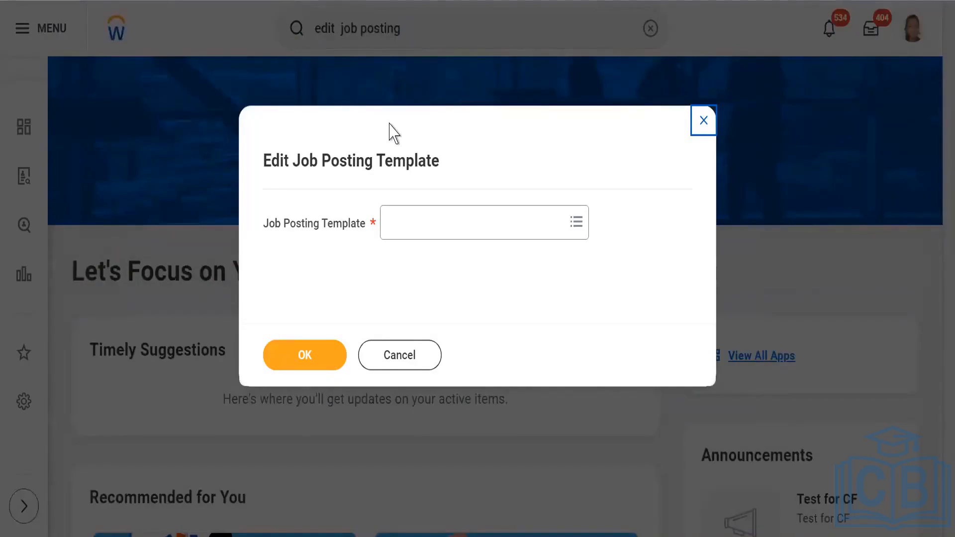
# - Open the Global Default Template job posting template for editing
pyautogui.click(573, 228)
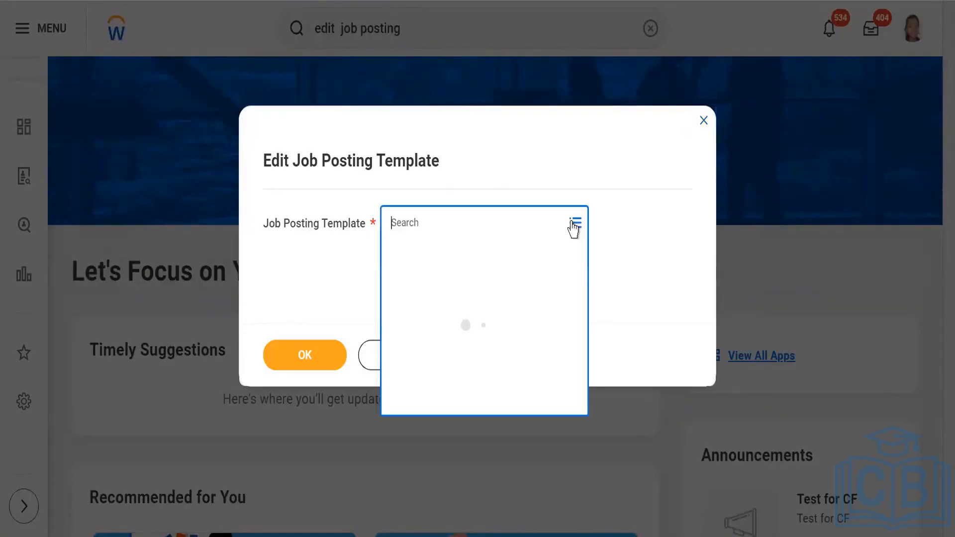
pyautogui.click(468, 266)
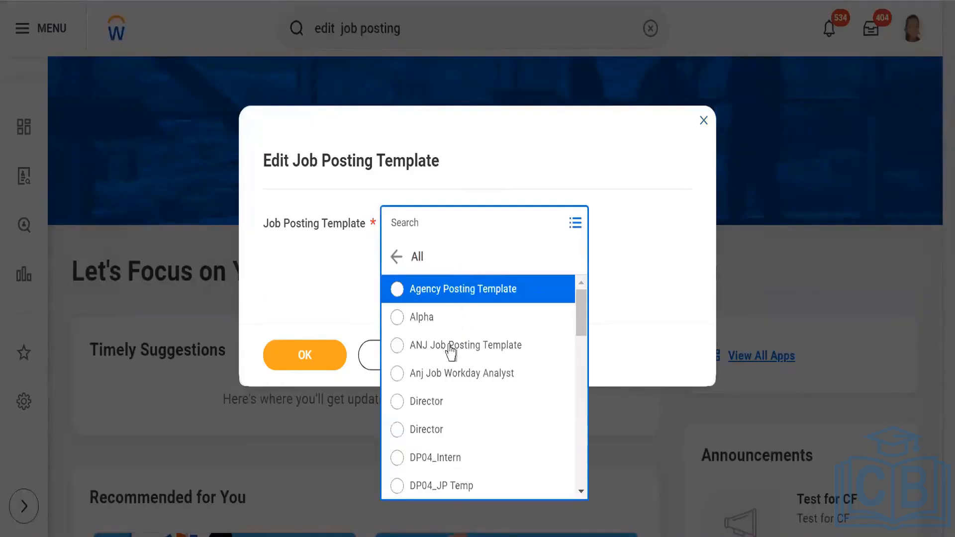
pyautogui.scroll(-3, 451, 419)
pyautogui.scroll(-2, 451, 419)
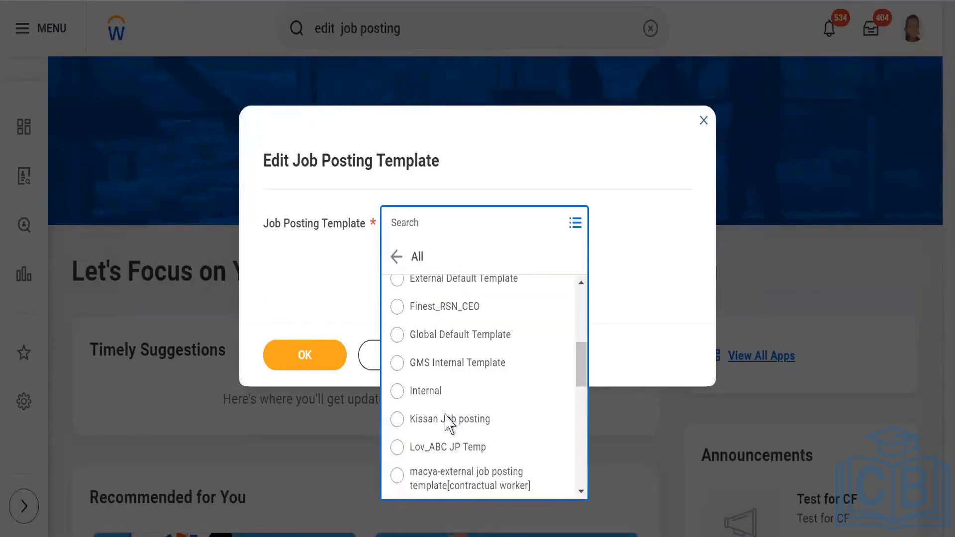
pyautogui.click(441, 339)
pyautogui.click(314, 355)
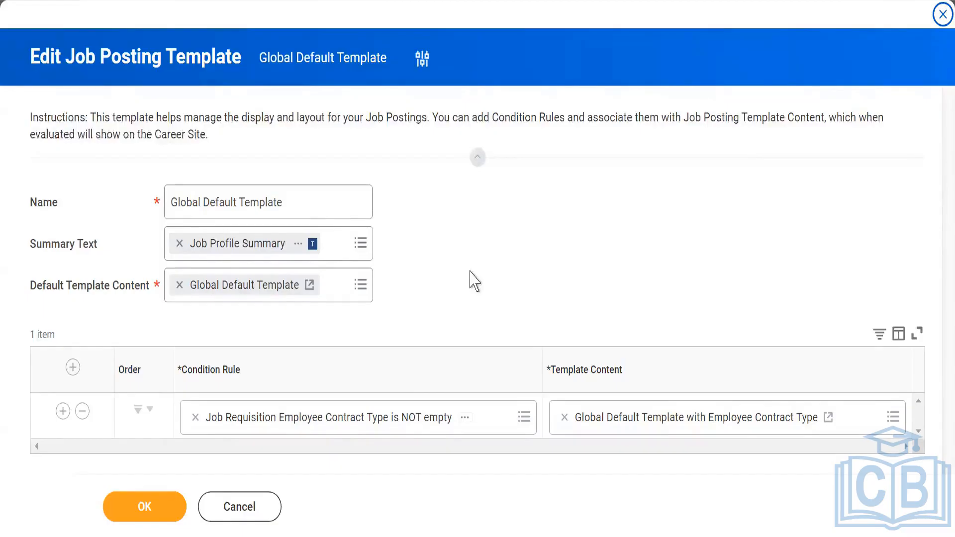
# - Review the section content of the Global Default Template job posting template content
pyautogui.click(309, 292)
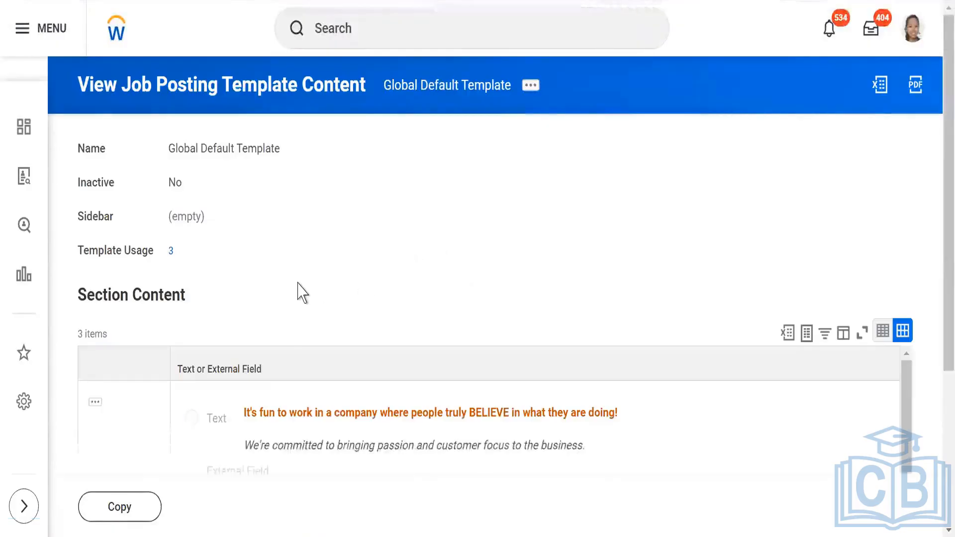
pyautogui.scroll(-3, 298, 288)
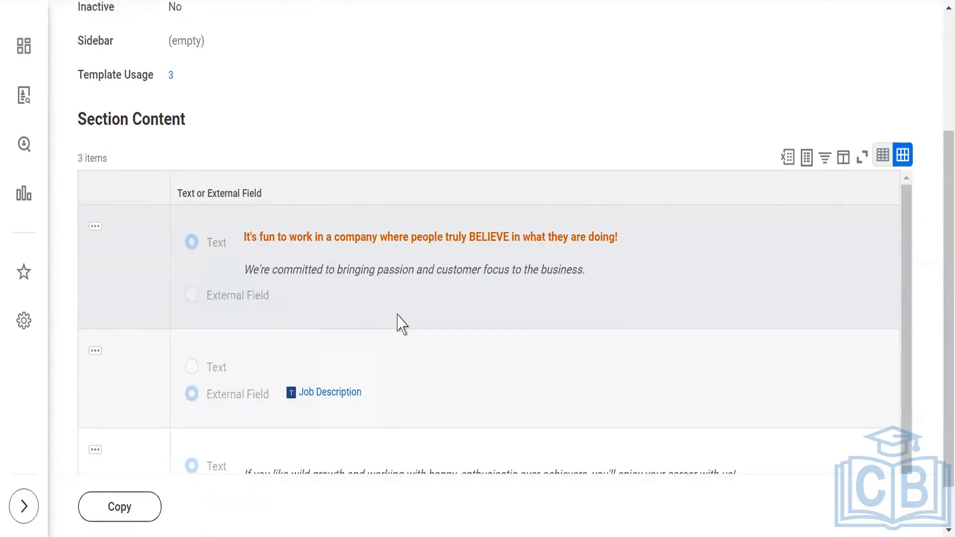
pyautogui.scroll(-2, 298, 418)
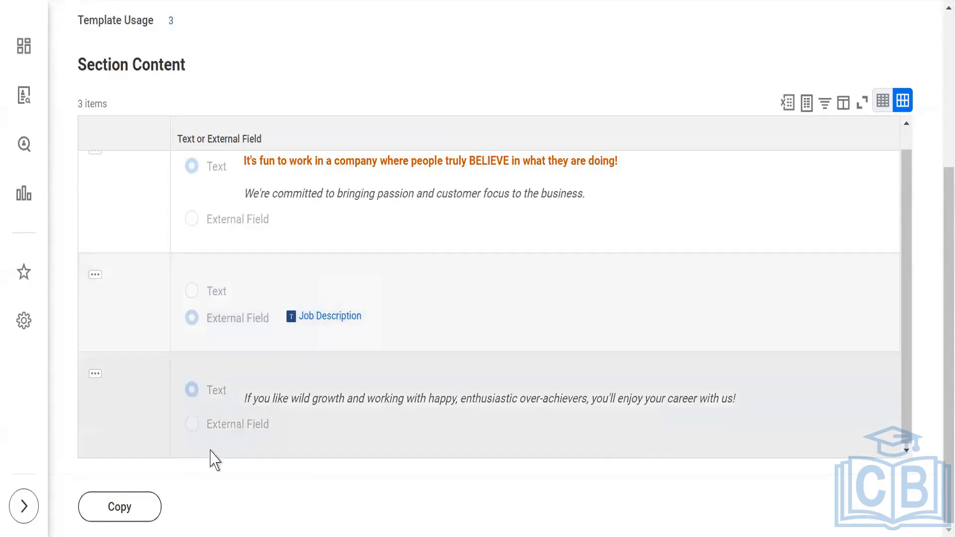
pyautogui.scroll(1, 407, 286)
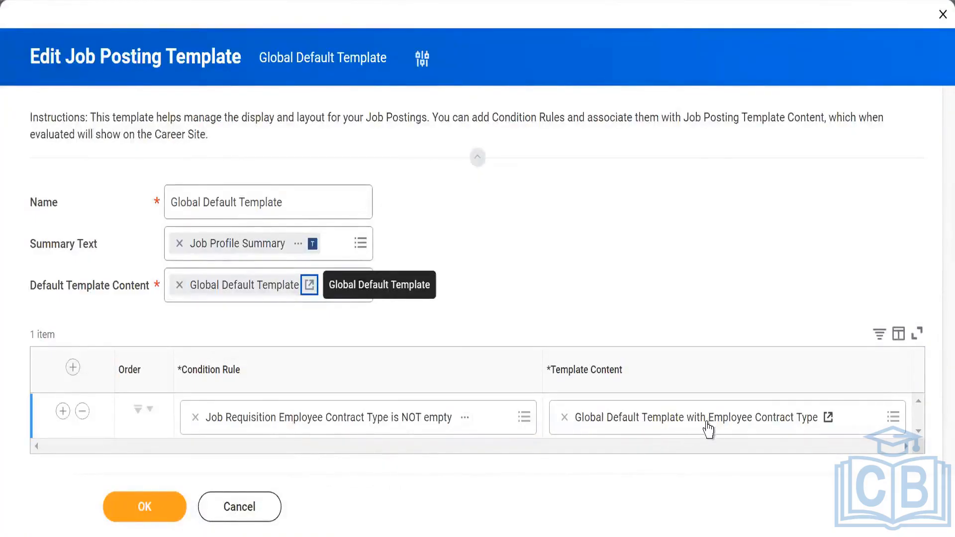
# - Inspect the condition rule Job Requisition Employee Contract Type is NOT empty and its rule conditions
pyautogui.click(467, 419)
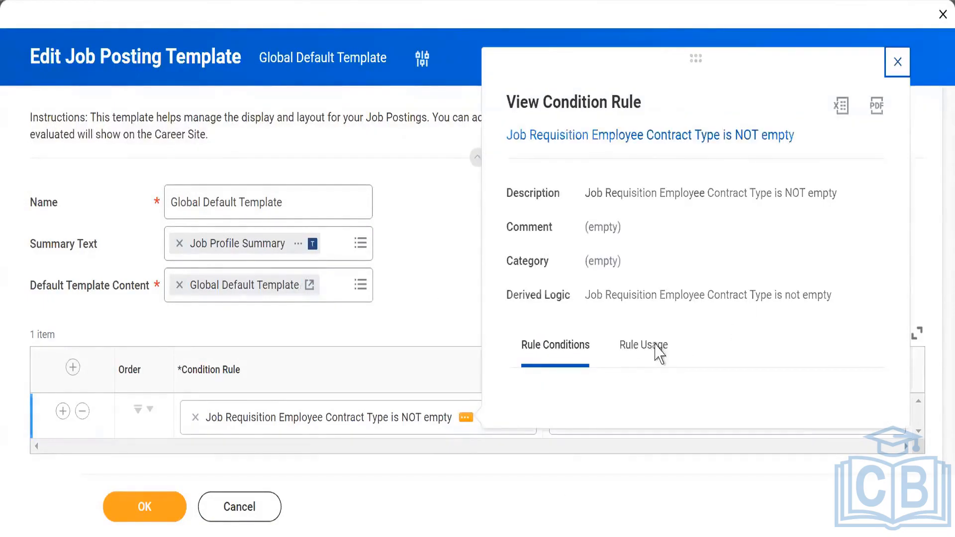
pyautogui.scroll(-3, 674, 316)
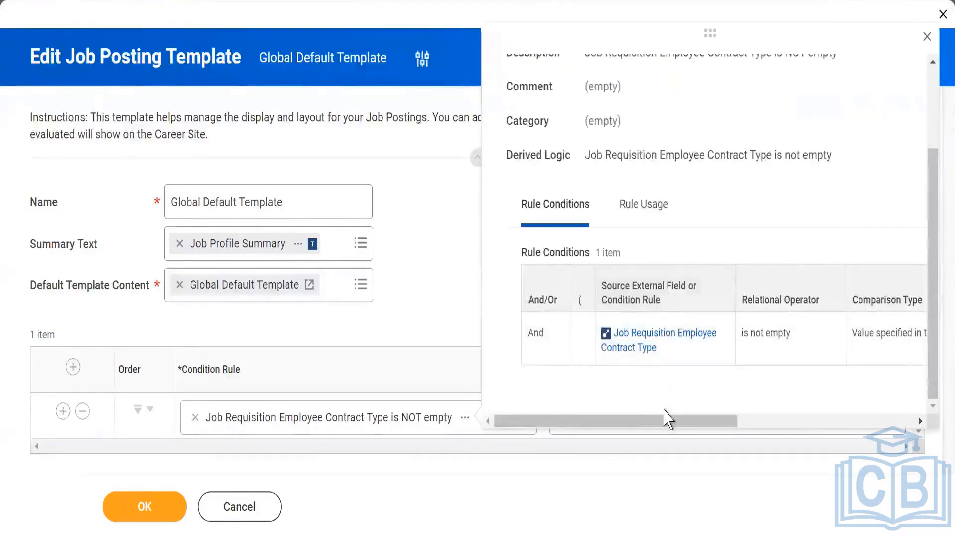
pyautogui.moveTo(654, 420); pyautogui.dragTo(781, 426)
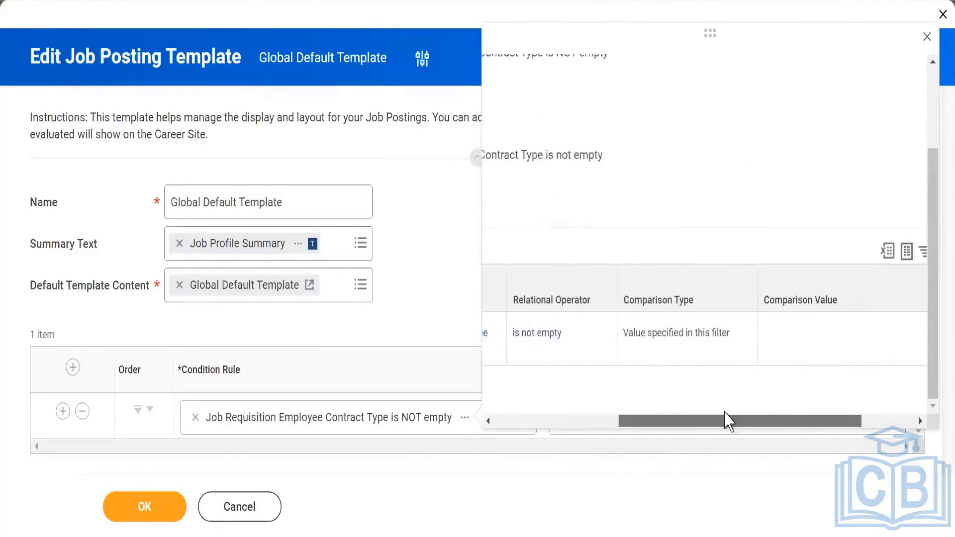
# - Set the career site's Job Posting Template to Global Default Template
pyautogui.click(423, 177)
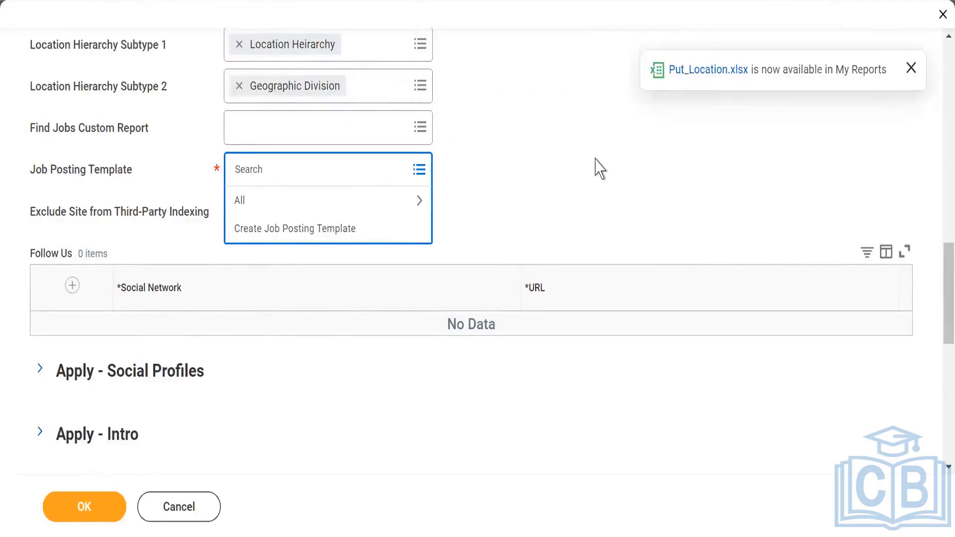
pyautogui.click(576, 168)
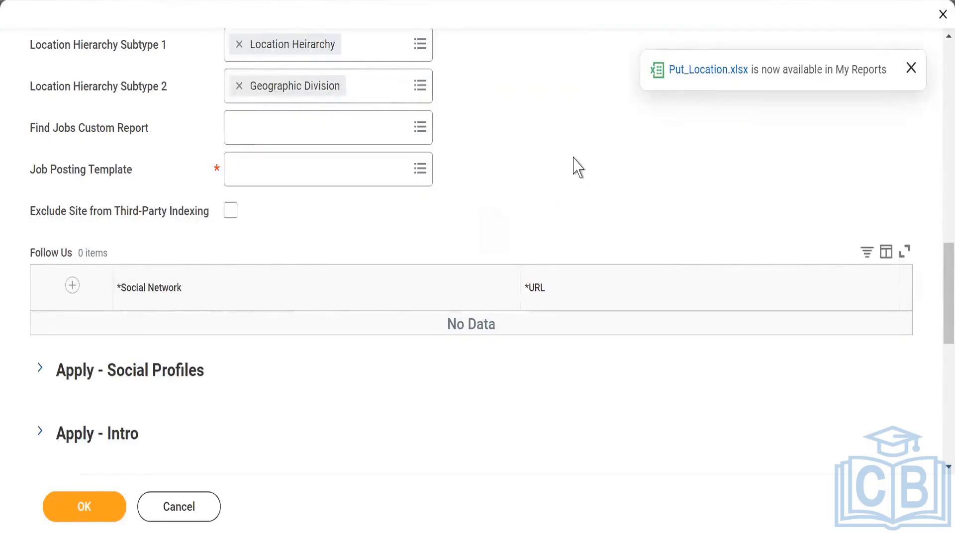
pyautogui.click(419, 172)
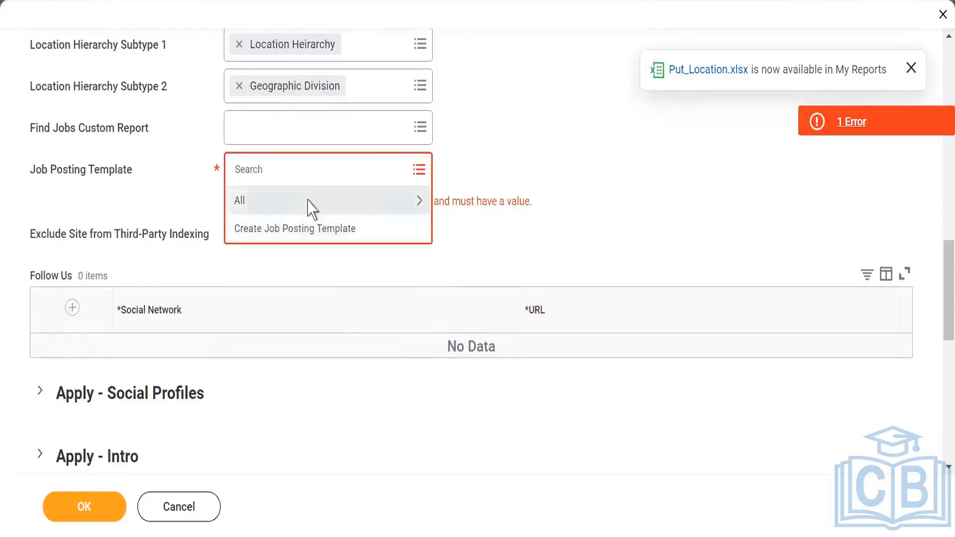
pyautogui.click(308, 207)
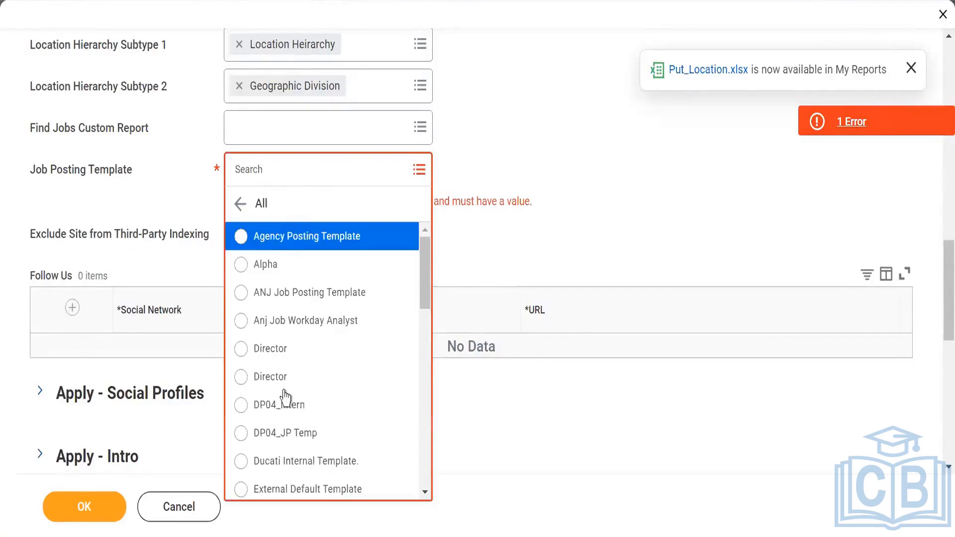
pyautogui.scroll(-3, 285, 418)
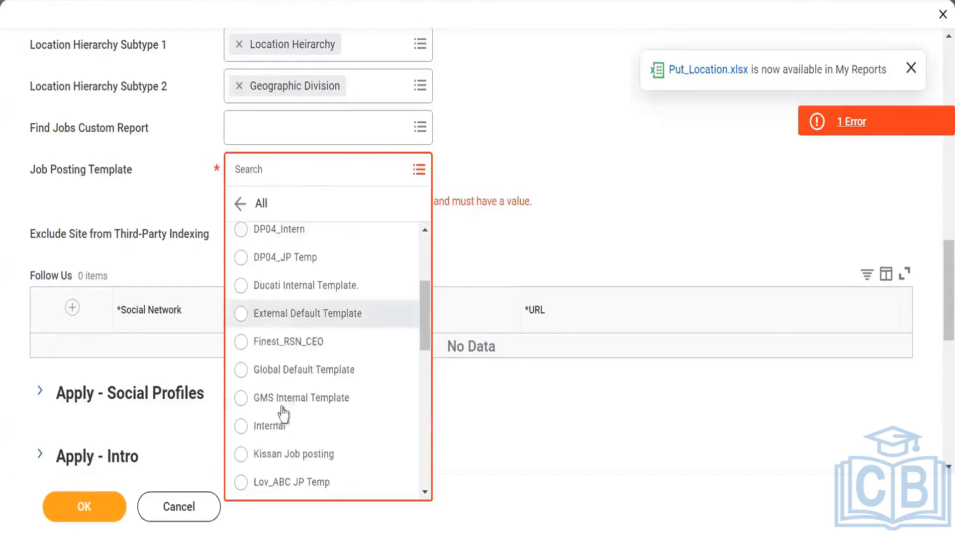
pyautogui.click(287, 372)
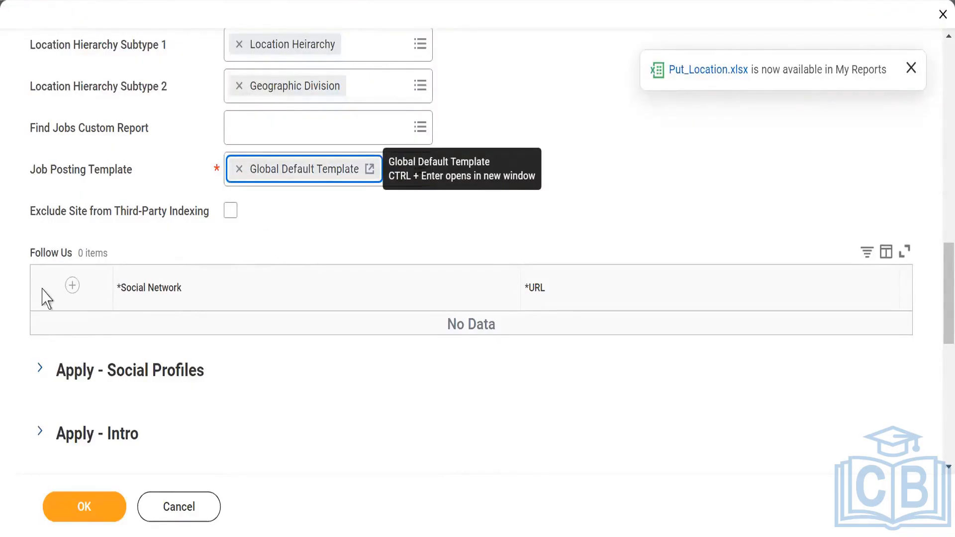
# - Add two Follow Us rows with the social networks LinkedIn and Twitter
pyautogui.click(72, 287)
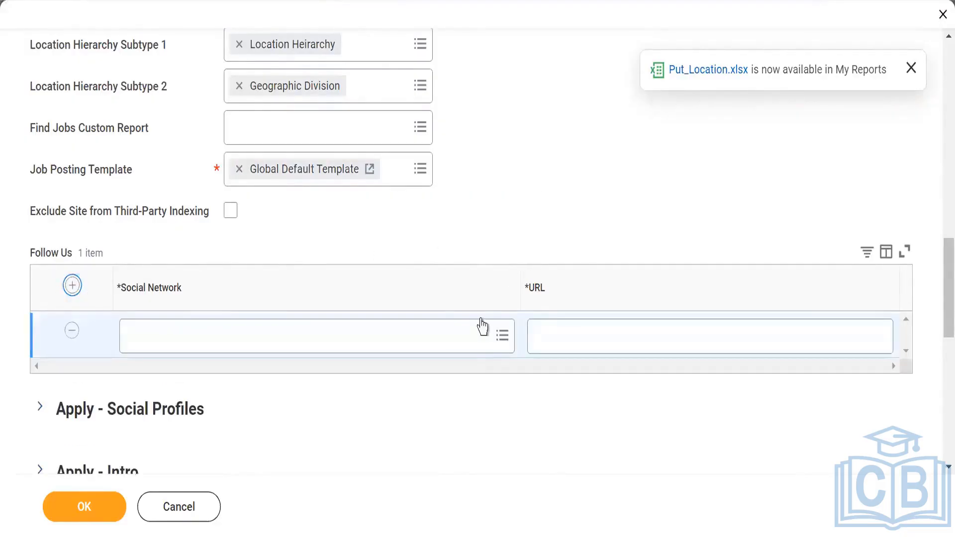
pyautogui.click(479, 336)
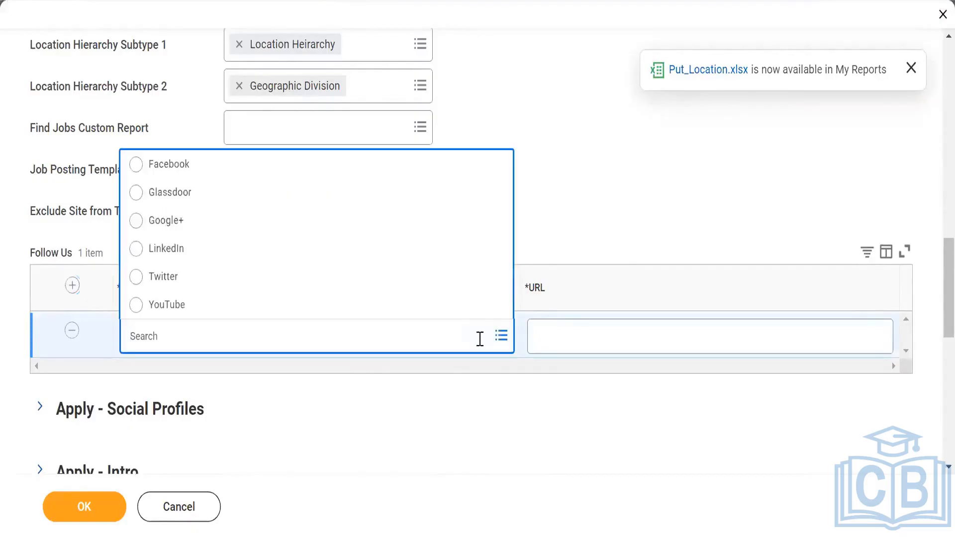
pyautogui.click(180, 249)
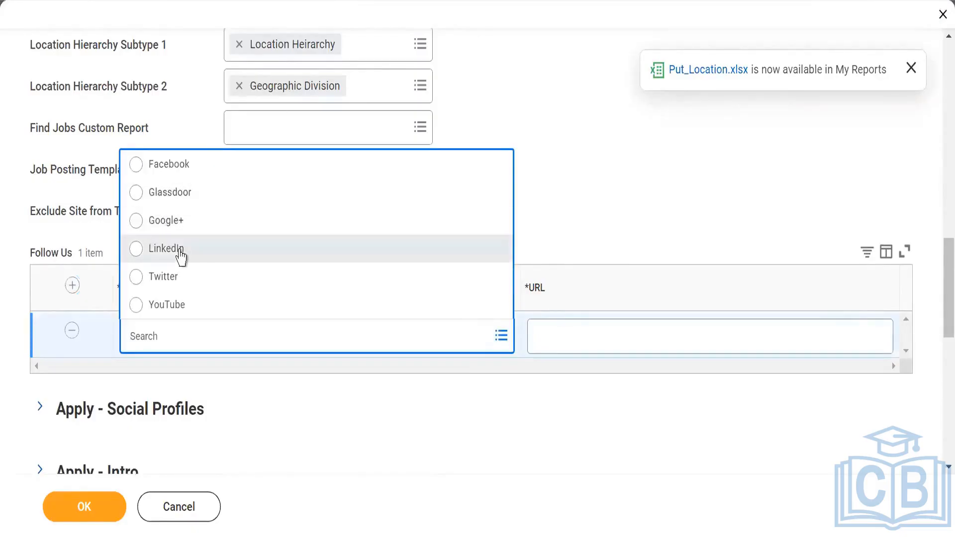
pyautogui.click(72, 286)
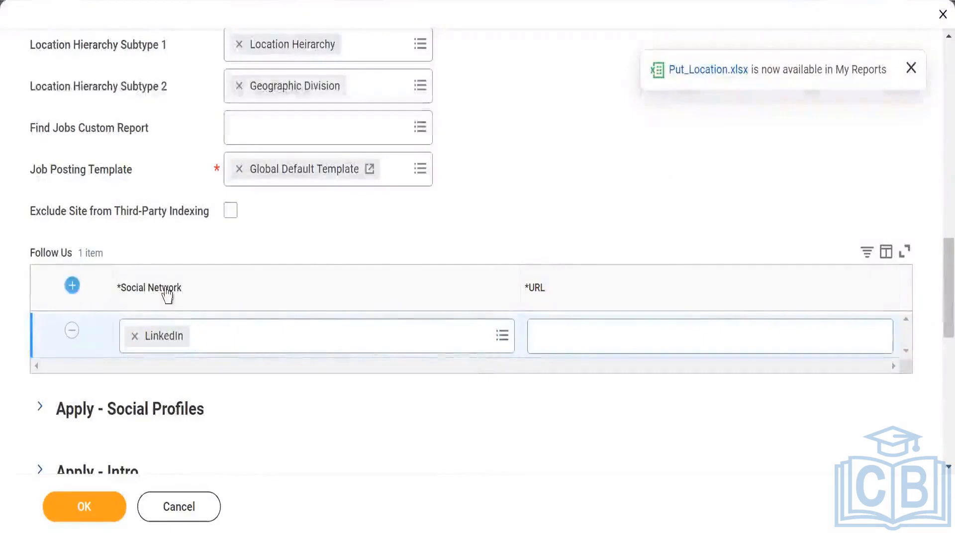
pyautogui.click(324, 347)
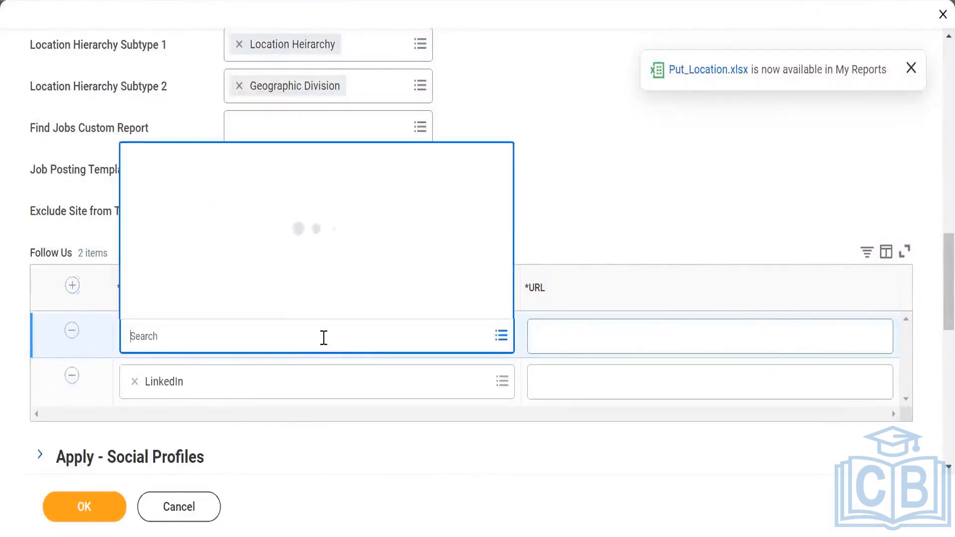
pyautogui.click(172, 277)
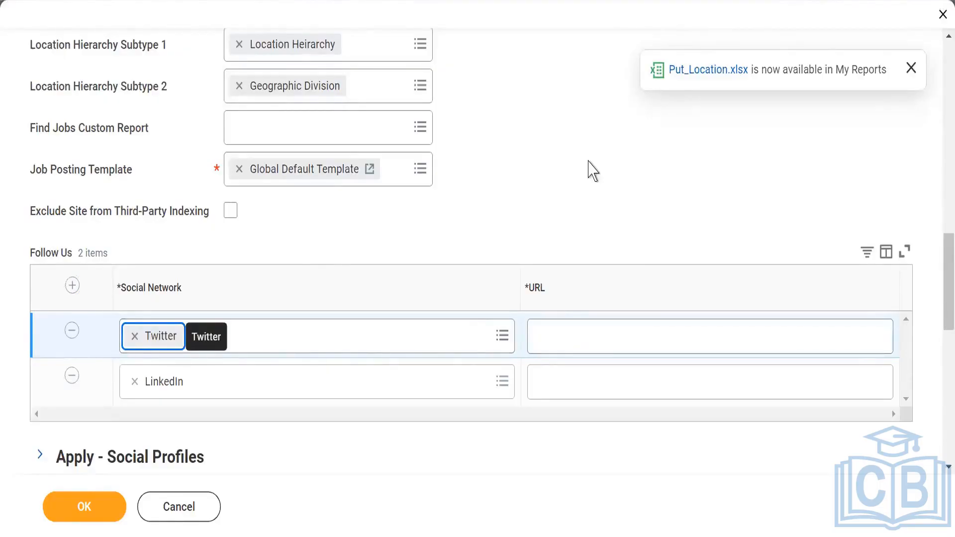
# - Expand and review the Apply - Social Profiles options, checking and unchecking Enable Apply With SEEK before collapsing it
pyautogui.click(912, 68)
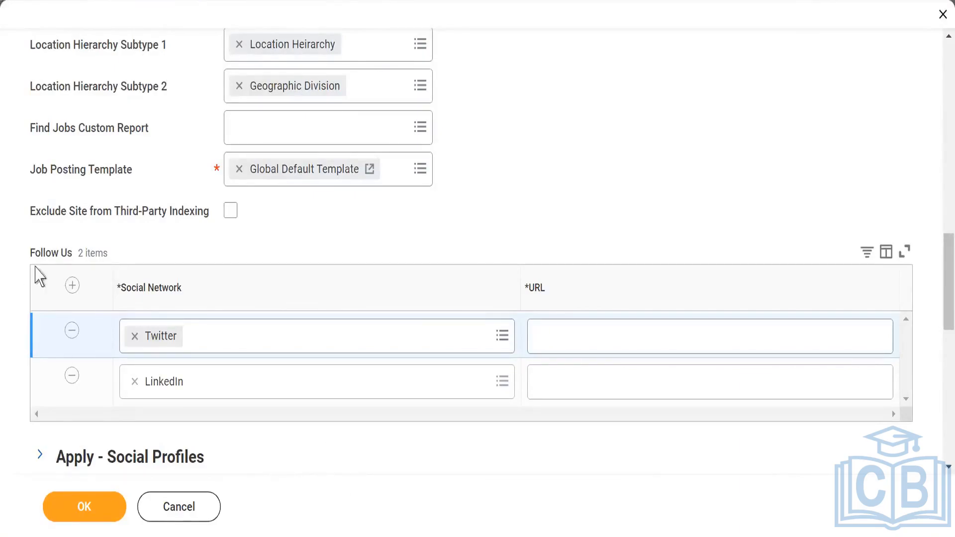
pyautogui.scroll(-5, 119, 246)
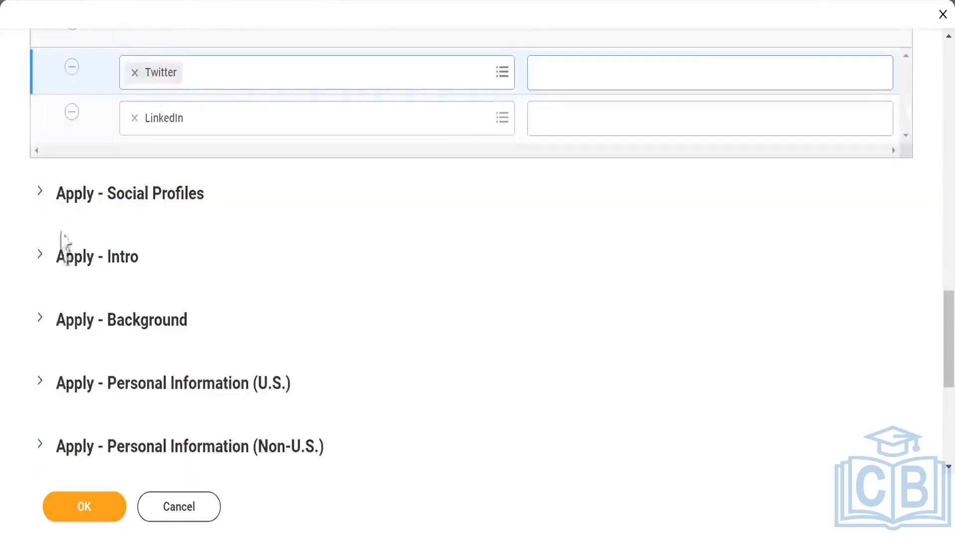
pyautogui.click(41, 197)
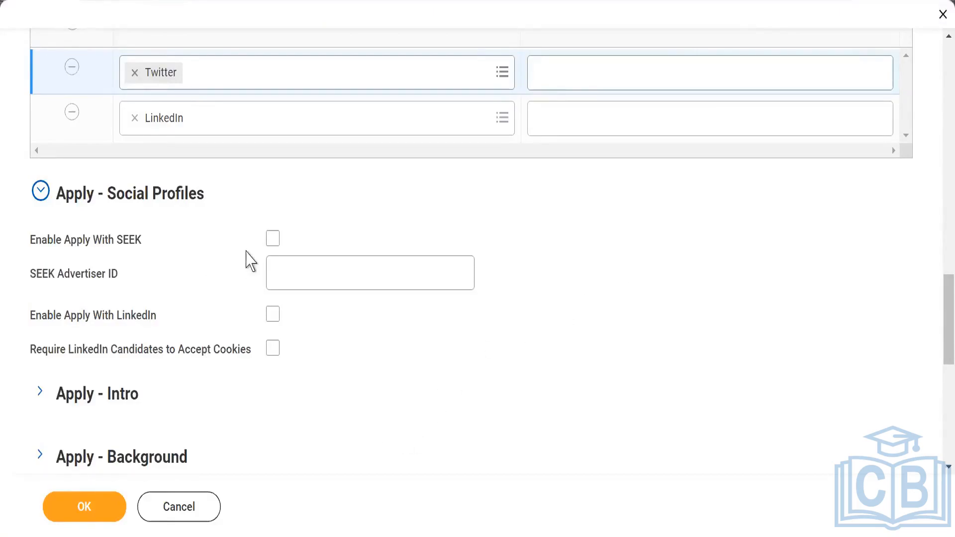
pyautogui.click(271, 240)
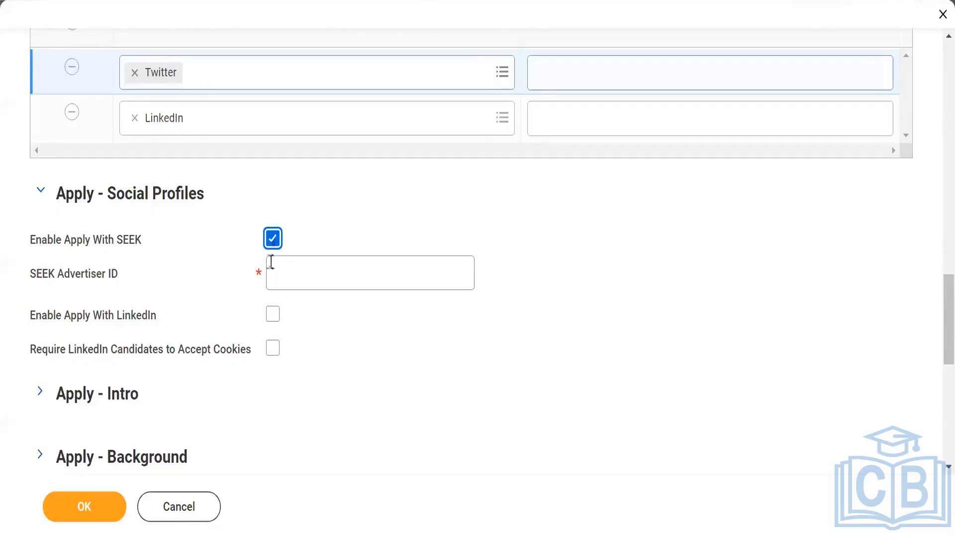
pyautogui.click(273, 240)
pyautogui.click(43, 191)
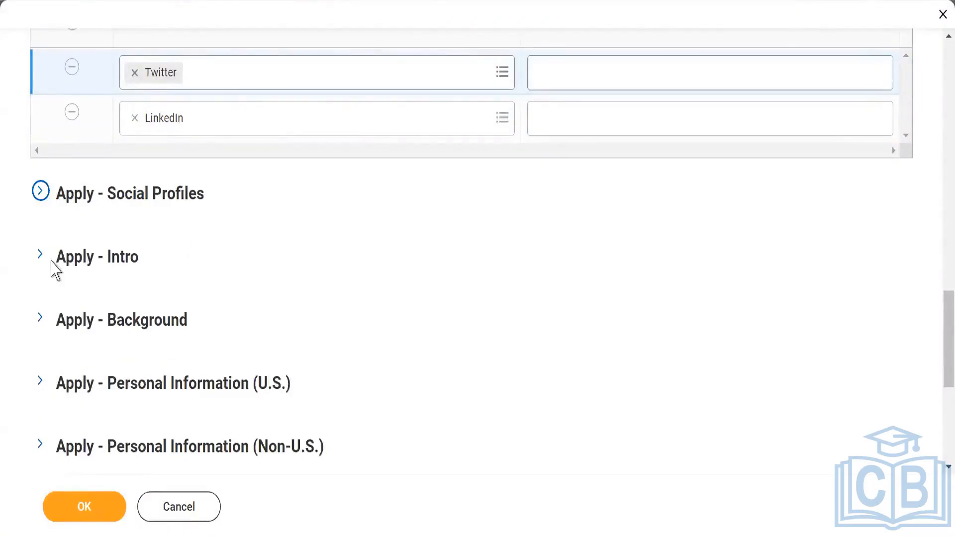
# - In Apply - Intro, set How Did You Hear About Us? to Social Network Facebook, LinkedIn and Twitter
pyautogui.click(40, 255)
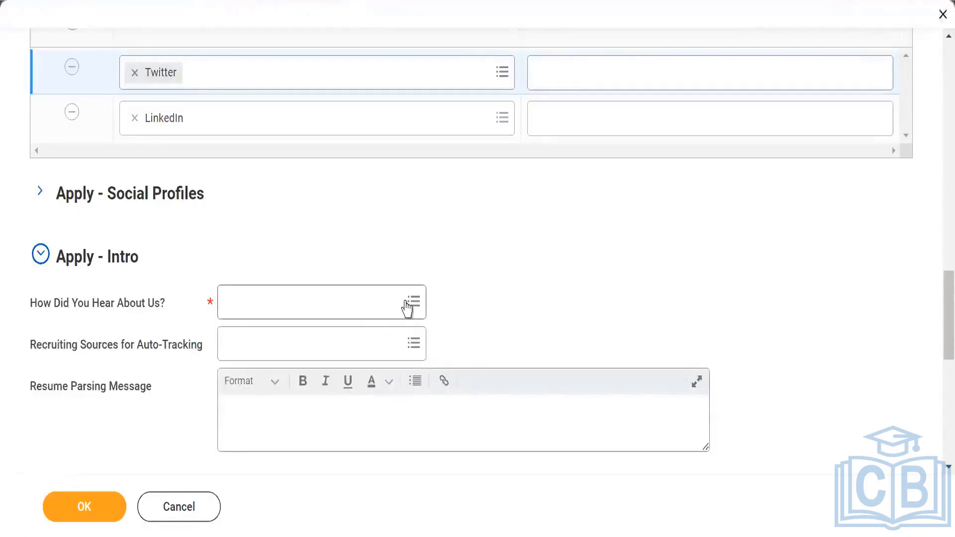
pyautogui.moveTo(407, 307)
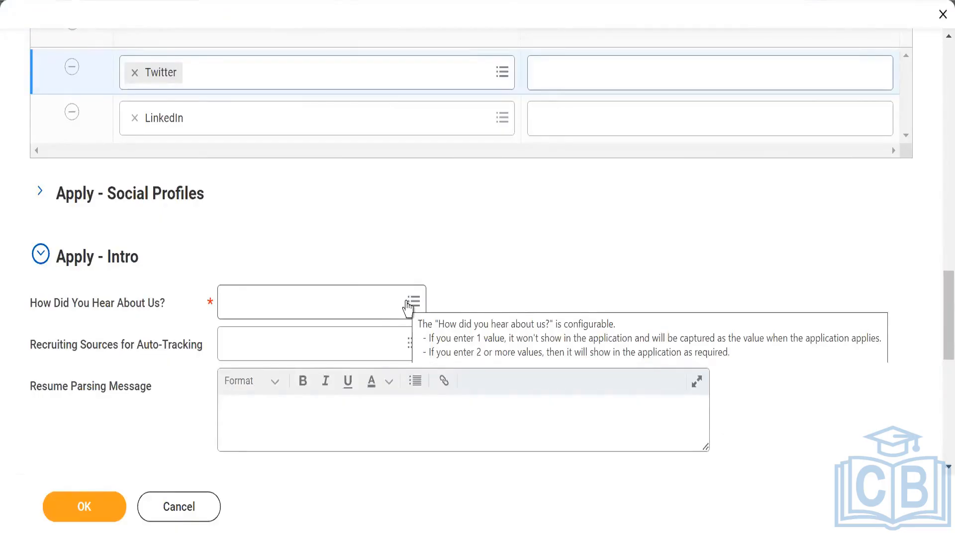
pyautogui.click(408, 309)
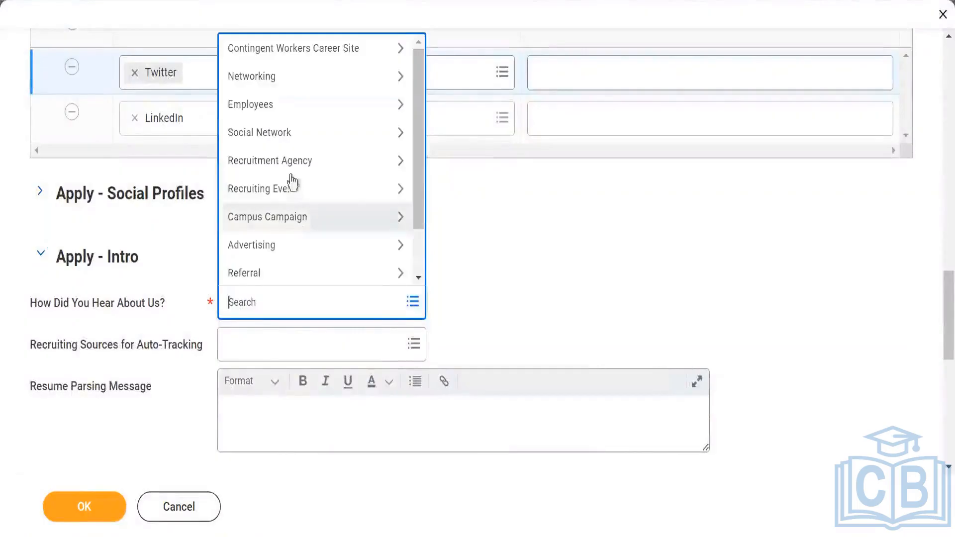
pyautogui.click(290, 133)
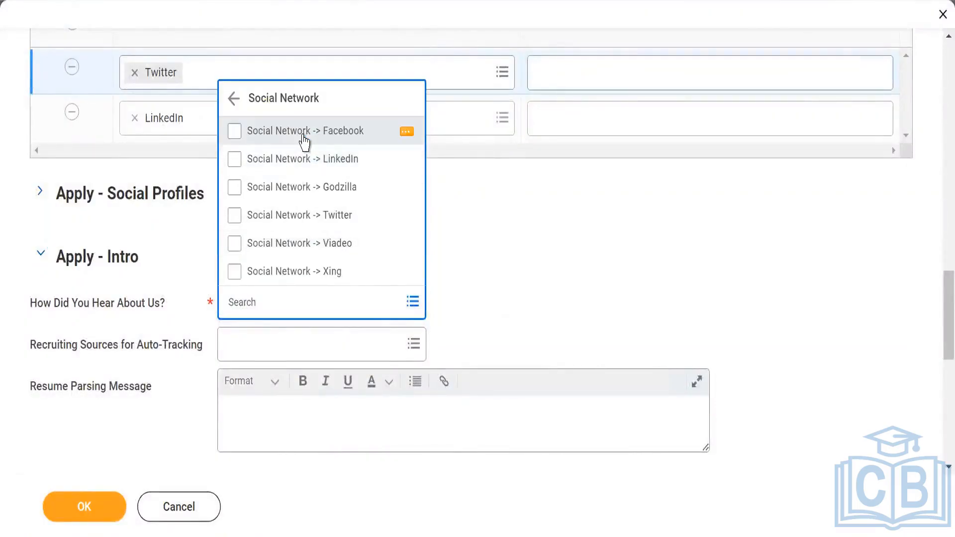
pyautogui.click(304, 141)
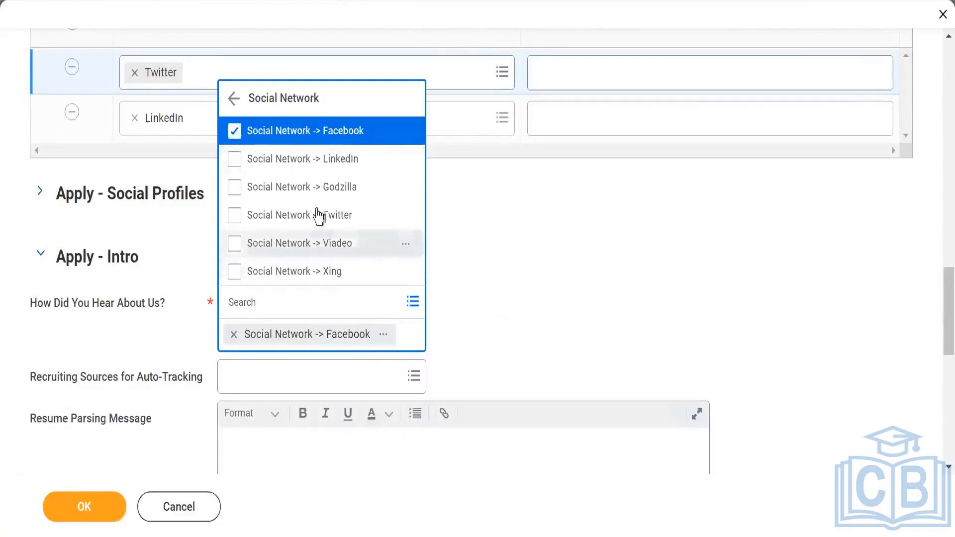
pyautogui.click(336, 164)
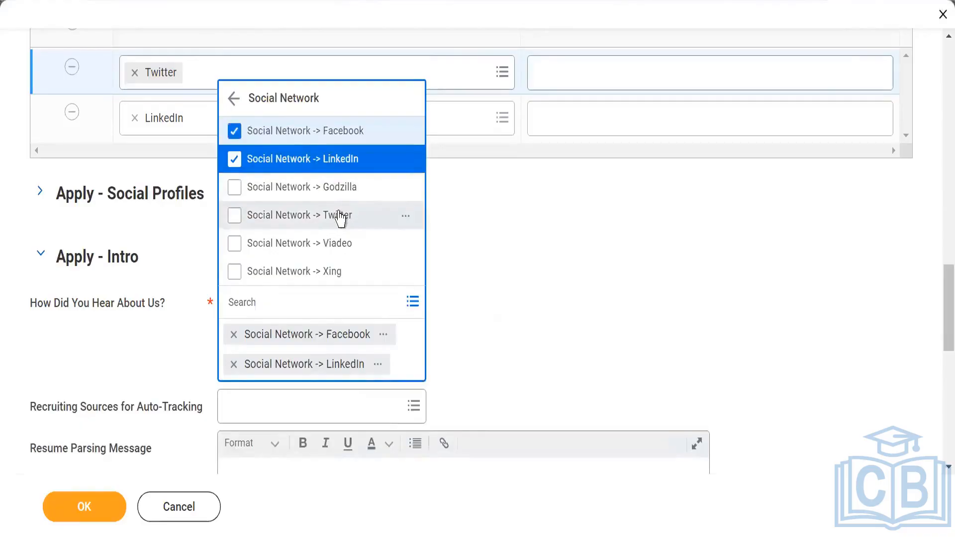
pyautogui.click(340, 217)
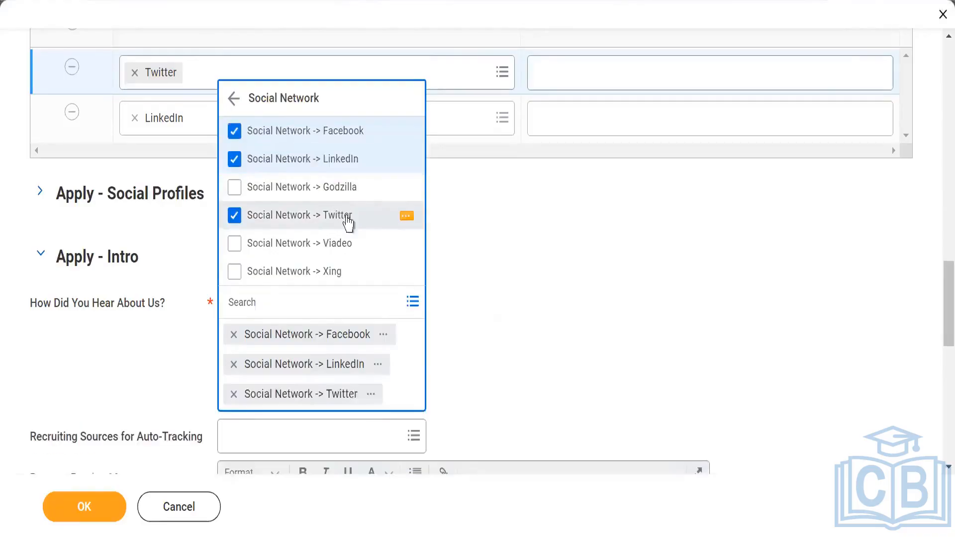
pyautogui.click(627, 264)
pyautogui.scroll(-2, 560, 299)
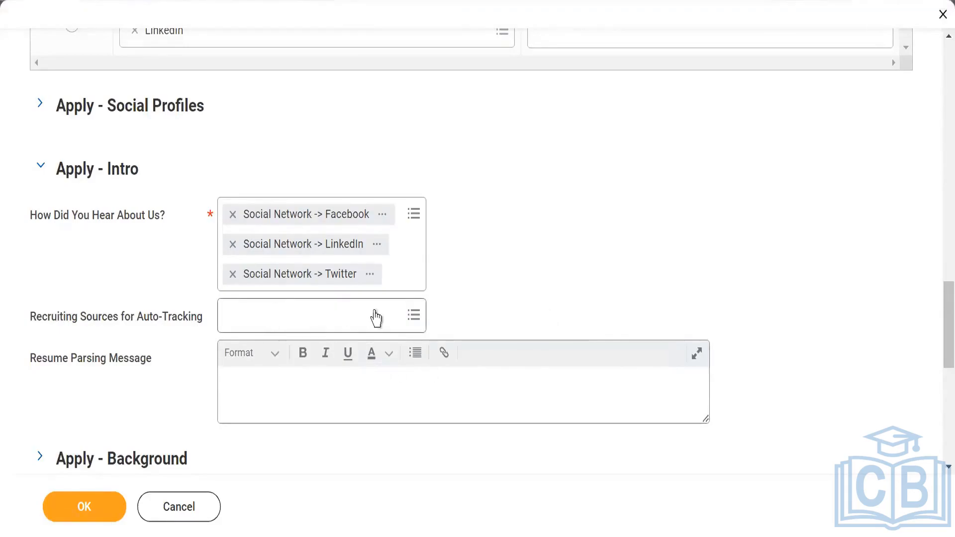
pyautogui.click(406, 319)
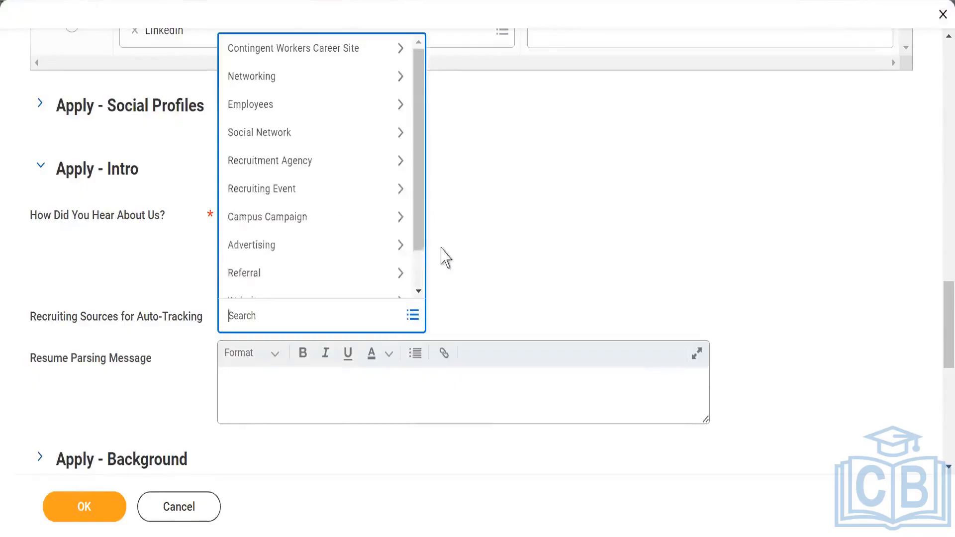
pyautogui.click(515, 181)
# - Enter the Resume Parsing Message "Please include your resume for automatically populating the details"
pyautogui.scroll(-2, 495, 185)
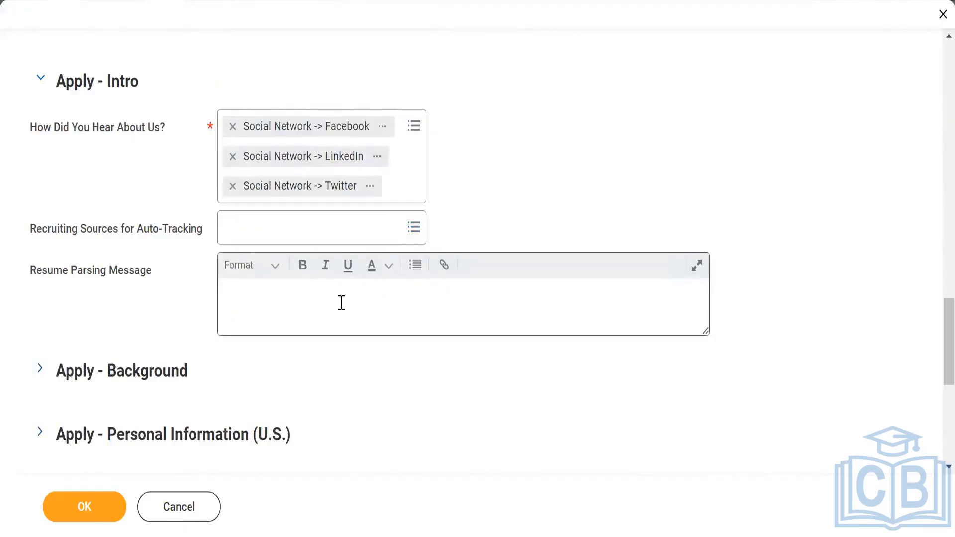
pyautogui.moveTo(342, 302)
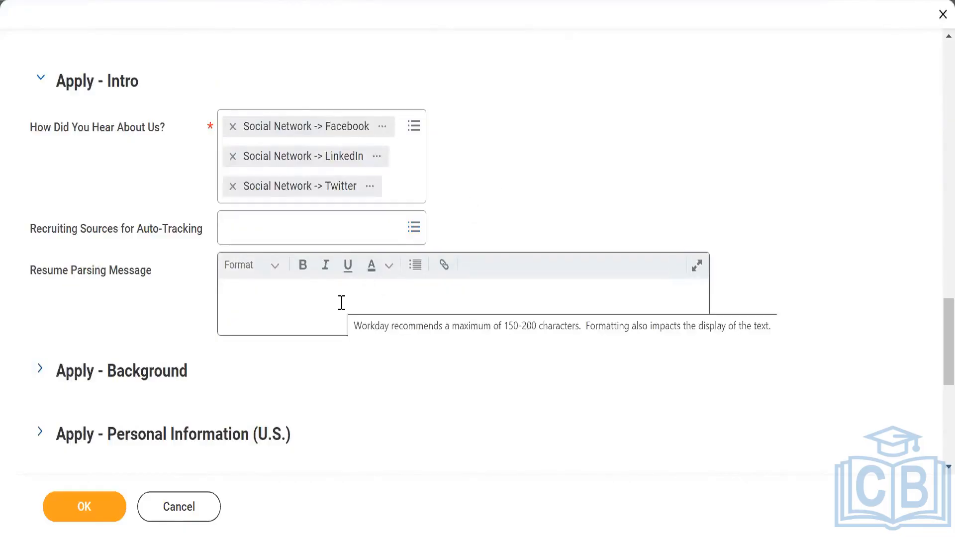
pyautogui.click(330, 305)
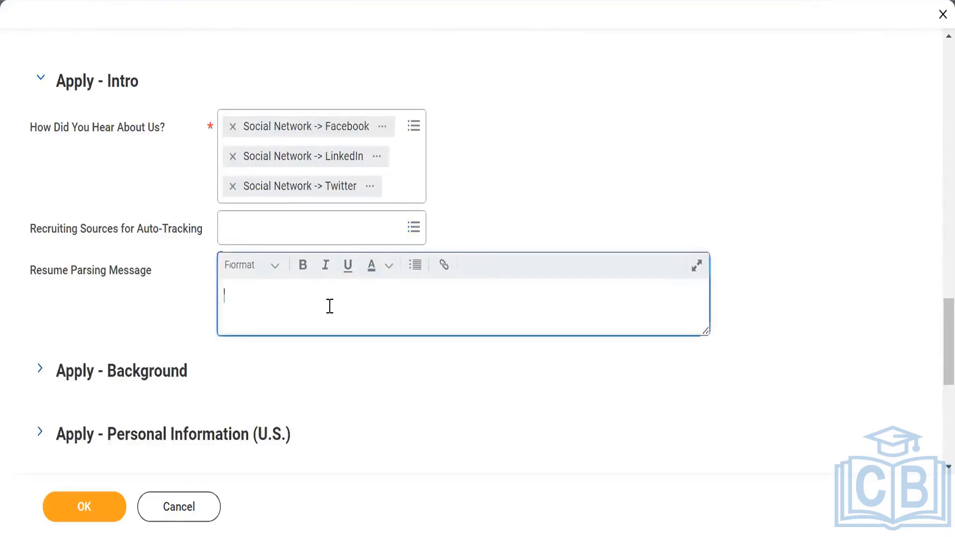
pyautogui.write('Pl')
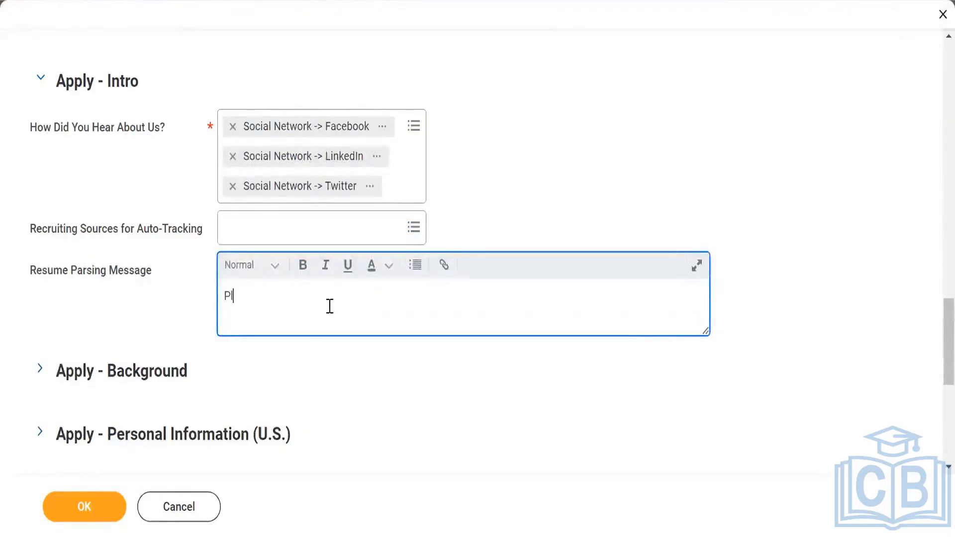
pyautogui.write('ease share you')
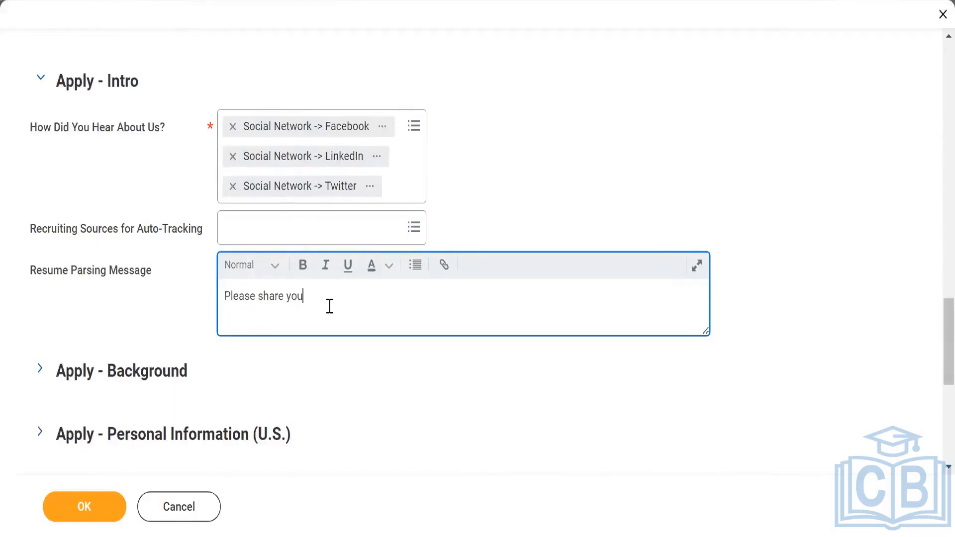
pyautogui.write('r deatils')
pyautogui.press('BackSpace')
pyautogui.press('BackSpace')
pyautogui.press('BackSpace')
pyautogui.press('BackSpace')
pyautogui.press('BackSpace')
pyautogui.press('BackSpace')
pyautogui.press('BackSpace')
pyautogui.press('BackSpace')
pyautogui.press('BackSpace')
pyautogui.press('BackSpace')
pyautogui.press('BackSpace')
pyautogui.press('BackSpace')
pyautogui.press('BackSpace')
pyautogui.press('BackSpace')
pyautogui.press('BackSpace')
pyautogui.press('BackSpace')
pyautogui.press('BackSpace')
pyautogui.press('BackSpace')
pyautogui.press('BackSpace')
pyautogui.write('include your')
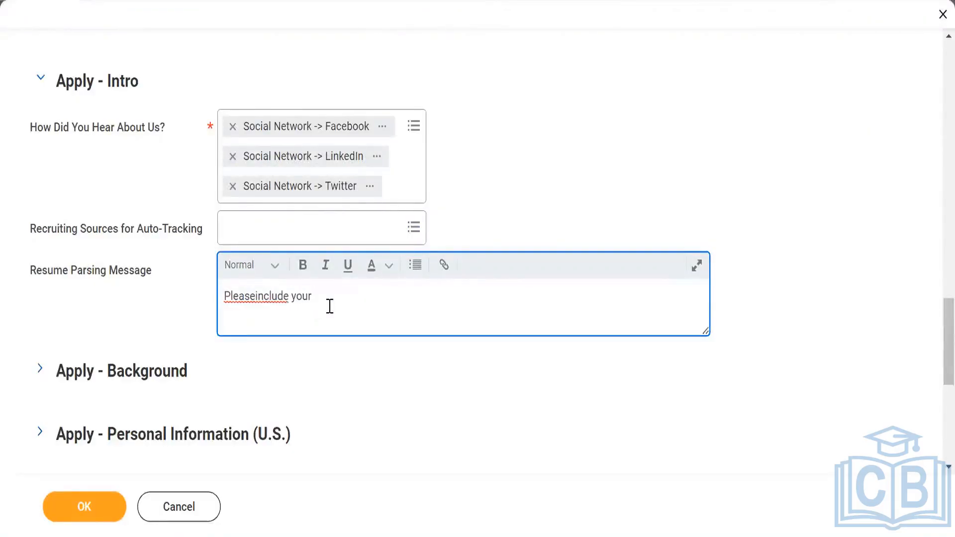
pyautogui.write(' resume')
pyautogui.click(255, 297)
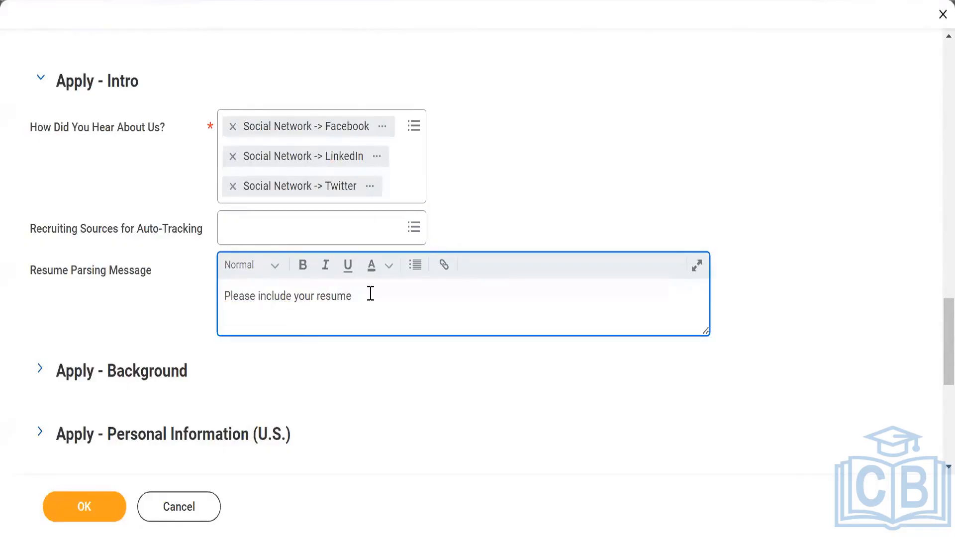
pyautogui.click(440, 295)
pyautogui.write('for automatically populating')
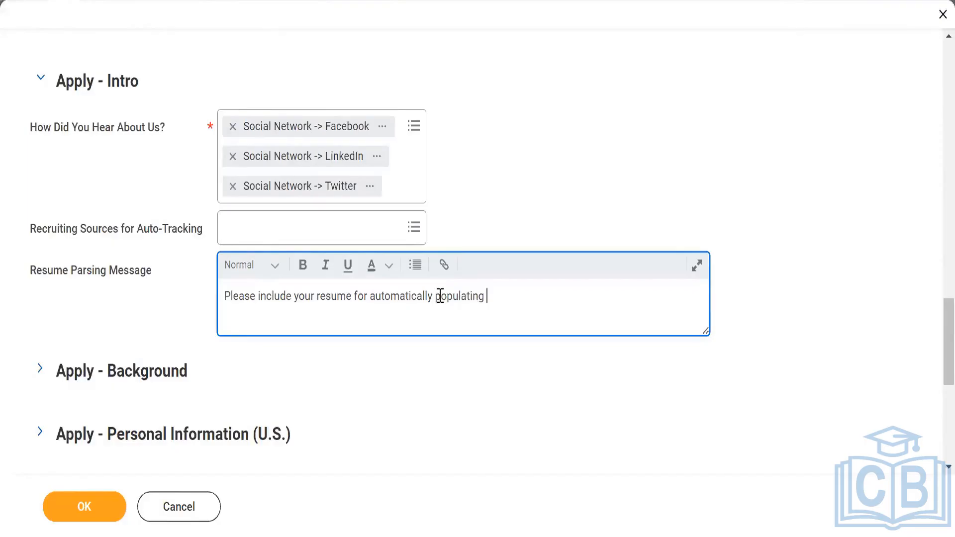
pyautogui.write(' the details')
pyautogui.scroll(-2, 383, 337)
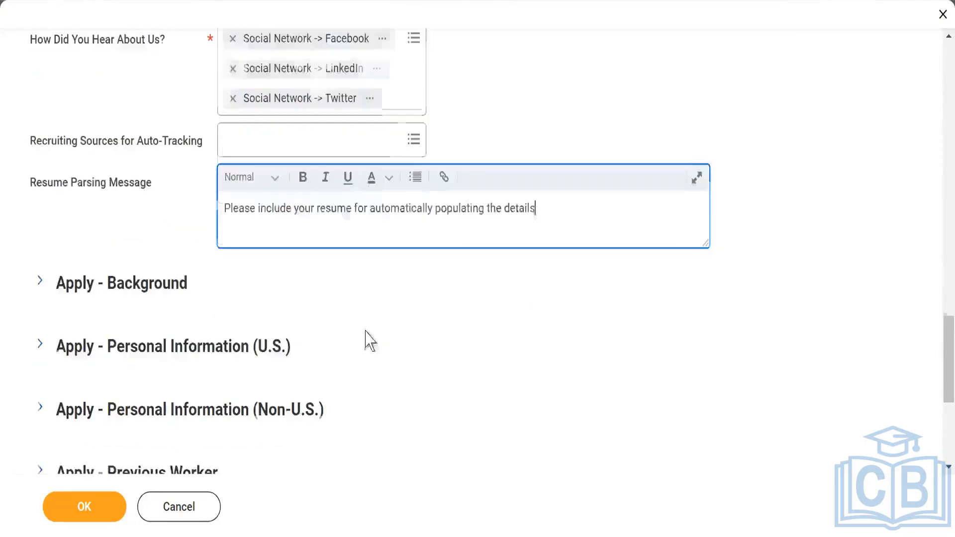
# - Expand Apply - Background and add a Social Media row with social network type Facebook
pyautogui.scroll(-4, 213, 288)
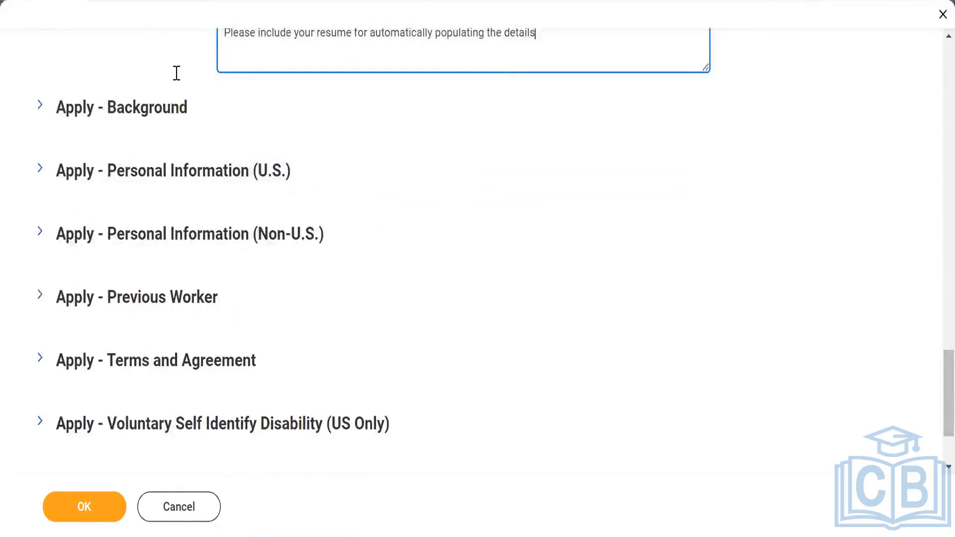
pyautogui.click(40, 107)
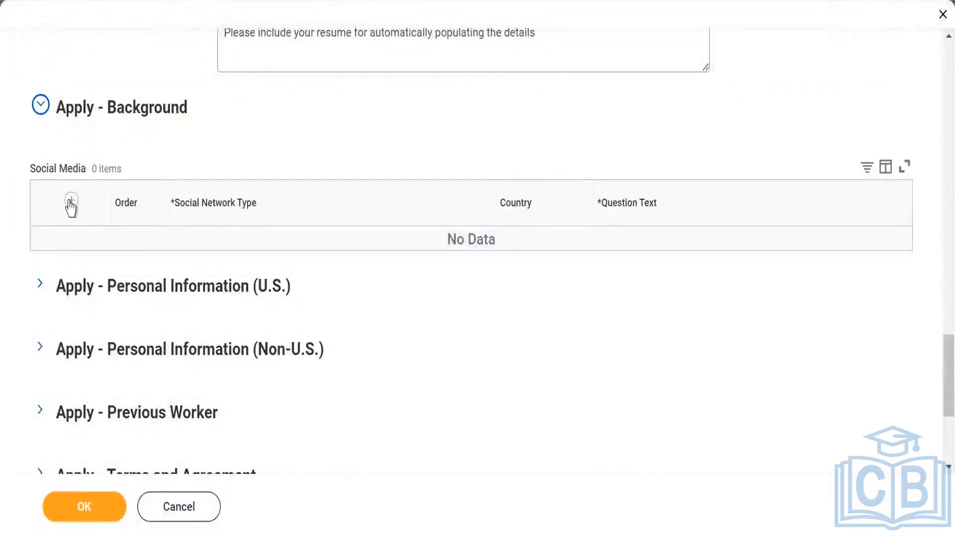
pyautogui.click(71, 203)
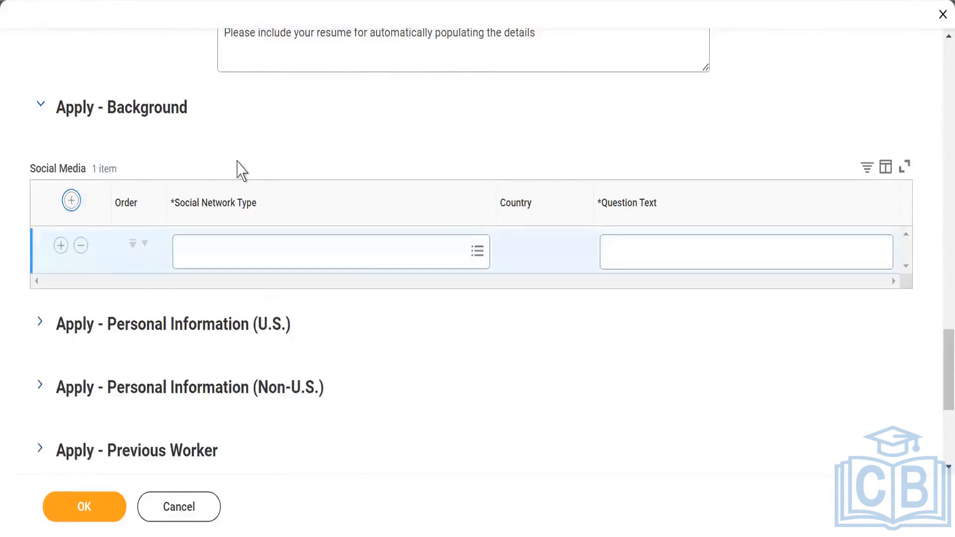
pyautogui.click(471, 255)
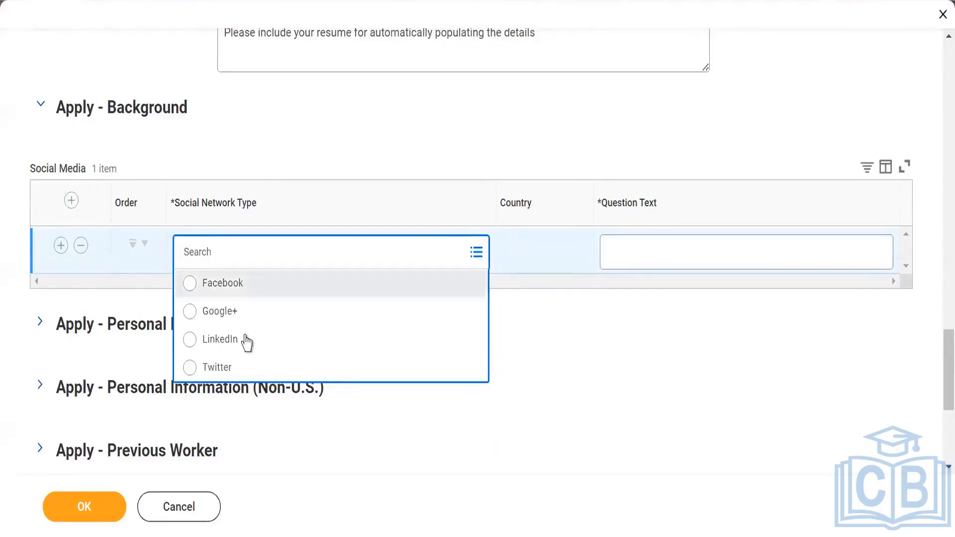
pyautogui.click(238, 288)
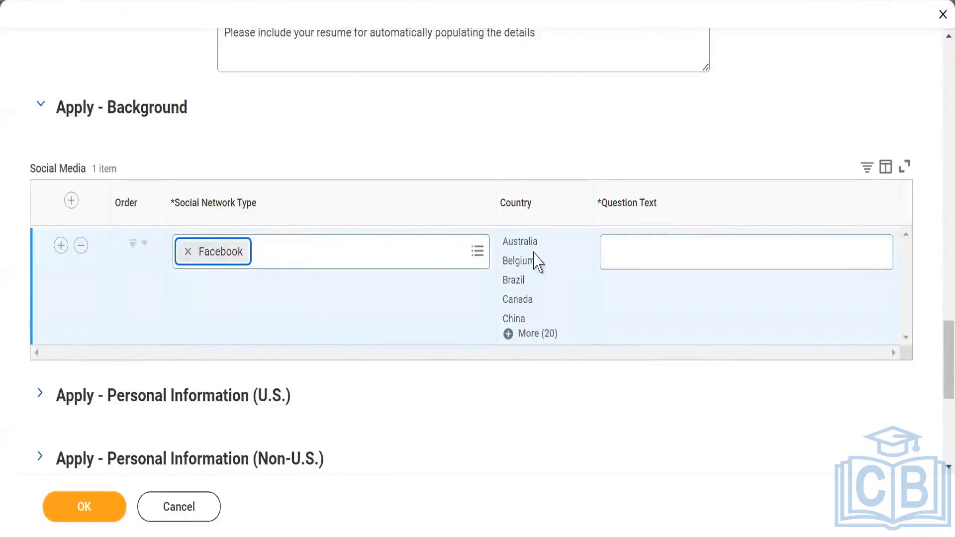
pyautogui.click(683, 252)
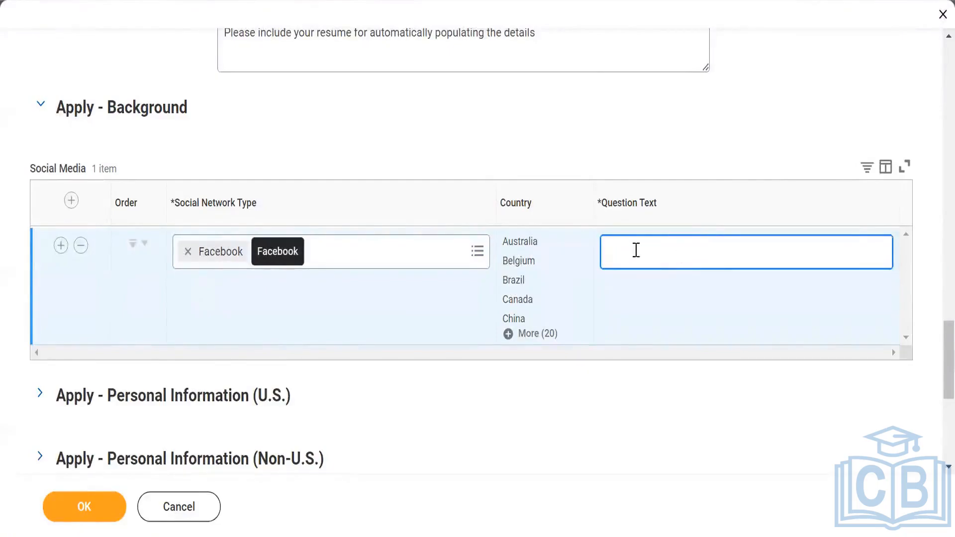
# - Add two more Social Media rows with the social network types Google+ and LinkedIn
pyautogui.click(71, 201)
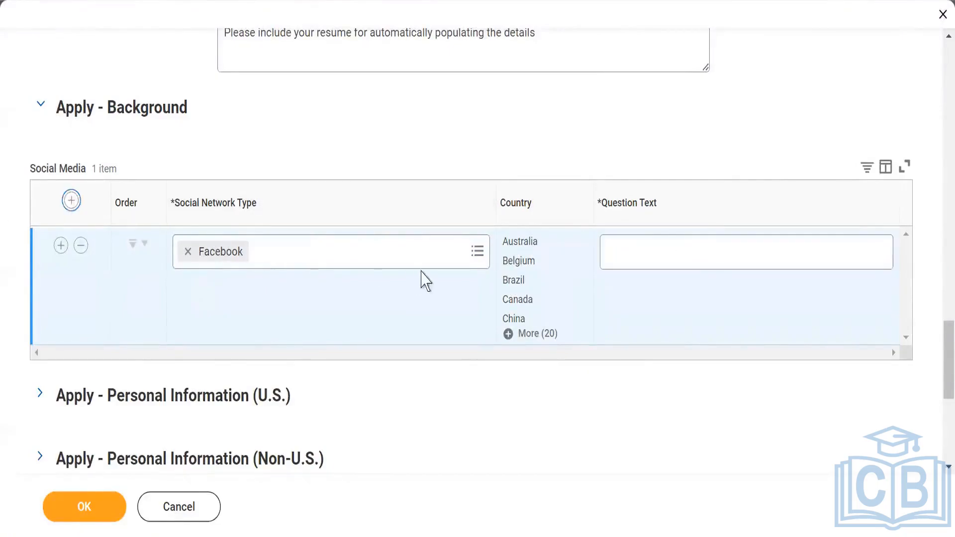
pyautogui.click(475, 294)
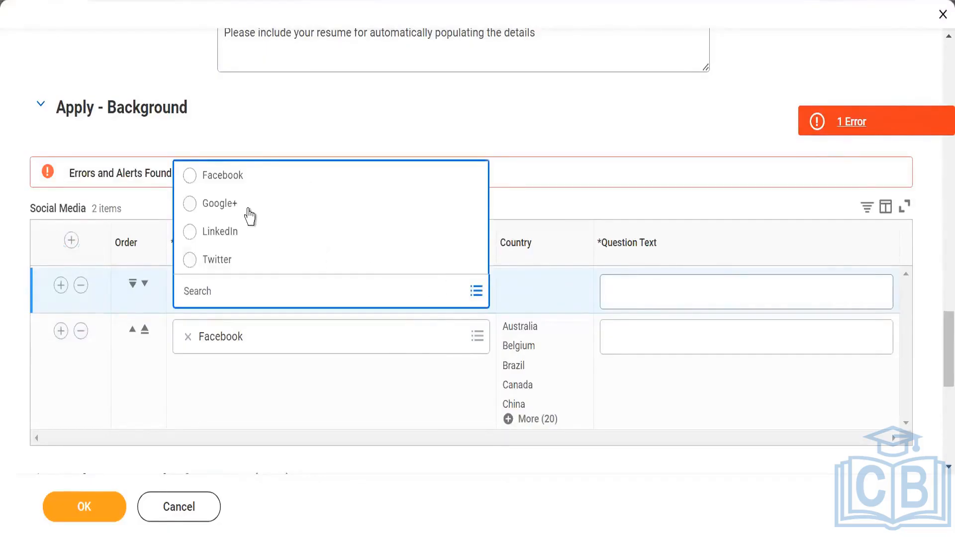
pyautogui.click(249, 212)
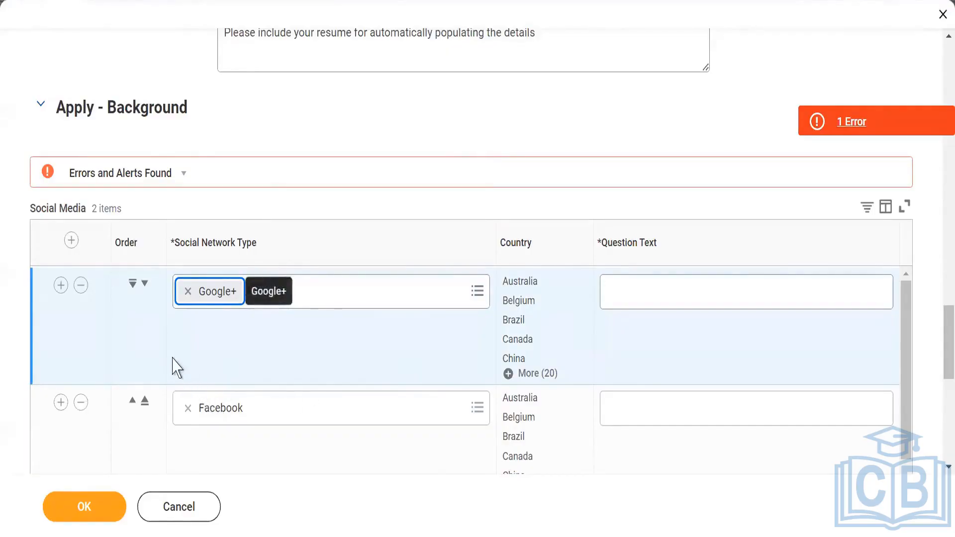
pyautogui.click(71, 241)
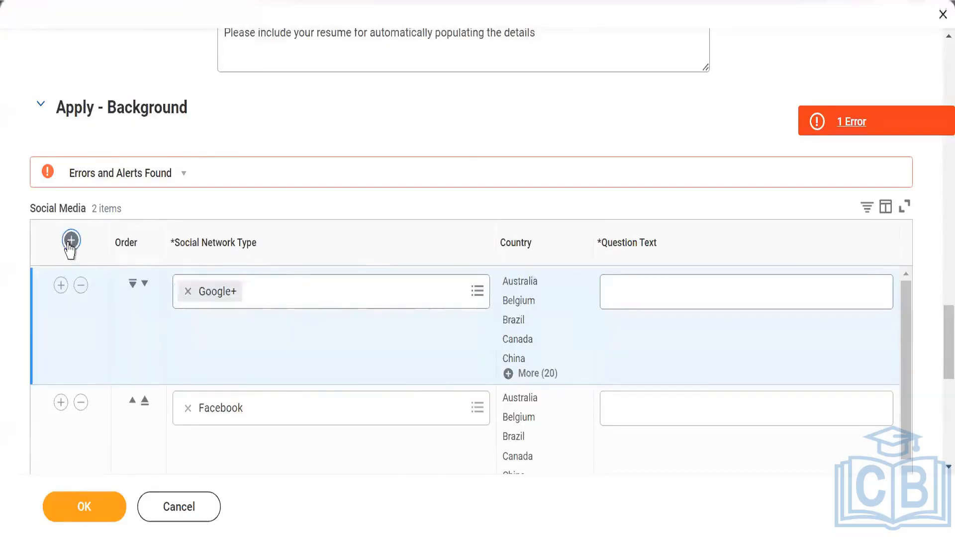
pyautogui.click(270, 284)
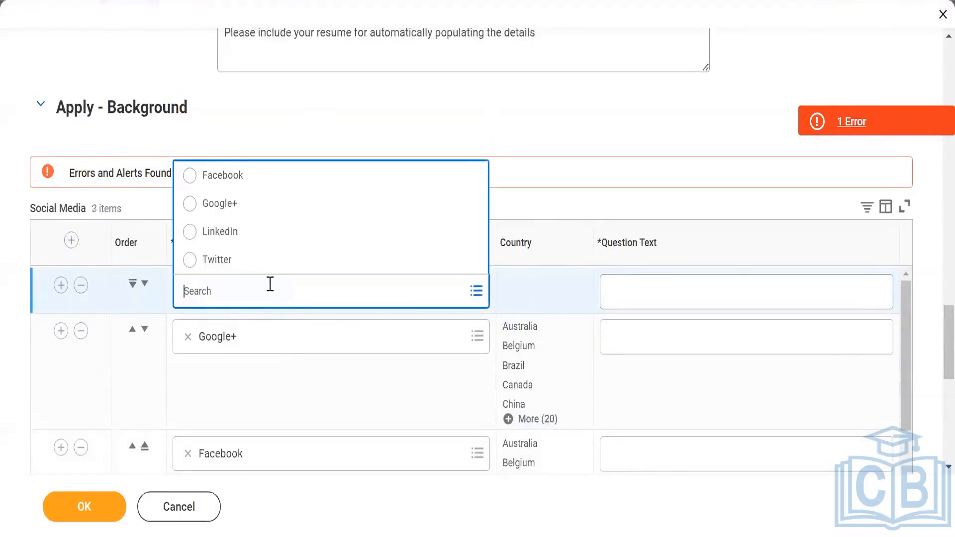
pyautogui.click(228, 240)
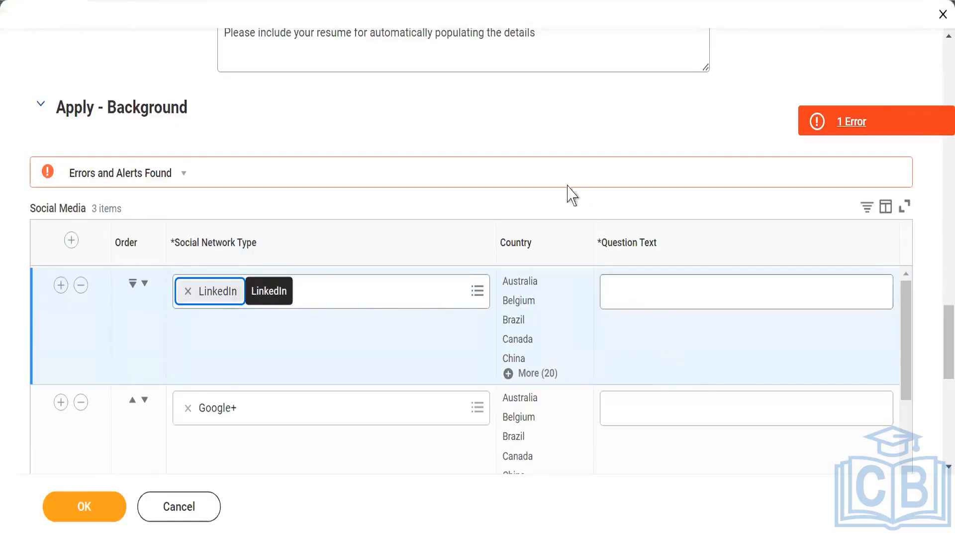
# - Expand Apply - Personal Information (U.S.) and add a row with country United States of America and field Veterans Status
pyautogui.scroll(-2, 567, 186)
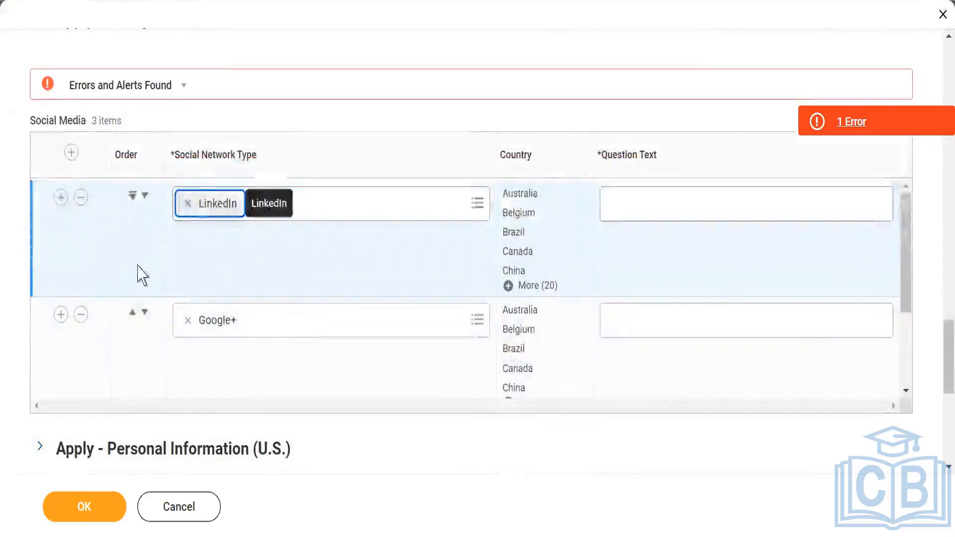
pyautogui.scroll(-2, 79, 291)
pyautogui.scroll(-2, 60, 348)
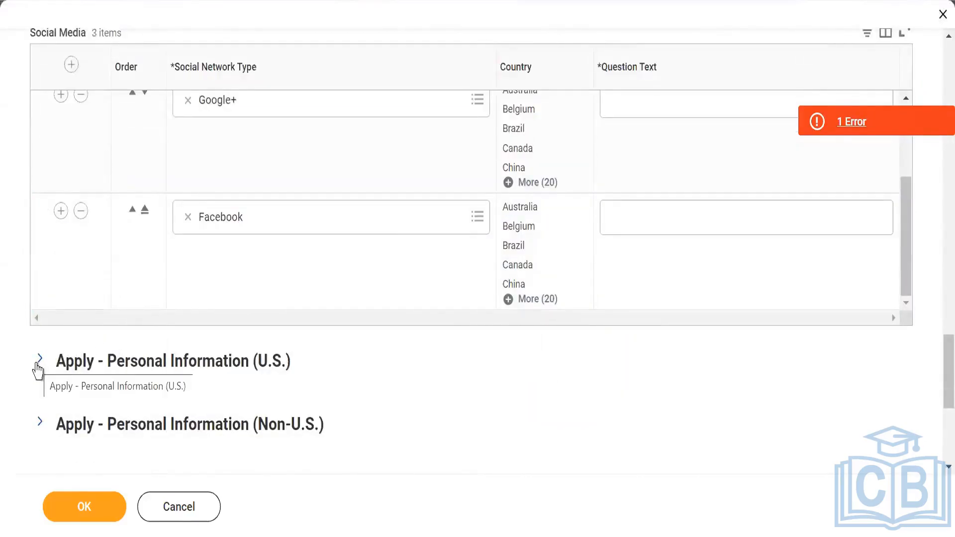
pyautogui.click(37, 359)
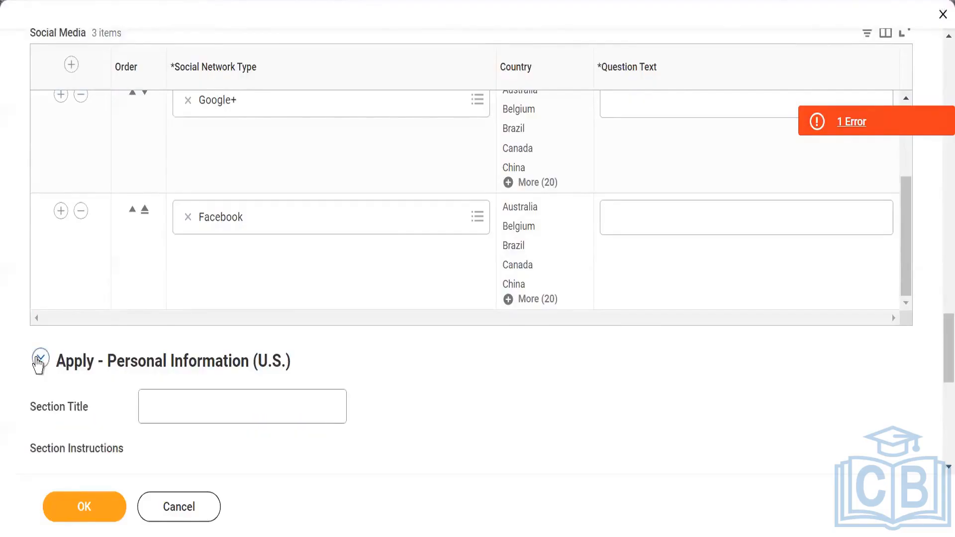
pyautogui.scroll(-8, 10, 219)
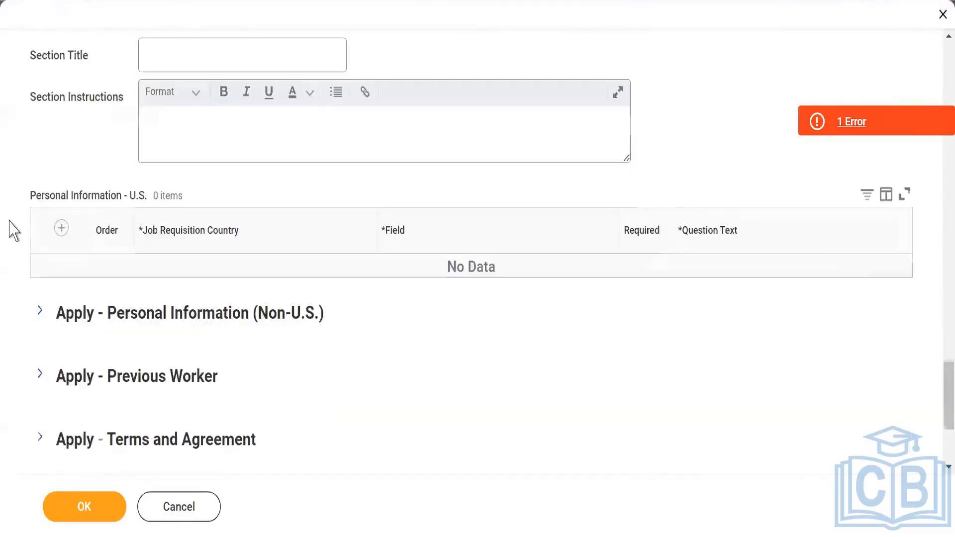
pyautogui.scroll(2, 16, 236)
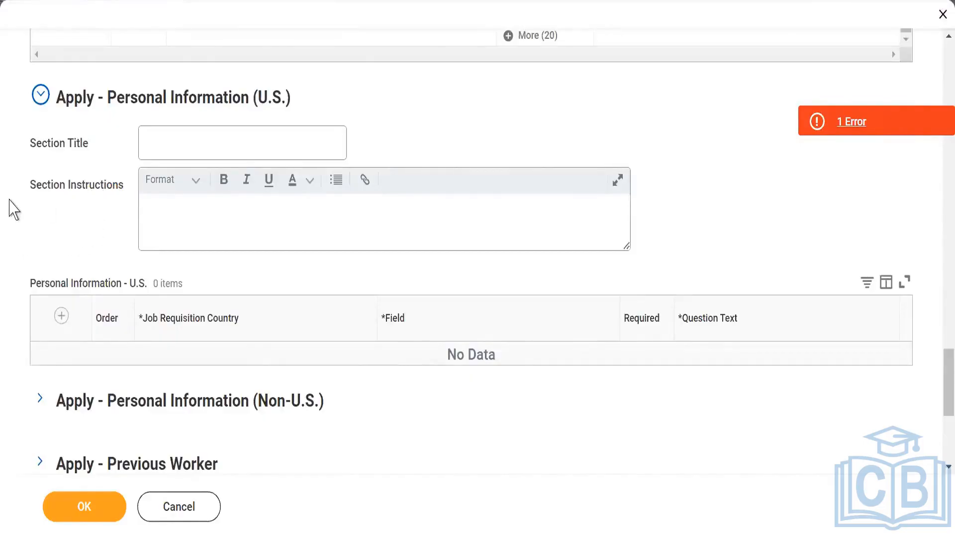
pyautogui.click(62, 315)
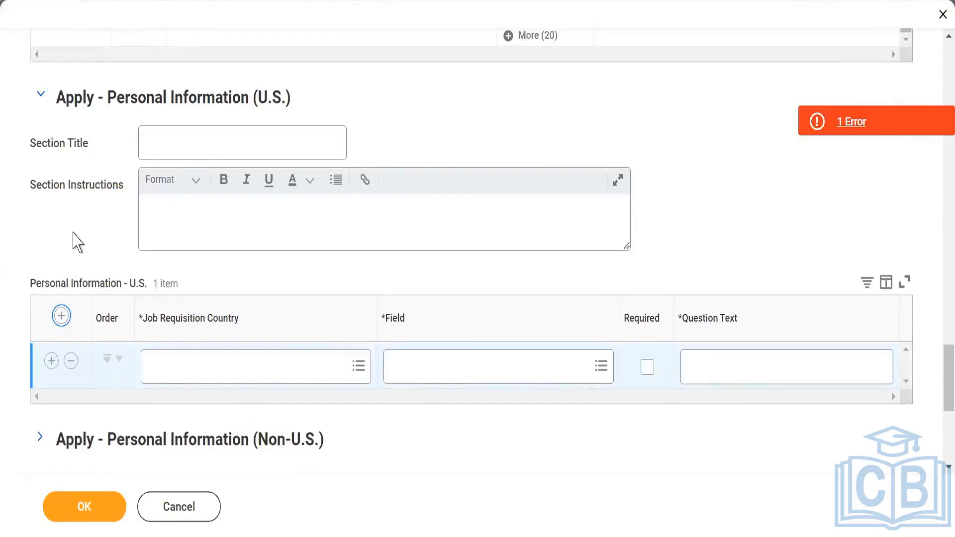
pyautogui.click(351, 371)
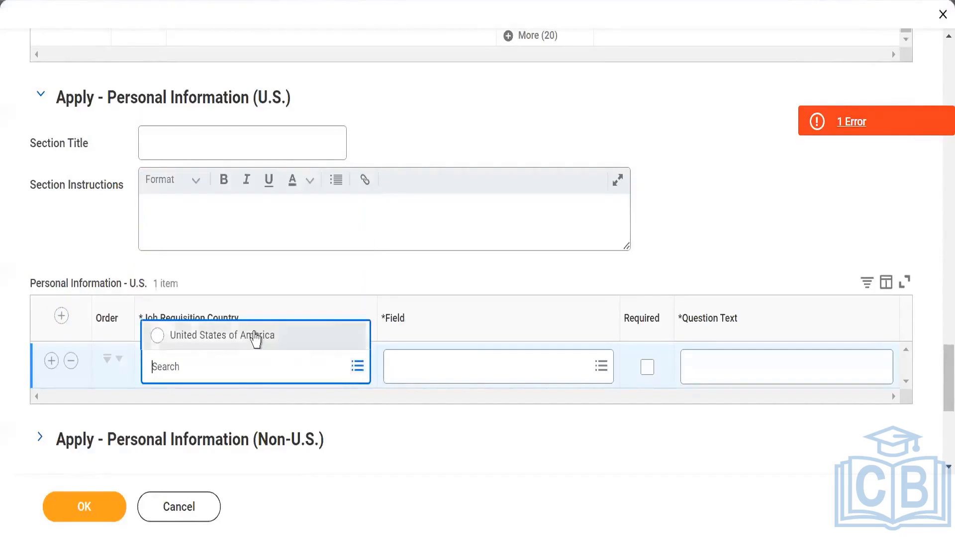
pyautogui.click(256, 341)
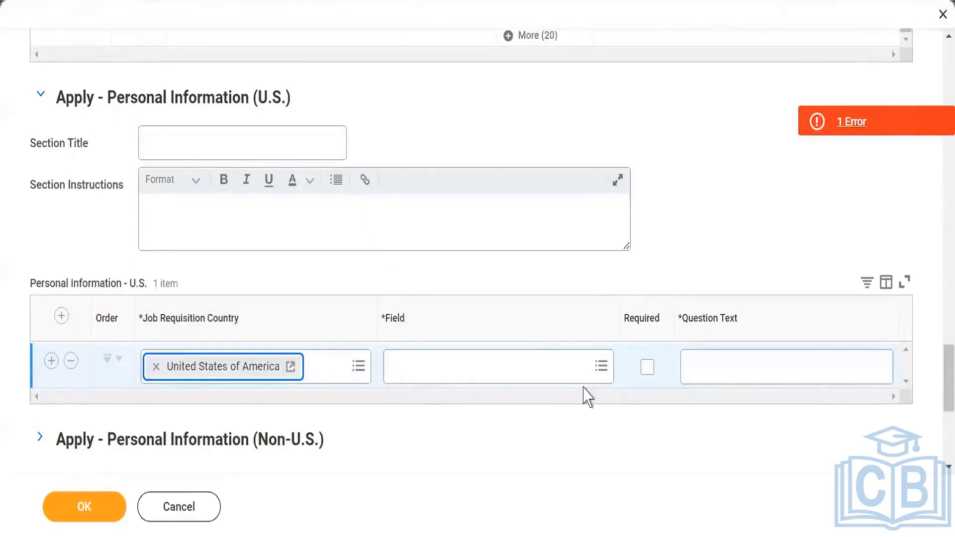
pyautogui.click(589, 367)
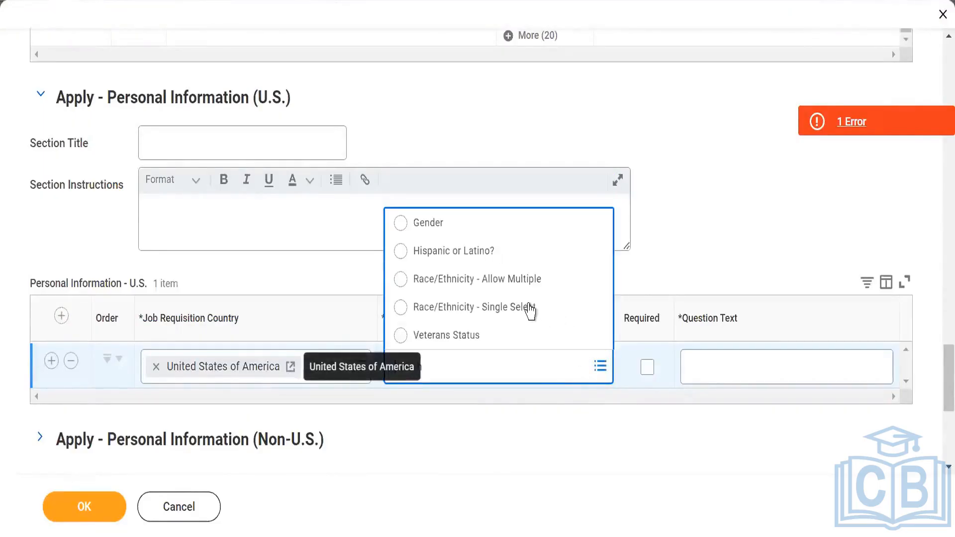
pyautogui.click(485, 337)
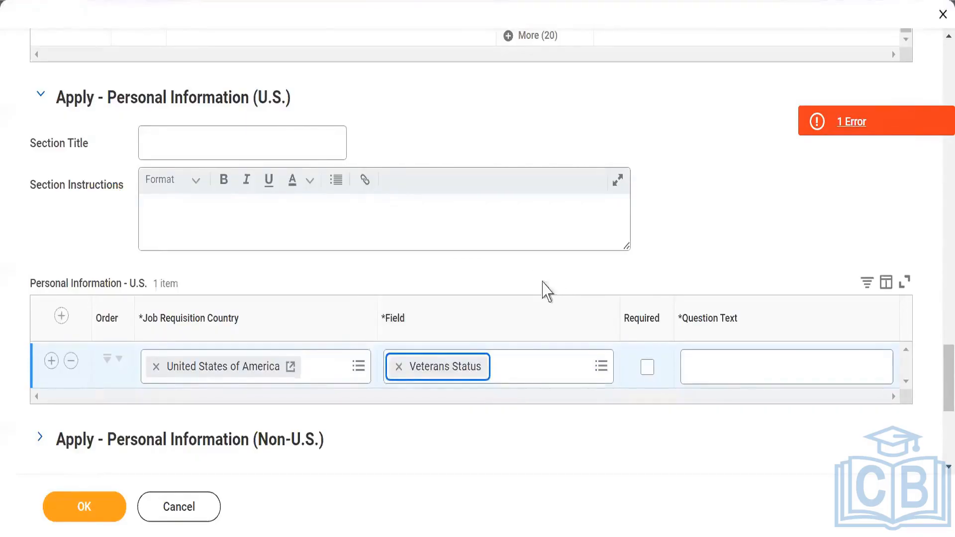
pyautogui.click(737, 372)
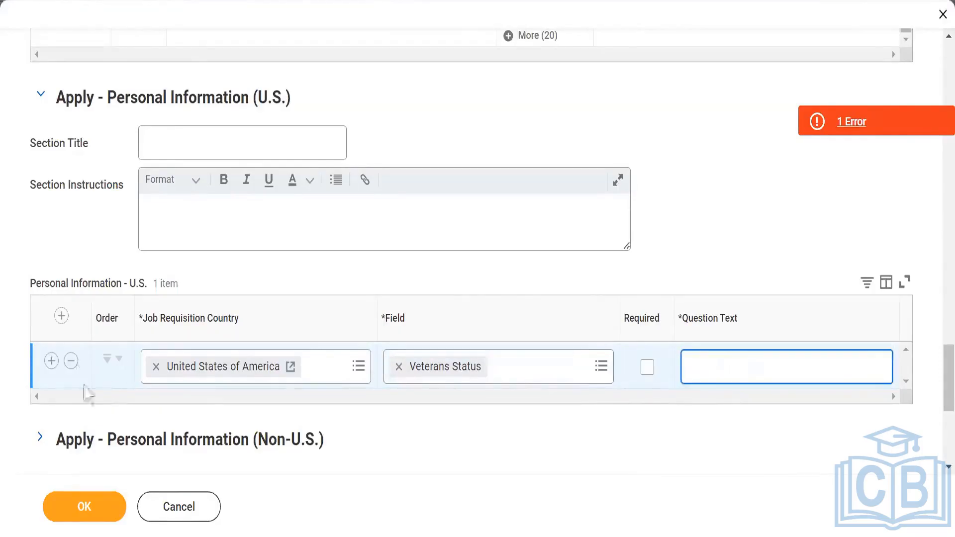
# - Add another Personal Information - U.S. row with country United States of America and field Gender
pyautogui.click(62, 321)
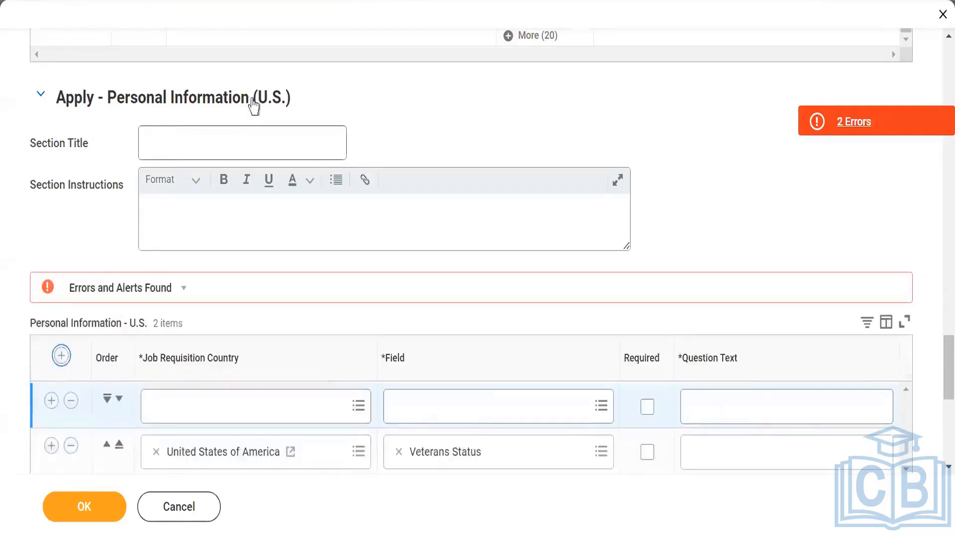
pyautogui.click(248, 406)
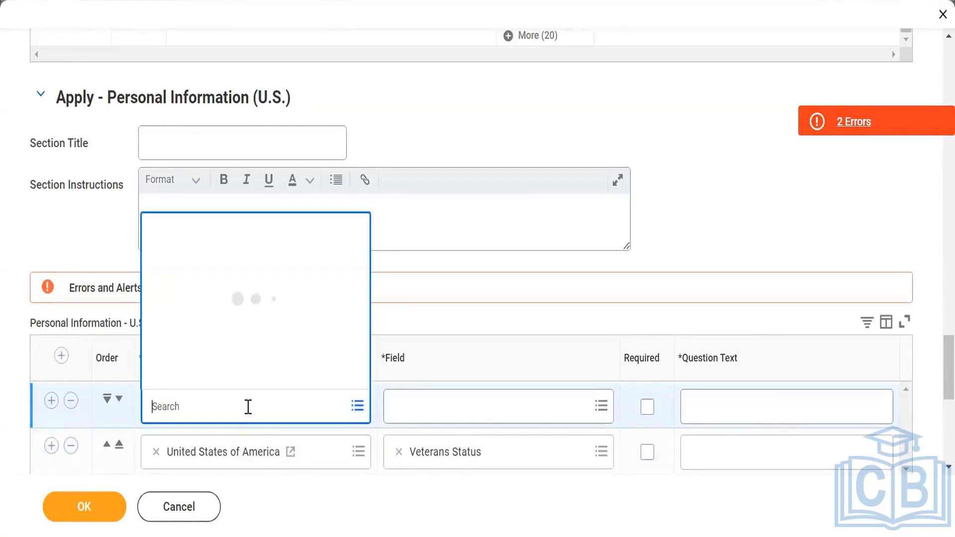
pyautogui.click(245, 379)
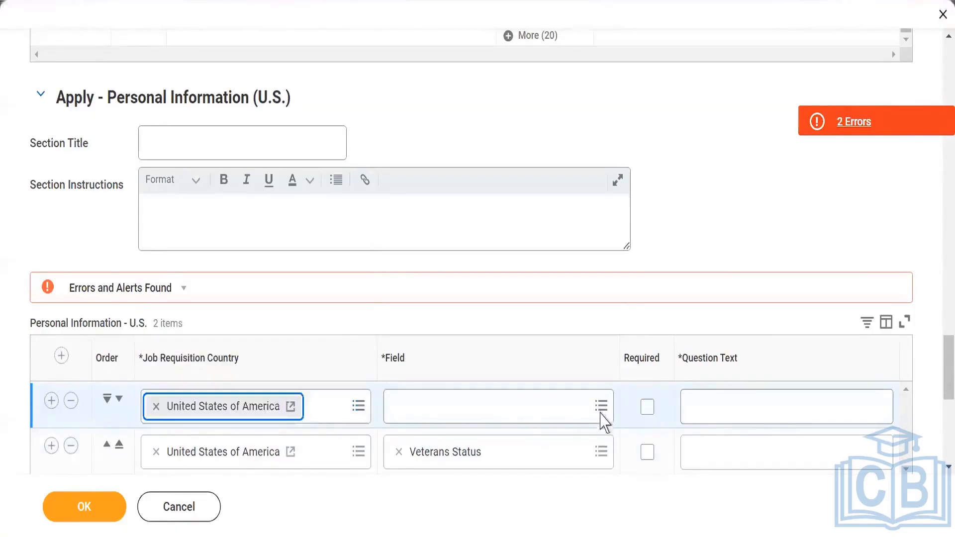
pyautogui.click(600, 411)
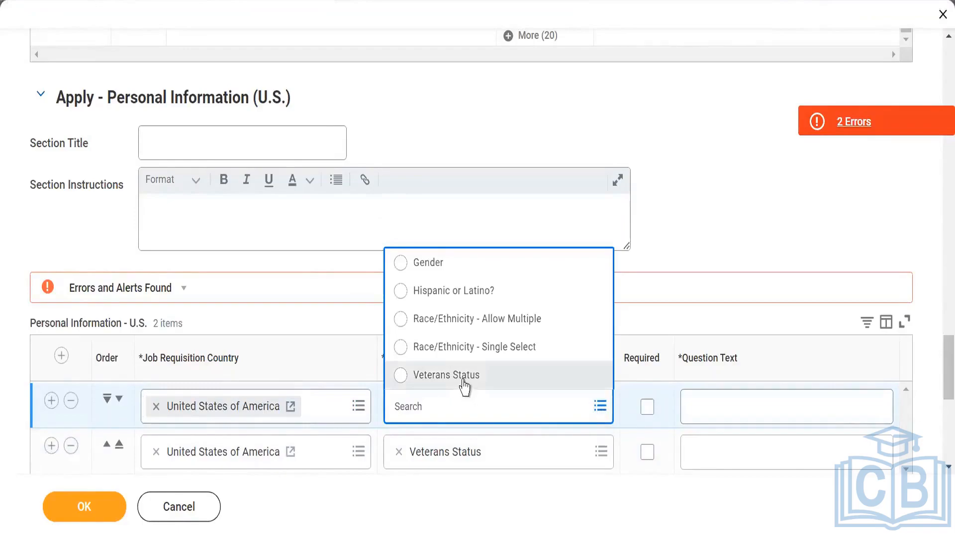
pyautogui.click(438, 263)
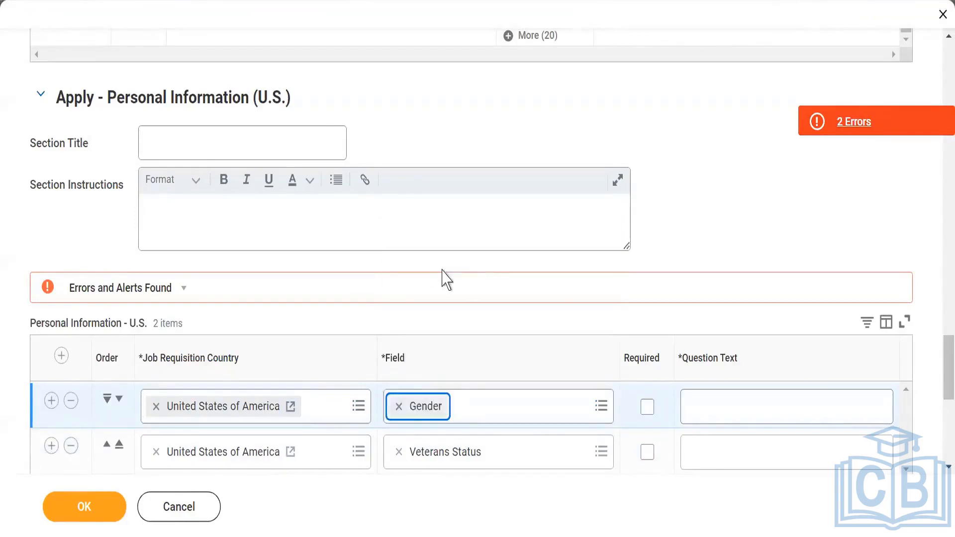
# - Add another Personal Information - U.S. row with country United States of America, opening its field list without choosing a field
pyautogui.click(70, 356)
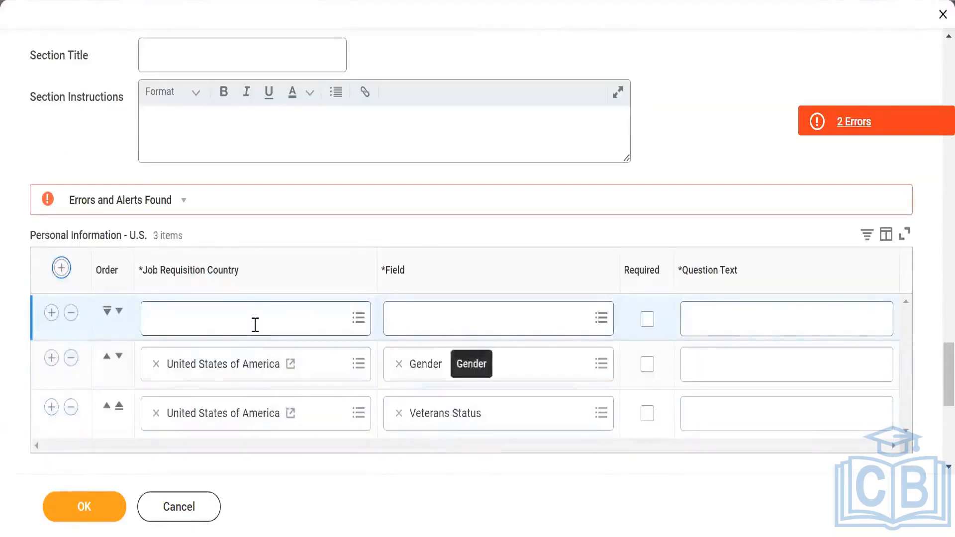
pyautogui.click(254, 324)
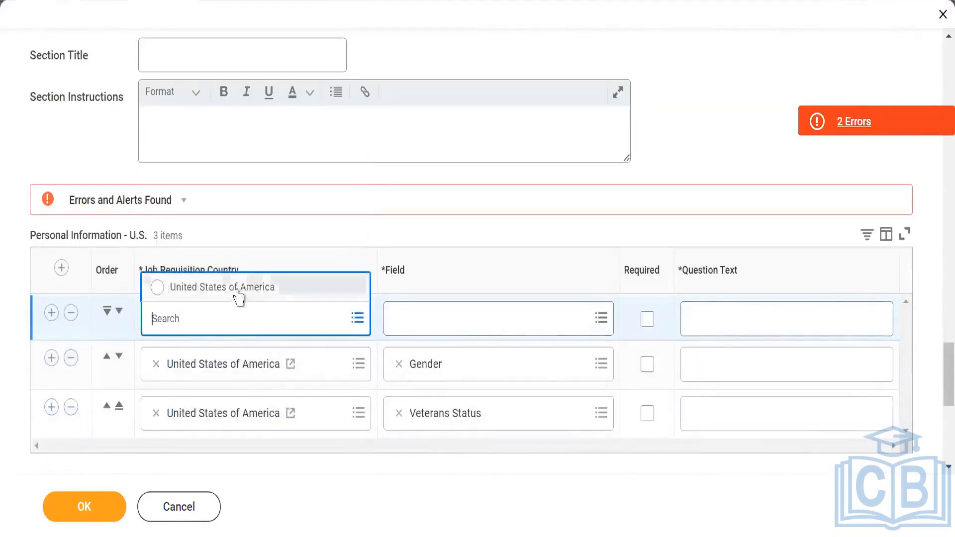
pyautogui.click(239, 295)
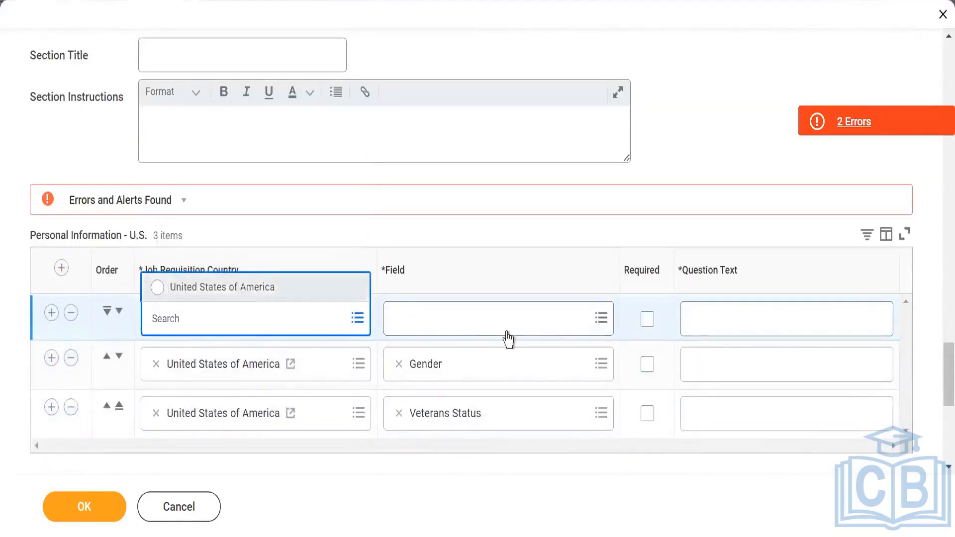
pyautogui.click(600, 321)
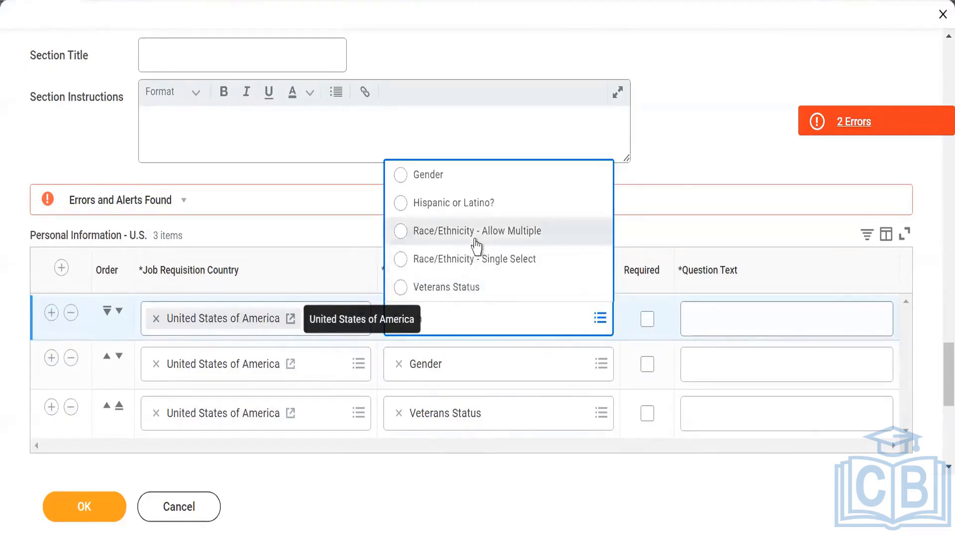
pyautogui.click(693, 337)
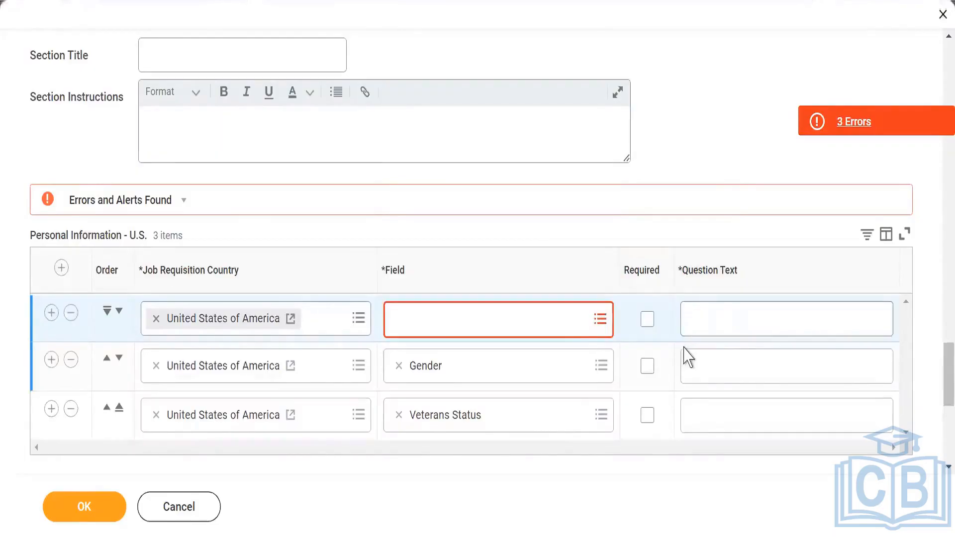
# - Expand Apply - Personal Information (Non-U.S.) and add a question text override row for Date of Birth
pyautogui.scroll(-2, 558, 416)
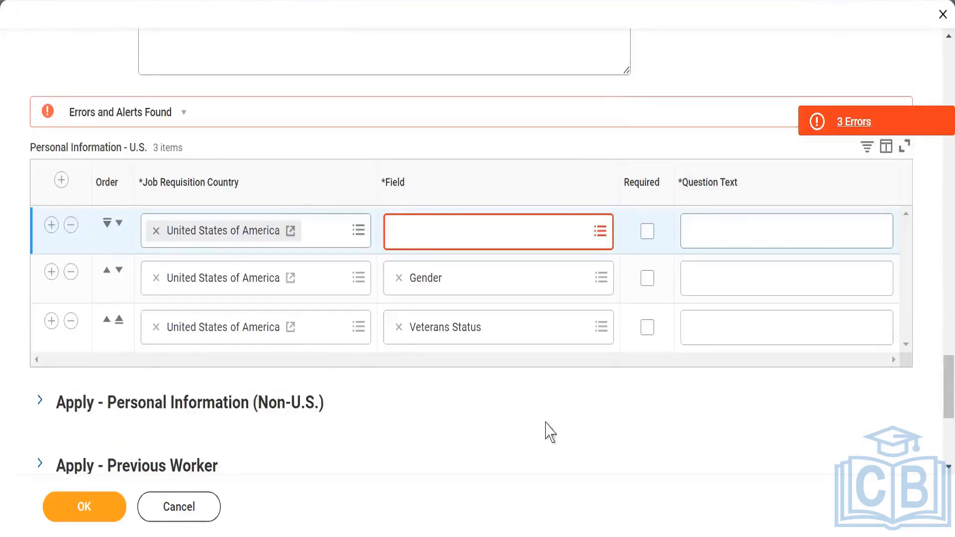
pyautogui.scroll(-2, 448, 406)
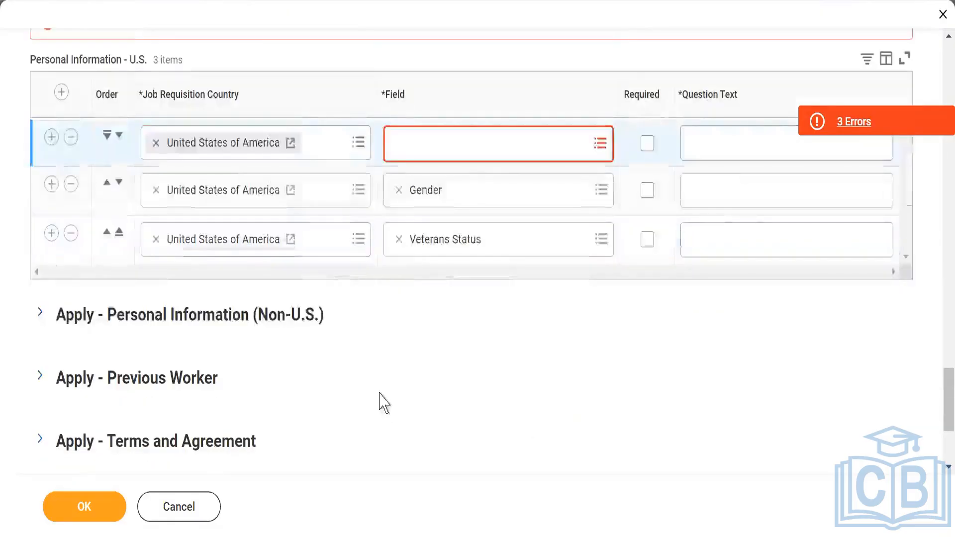
pyautogui.scroll(-2, 199, 348)
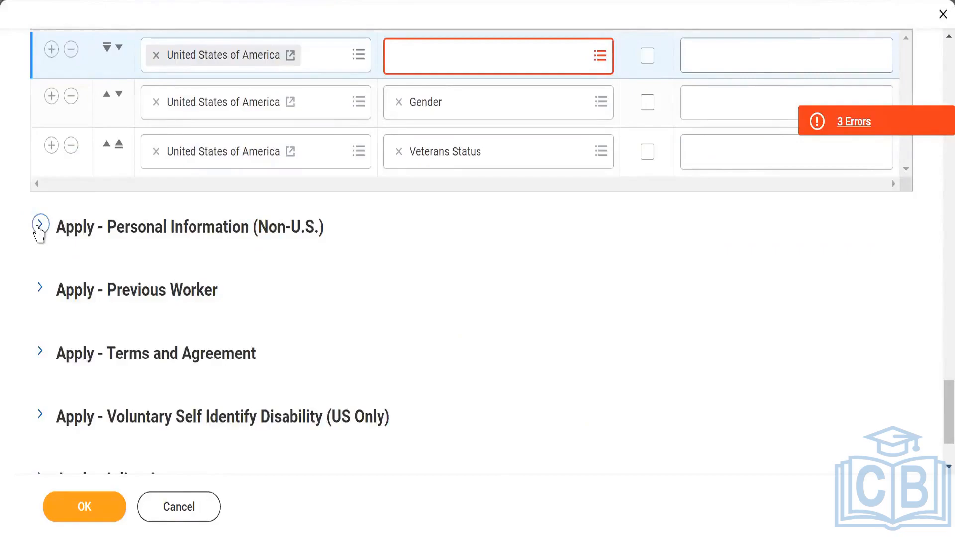
pyautogui.click(39, 225)
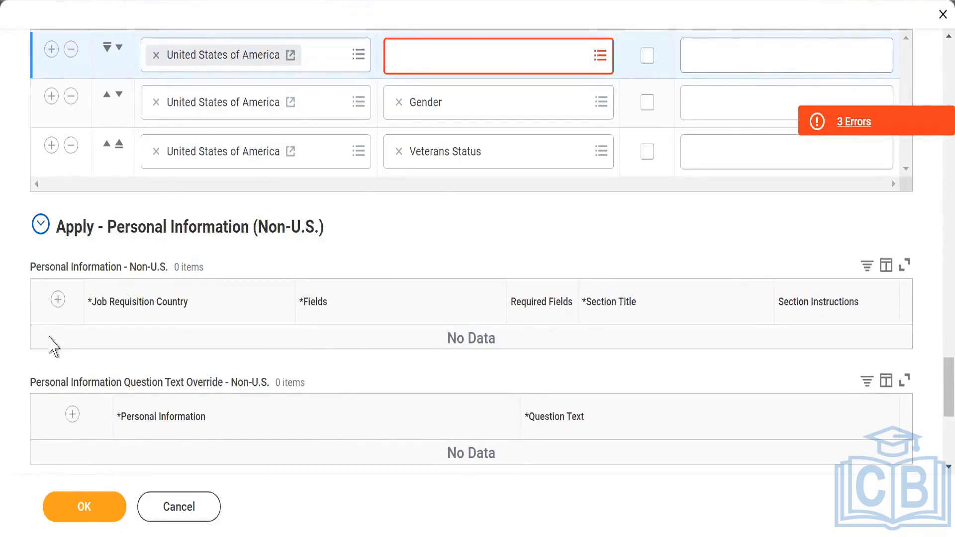
pyautogui.click(72, 414)
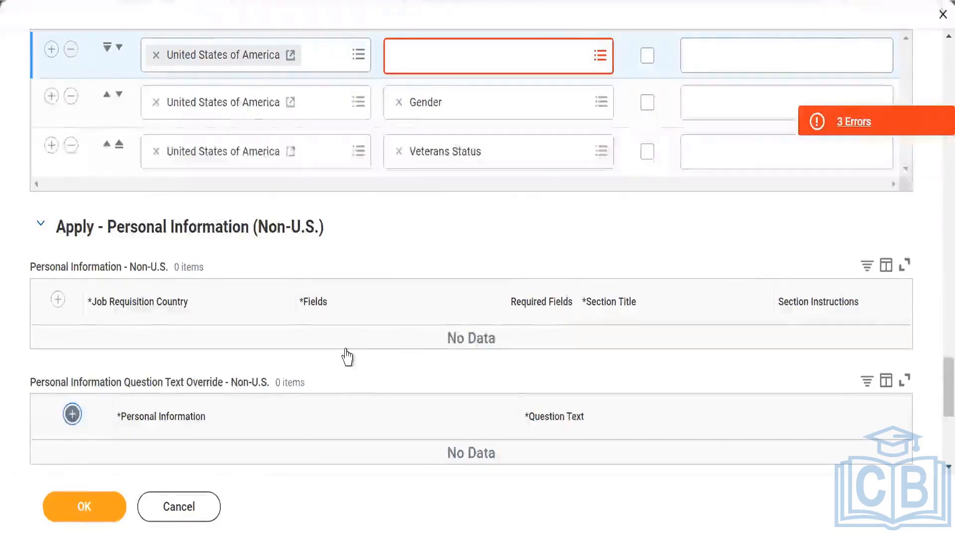
pyautogui.click(474, 288)
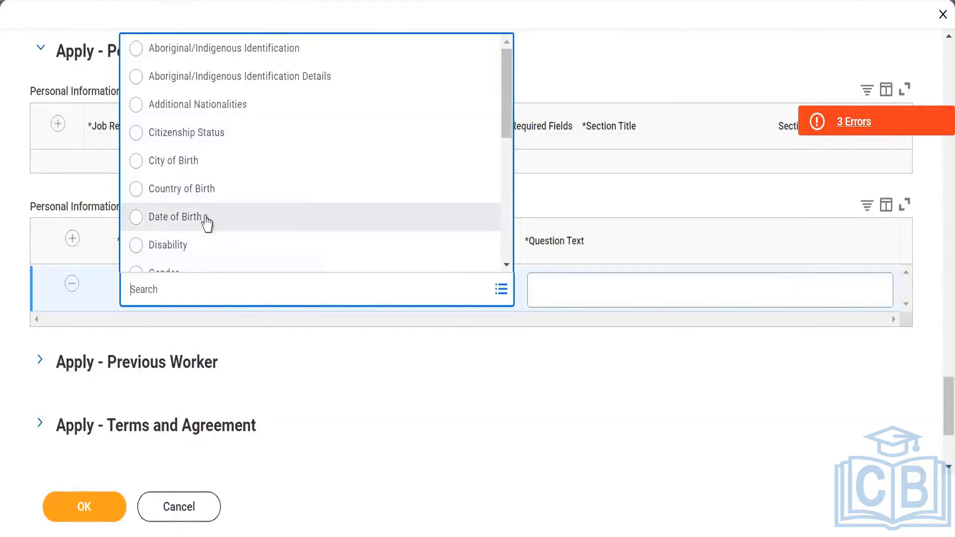
pyautogui.click(175, 217)
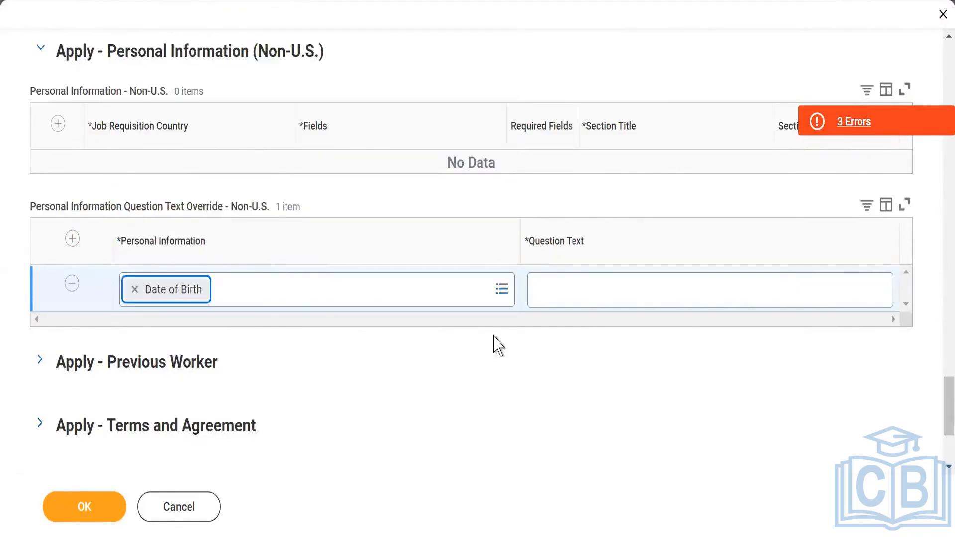
# - Add a Personal Information - Non-U.S. row and browse its field options without choosing any
pyautogui.click(57, 124)
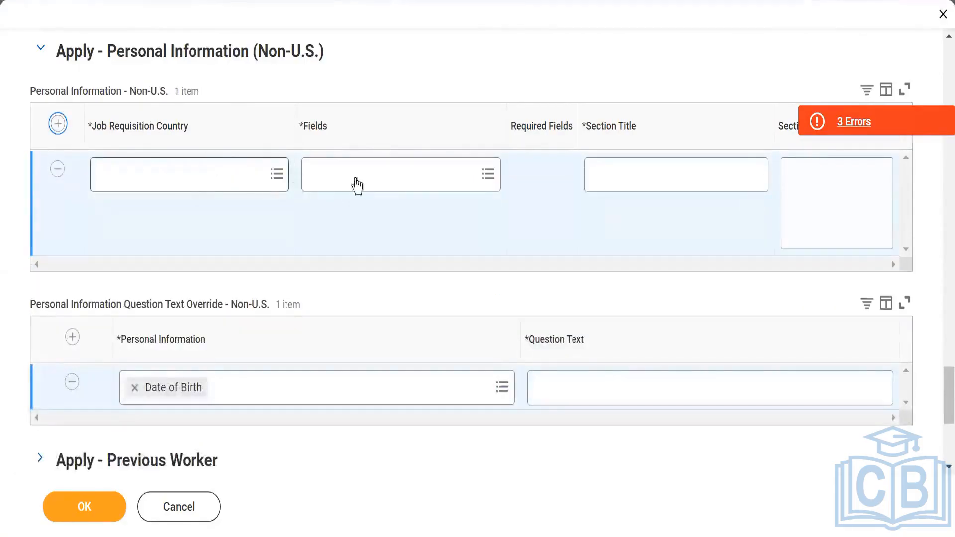
pyautogui.click(473, 168)
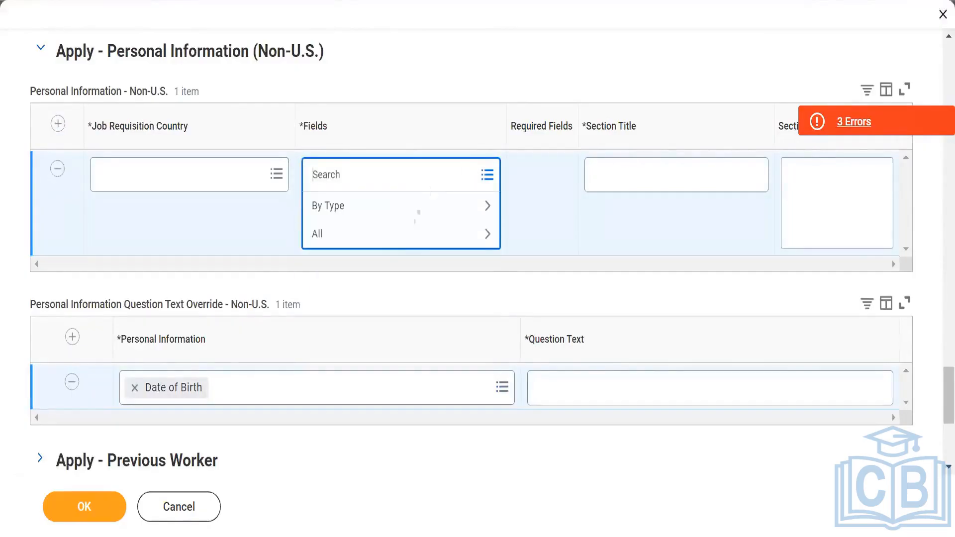
pyautogui.click(387, 233)
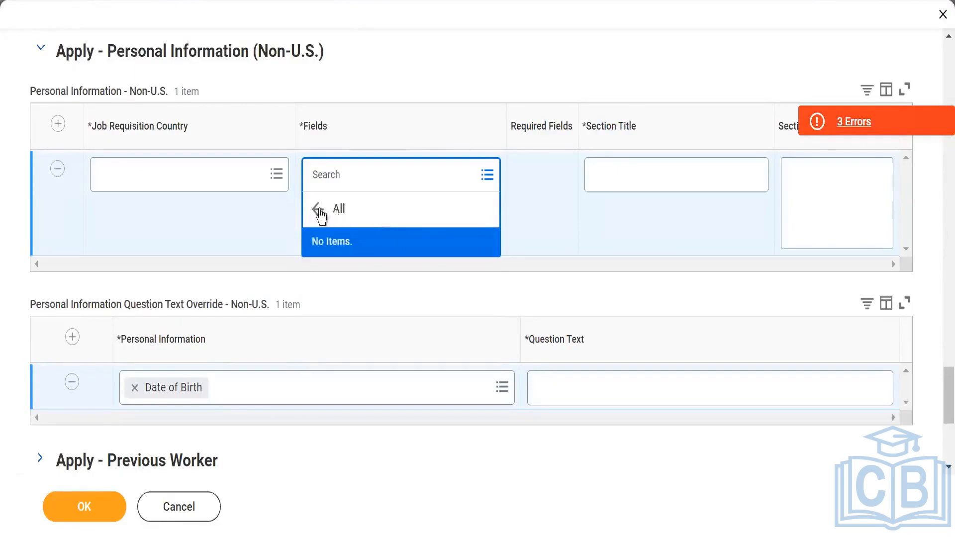
pyautogui.click(319, 209)
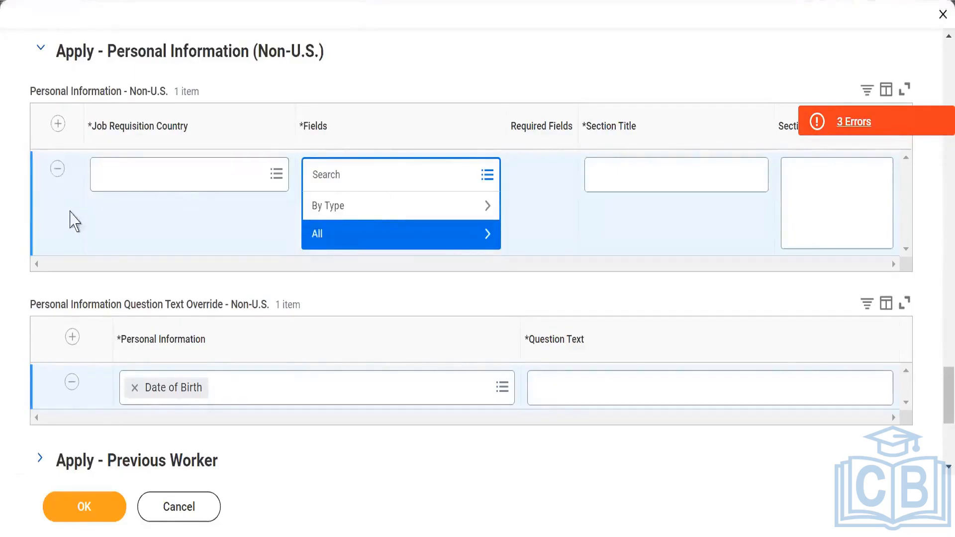
pyautogui.click(465, 303)
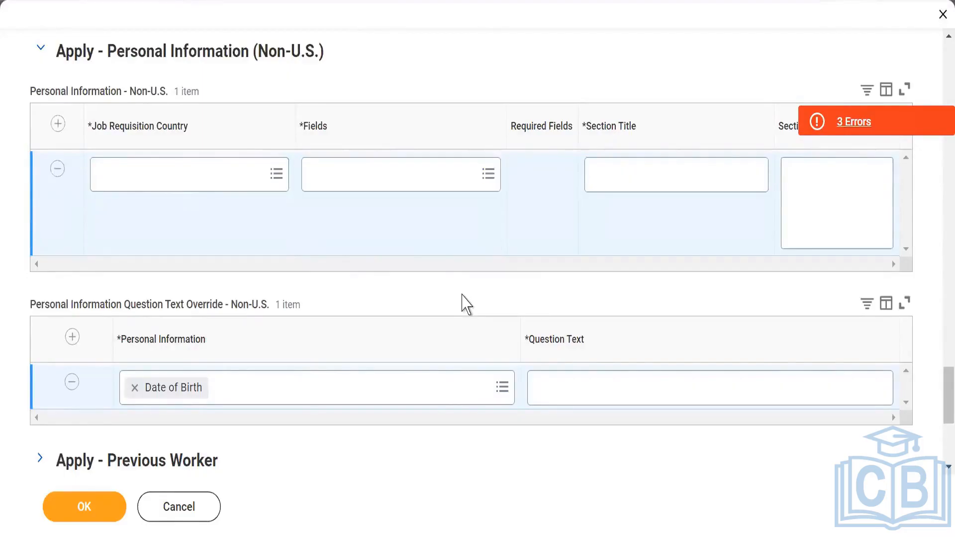
pyautogui.scroll(-1, 401, 384)
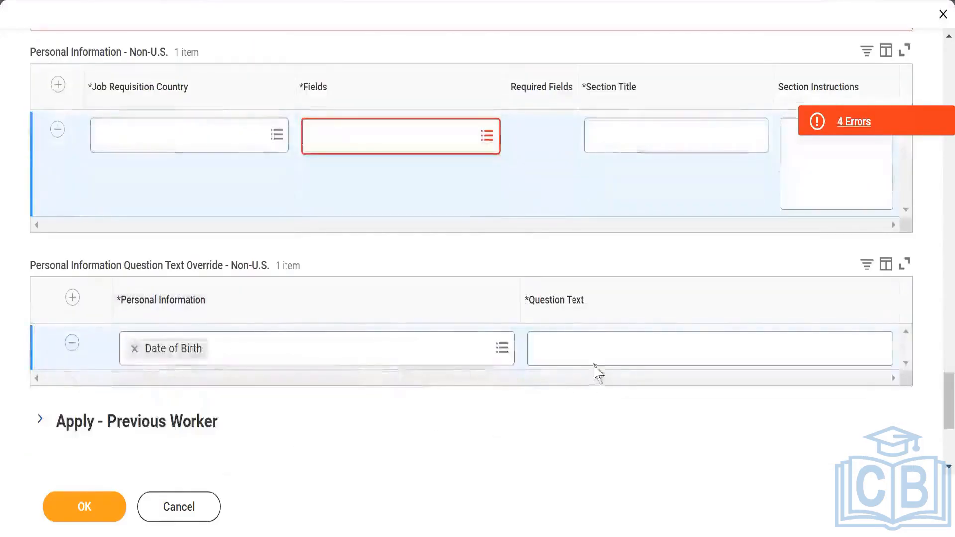
# - Add another Non-U.S. question text override row for Country of Birth
pyautogui.click(587, 349)
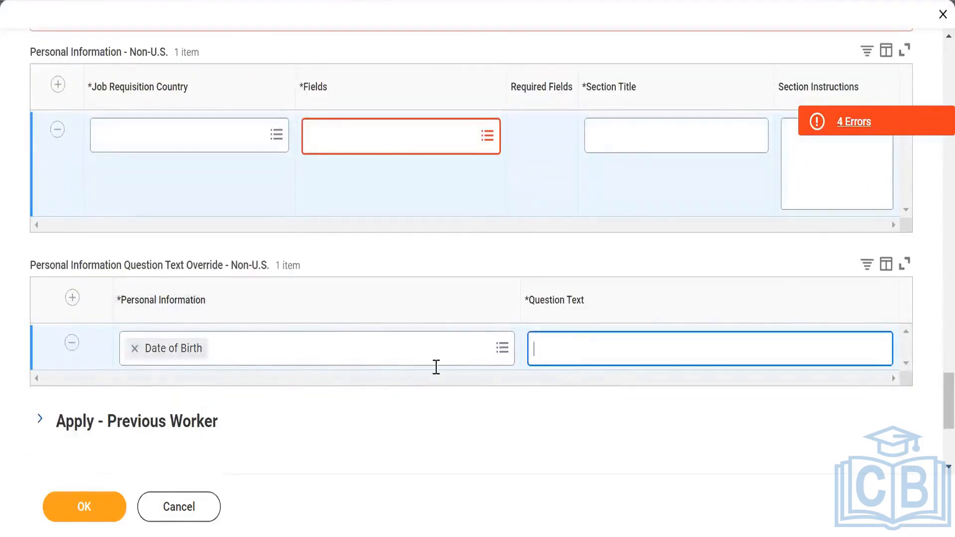
pyautogui.click(73, 298)
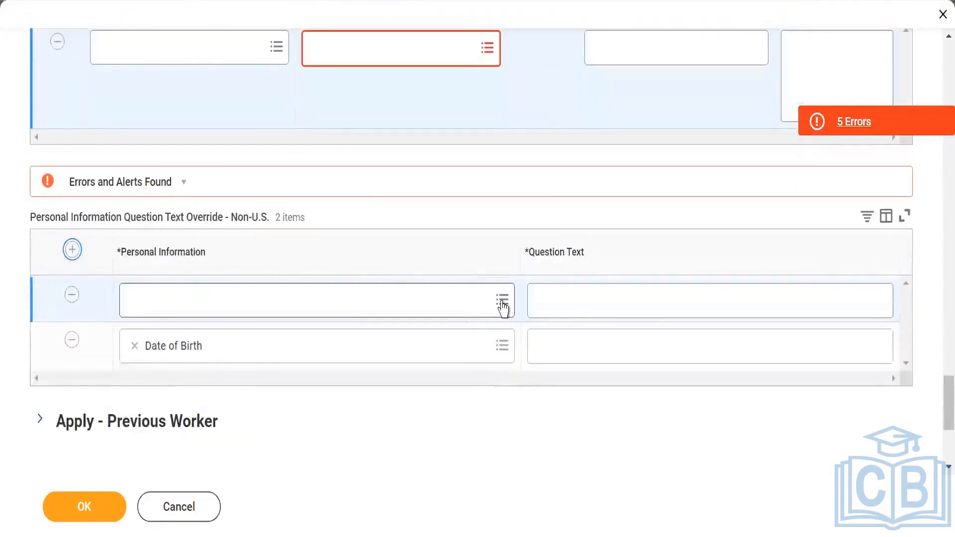
pyautogui.click(502, 301)
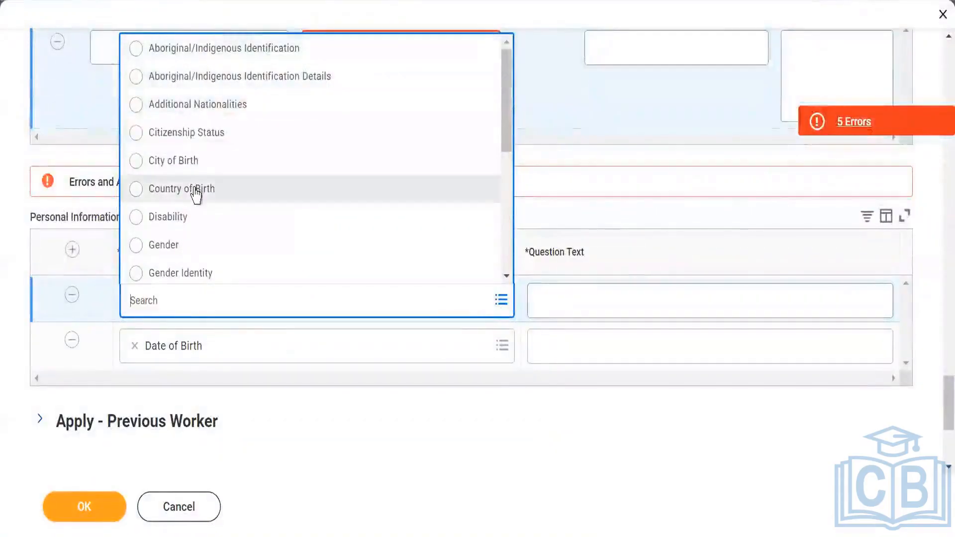
pyautogui.click(196, 195)
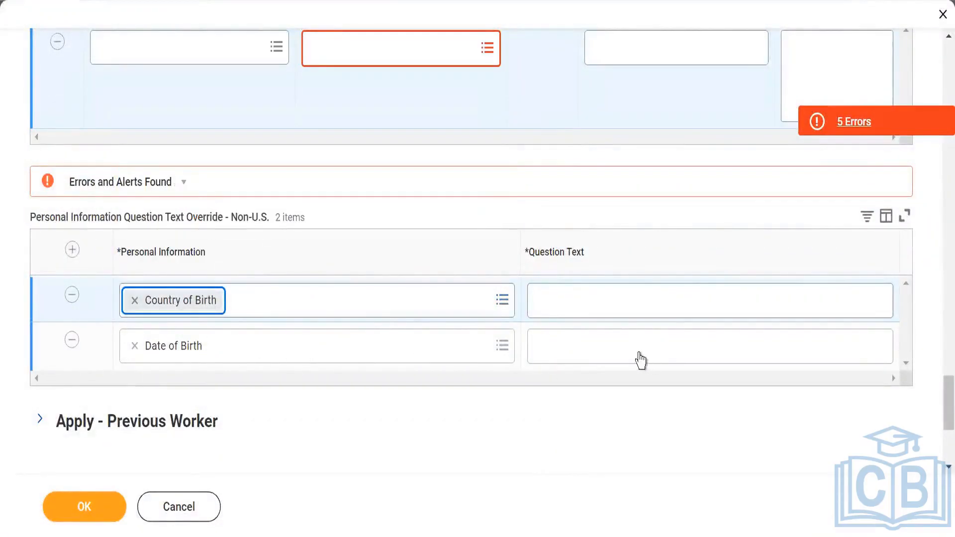
# - Expand Apply - Previous Worker, enable Previous Worker Verification and add an empty question row
pyautogui.scroll(-5, 47, 294)
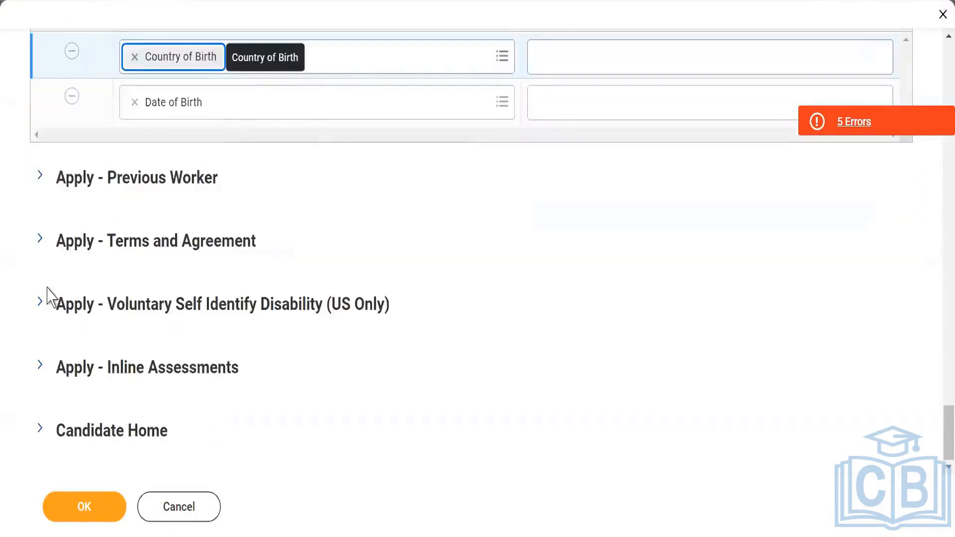
pyautogui.click(40, 179)
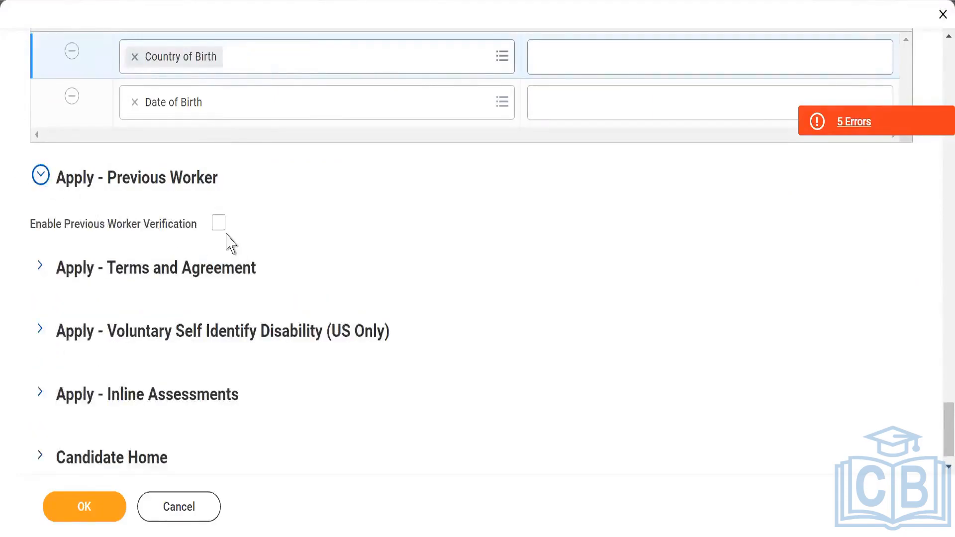
pyautogui.click(219, 224)
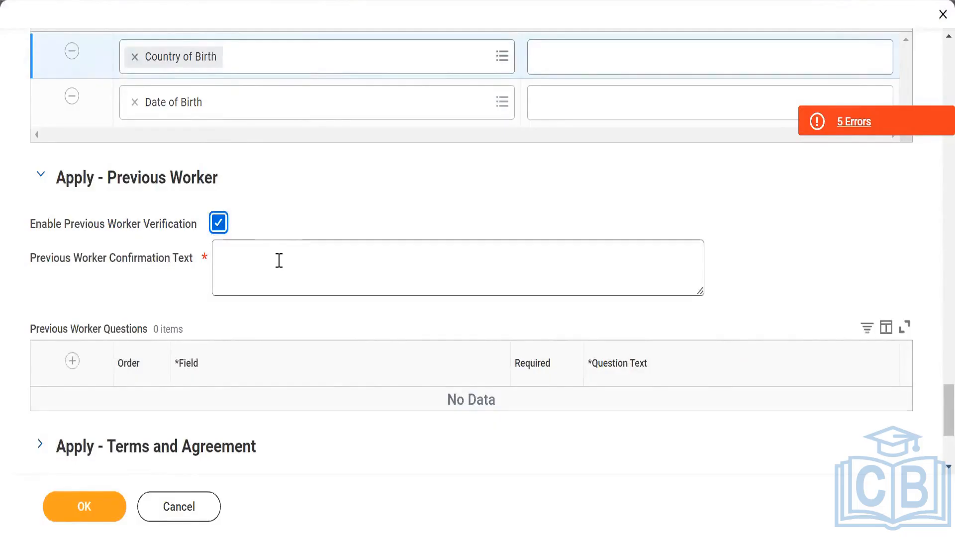
pyautogui.click(73, 363)
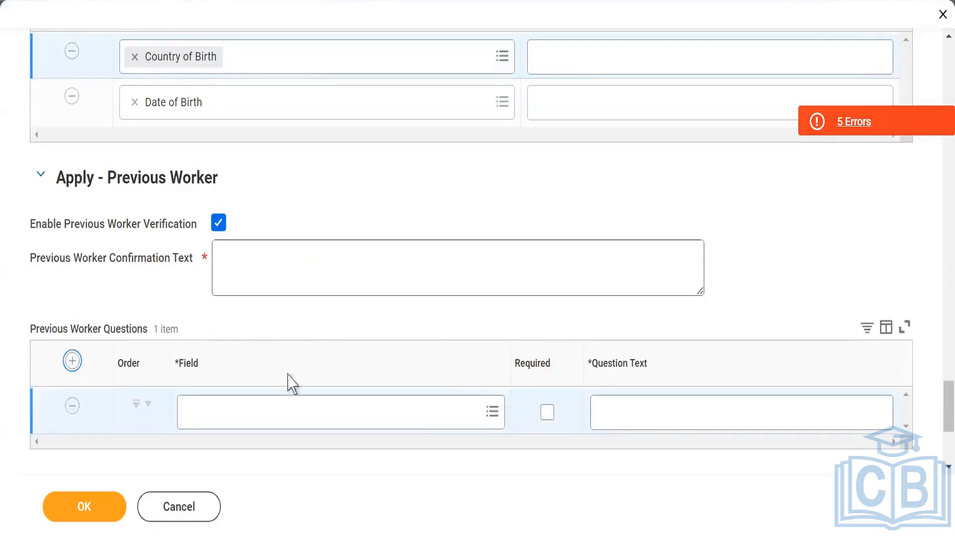
pyautogui.click(491, 413)
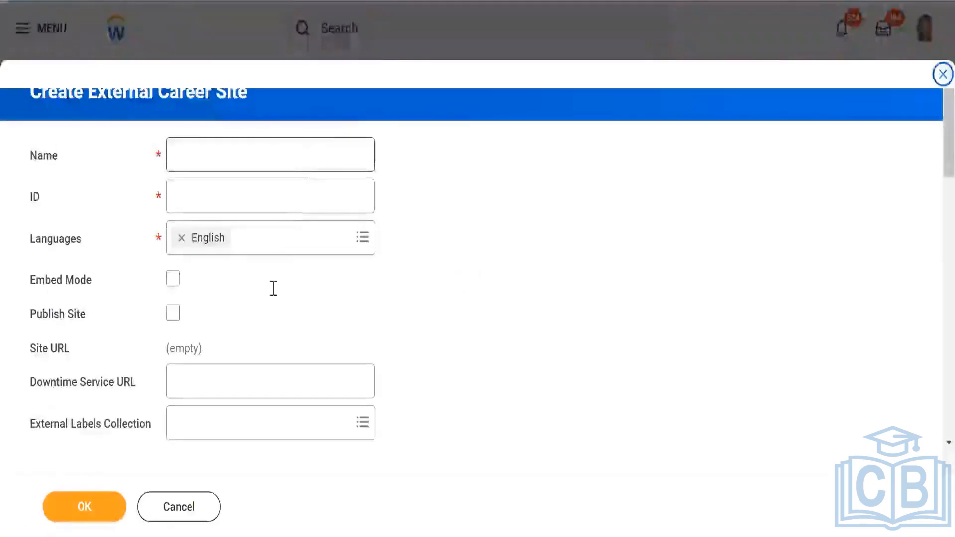
# - Expand Apply - Previous Worker again and enable Previous Worker Verification
pyautogui.scroll(-15, 262, 333)
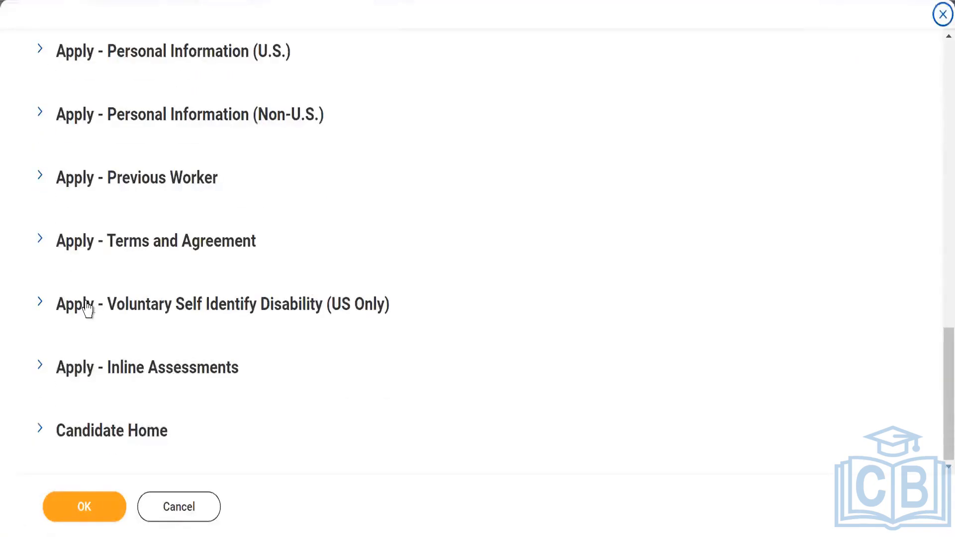
pyautogui.click(40, 177)
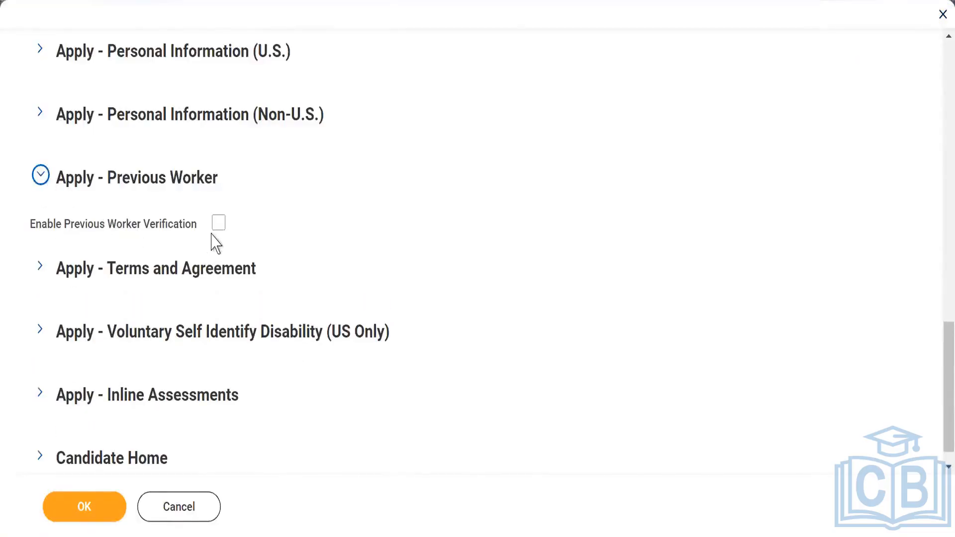
pyautogui.click(219, 224)
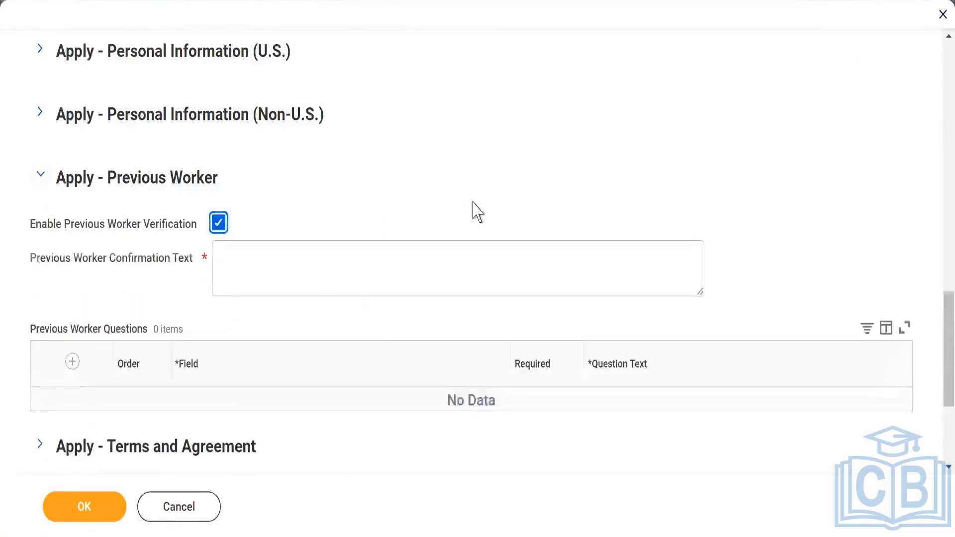
# - Add Previous Worker question rows for the Employee ID and Manager fields
pyautogui.scroll(-4, 139, 345)
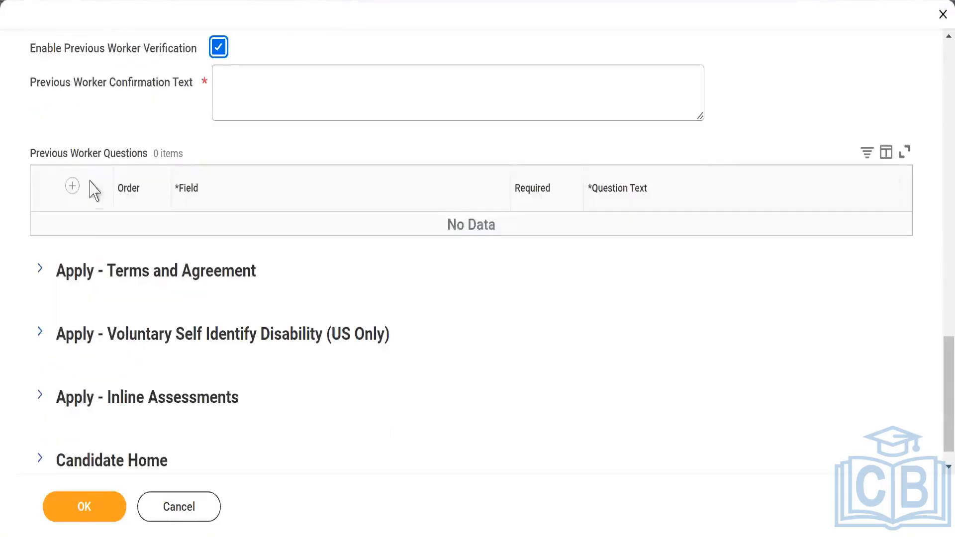
pyautogui.click(72, 187)
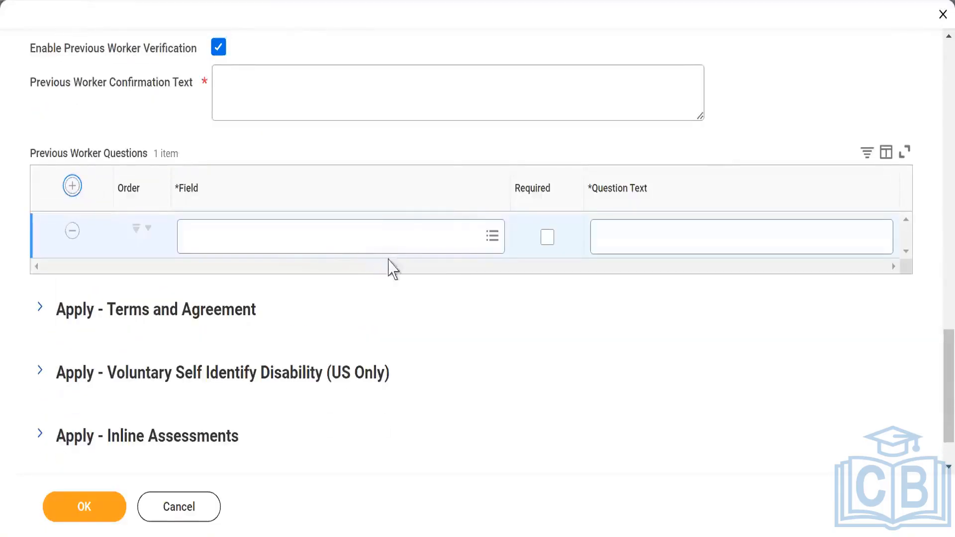
pyautogui.click(491, 246)
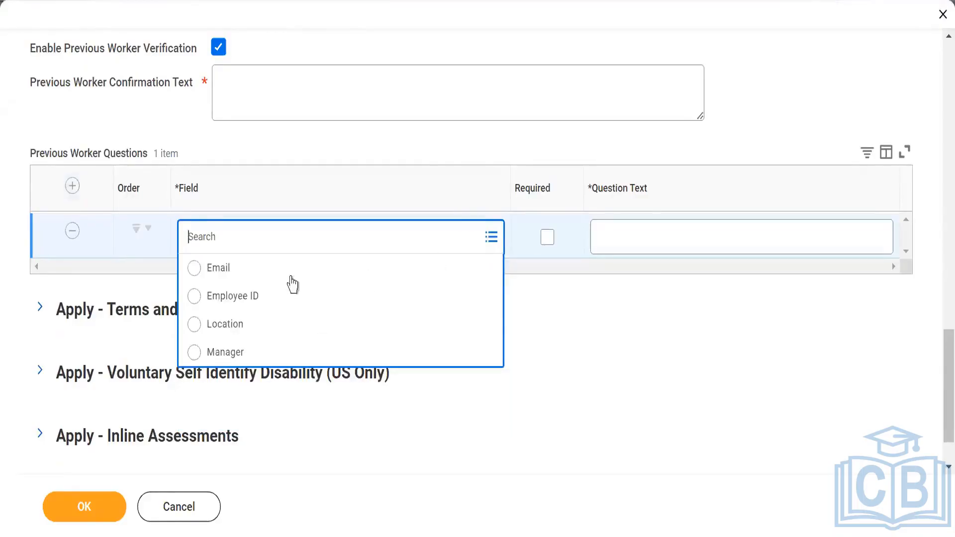
pyautogui.click(244, 298)
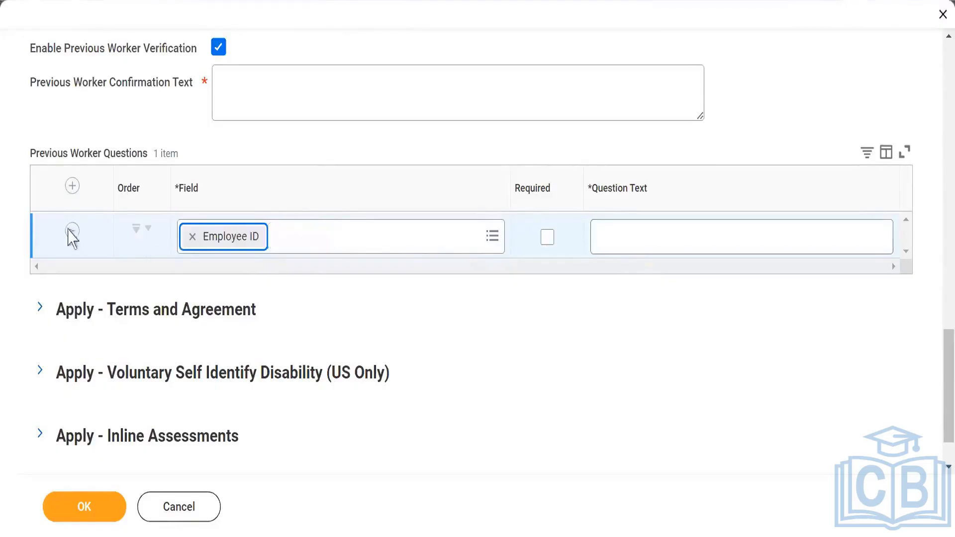
pyautogui.click(72, 185)
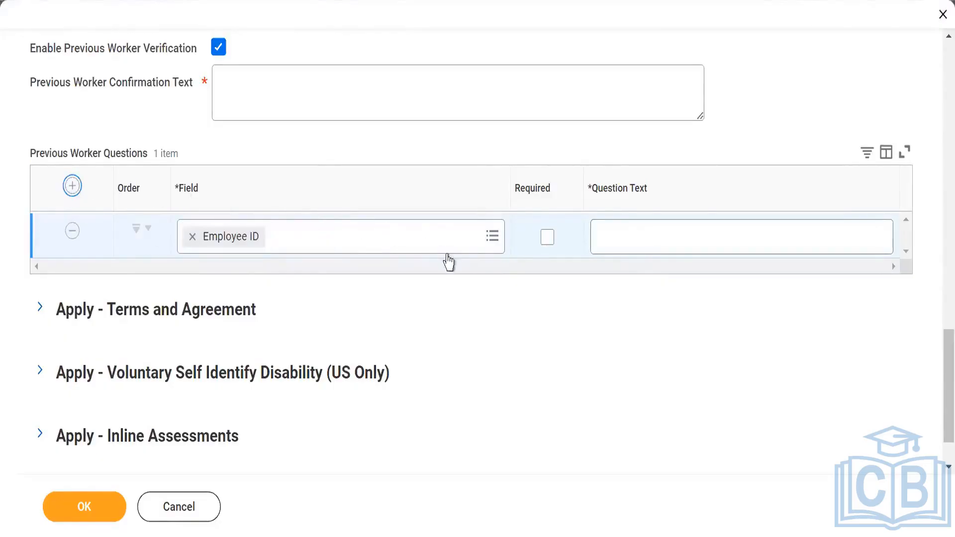
pyautogui.click(492, 237)
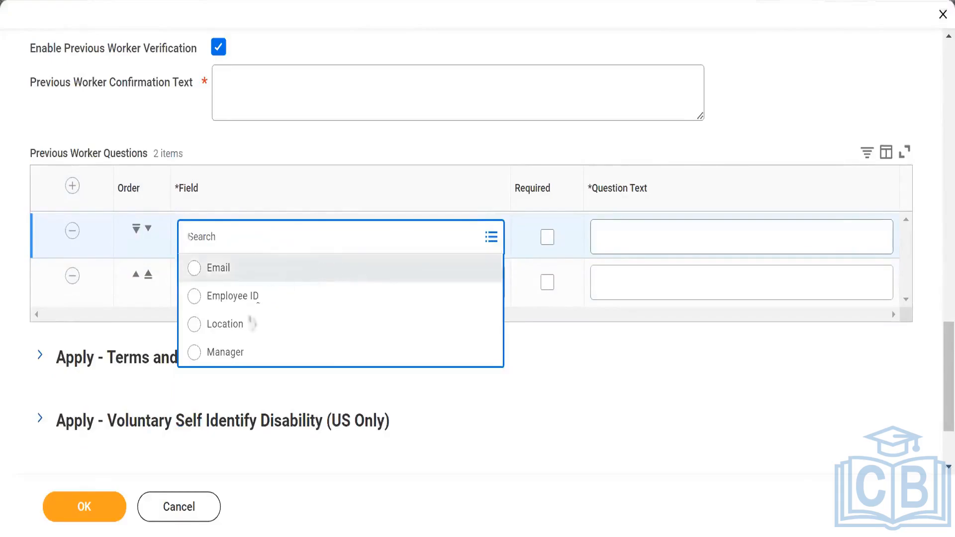
pyautogui.click(227, 354)
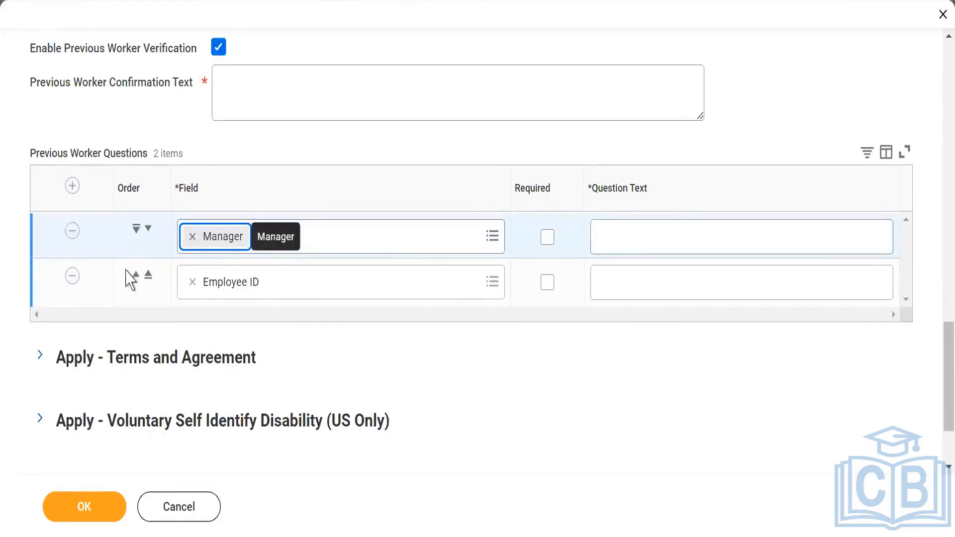
# - Expand Apply - Terms and Agreement and set the Provider to Workday
pyautogui.scroll(-2, 71, 287)
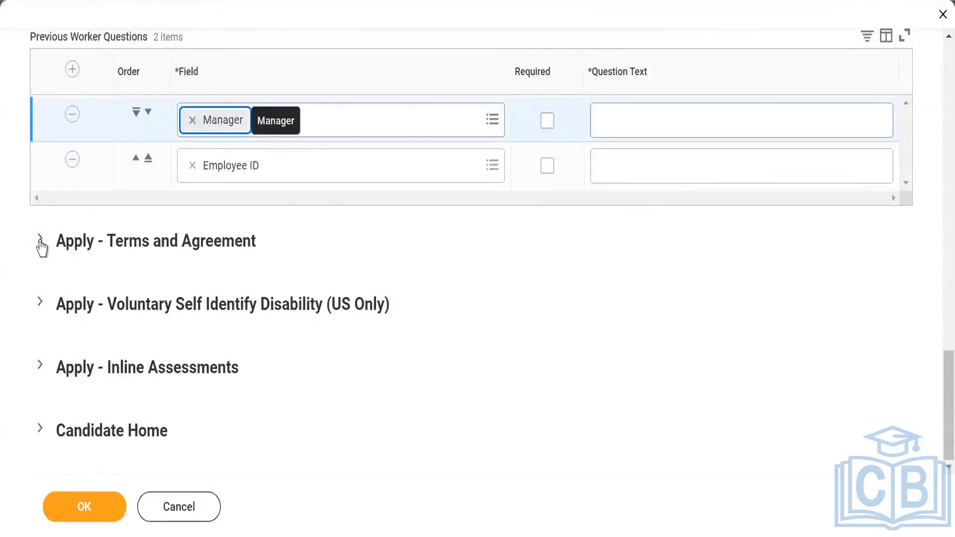
pyautogui.click(41, 242)
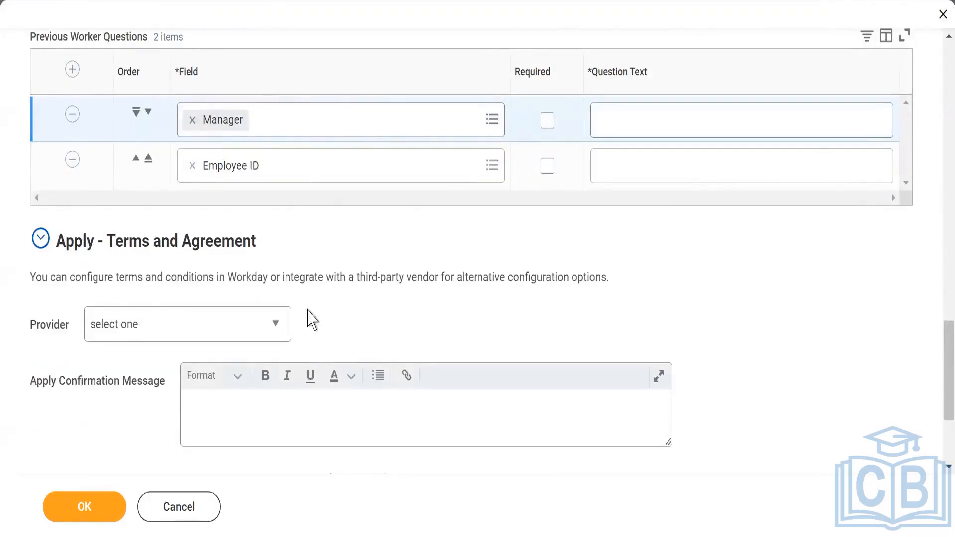
pyautogui.scroll(-2, 311, 320)
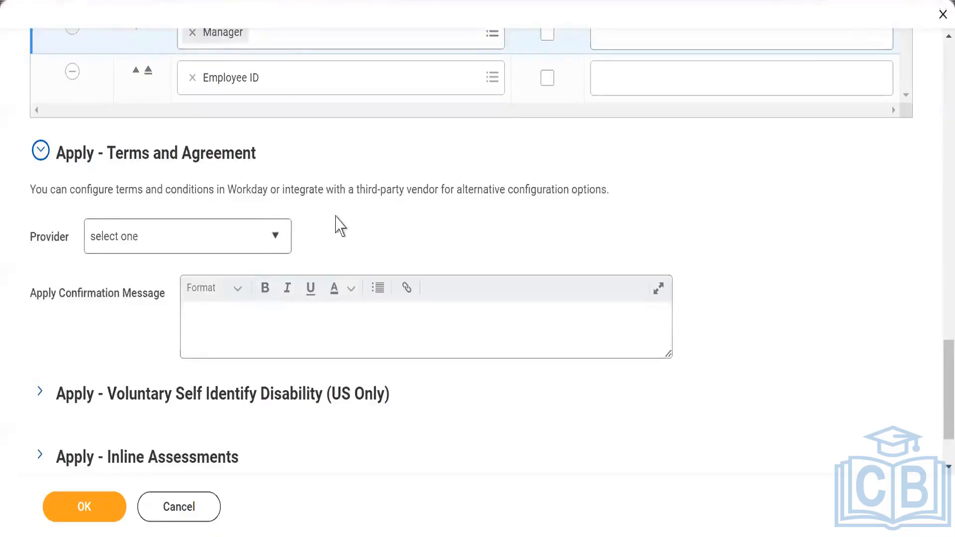
pyautogui.click(272, 240)
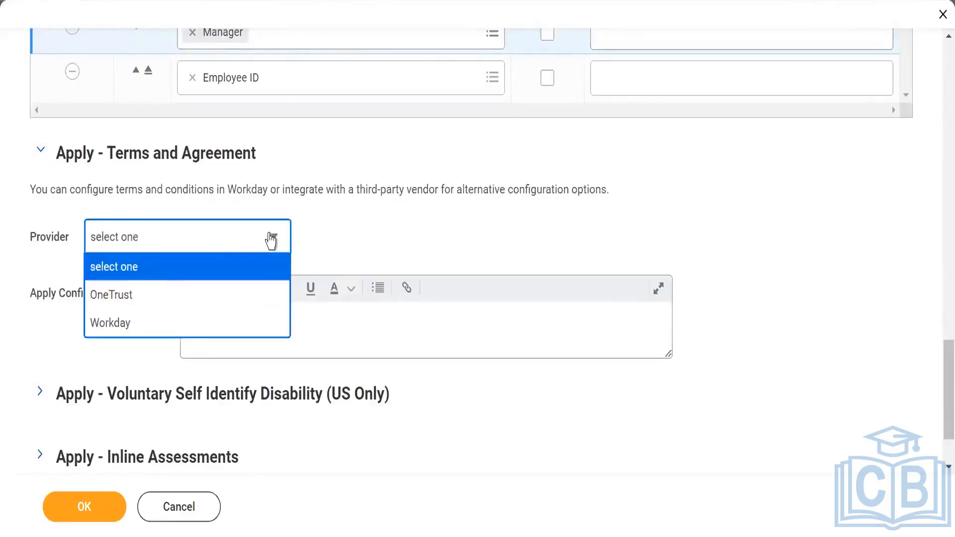
pyautogui.click(103, 330)
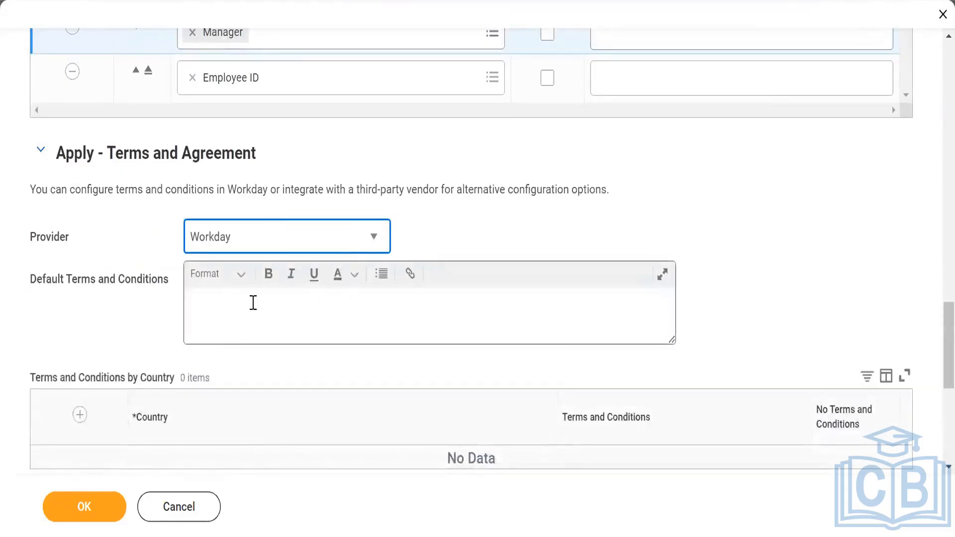
# - Add a Terms and Conditions by Country row for Albania and insert another empty country row
pyautogui.scroll(-2, 249, 311)
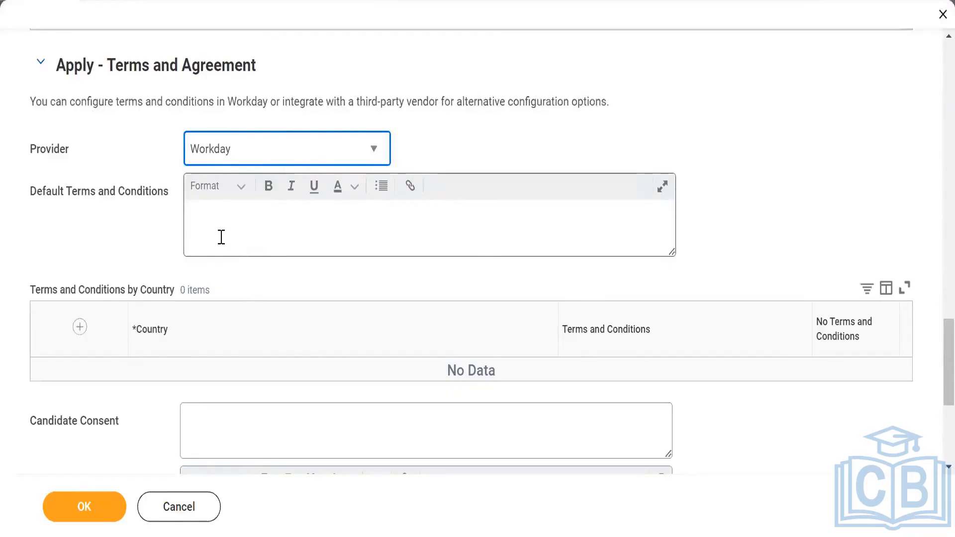
pyautogui.click(80, 327)
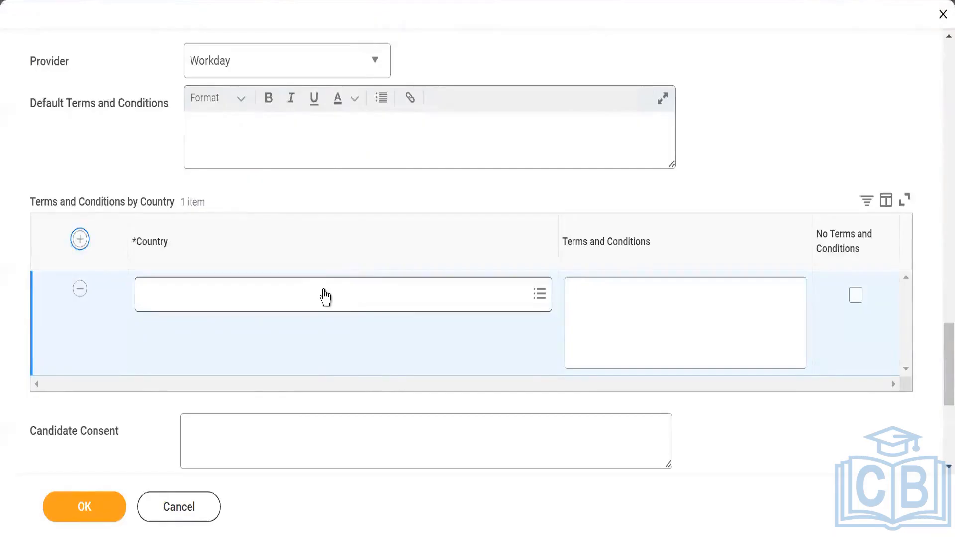
pyautogui.click(324, 290)
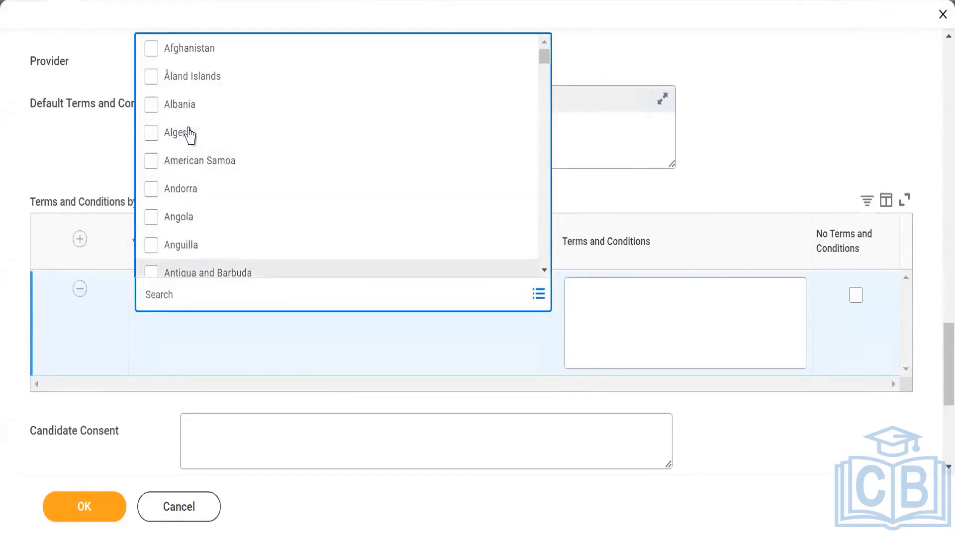
pyautogui.press('Return')
pyautogui.click(668, 322)
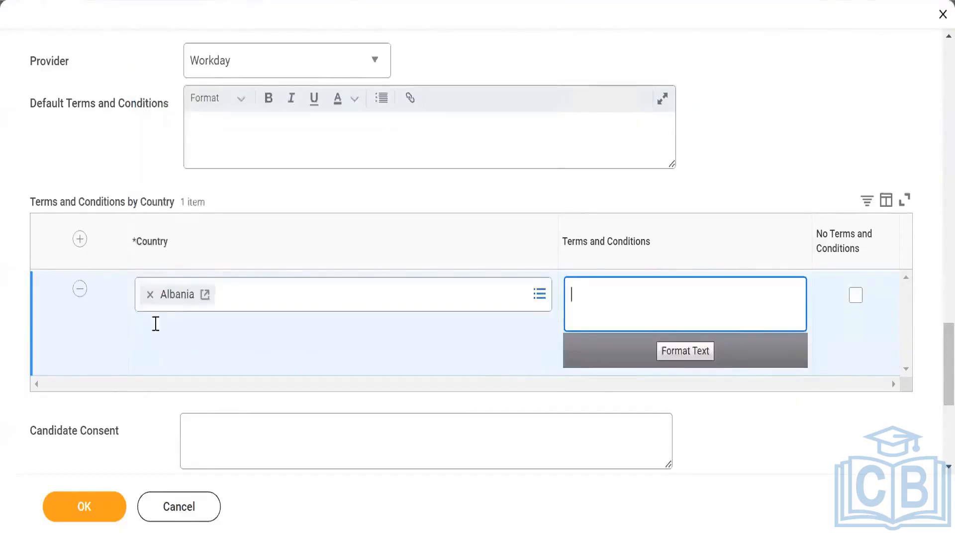
pyautogui.click(80, 240)
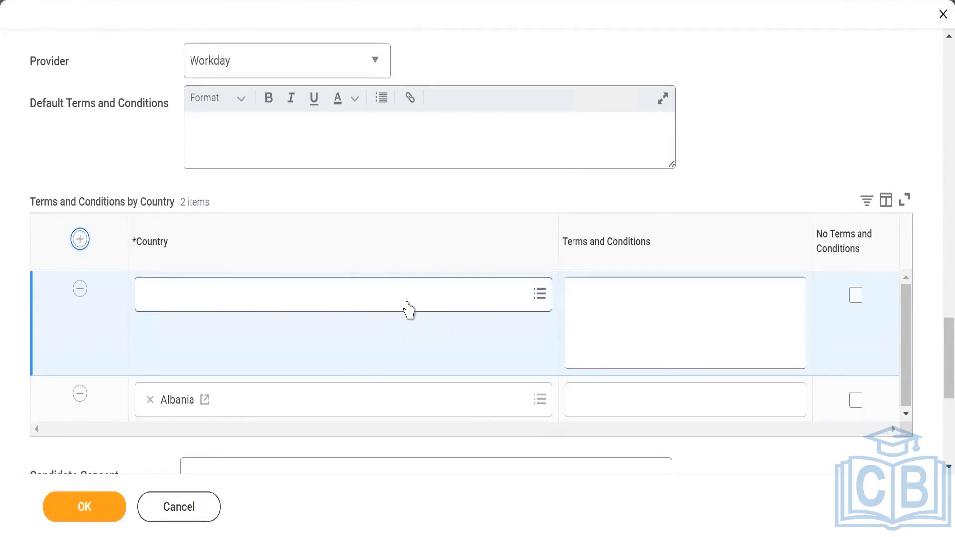
# - Expand Apply - Voluntary Self Identify Disability and check, then uncheck, Include Voluntary Self-Identification of Disability
pyautogui.scroll(-3, 278, 359)
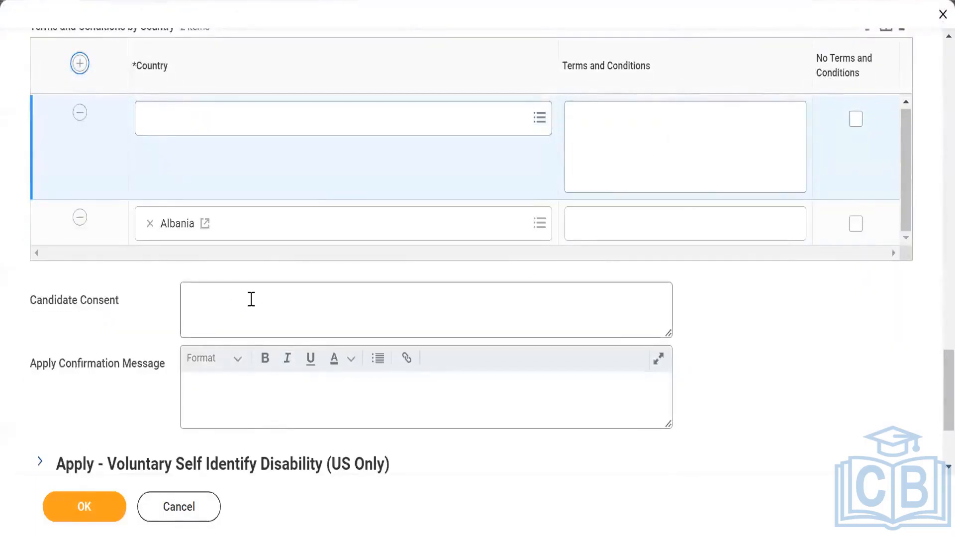
pyautogui.moveTo(251, 299)
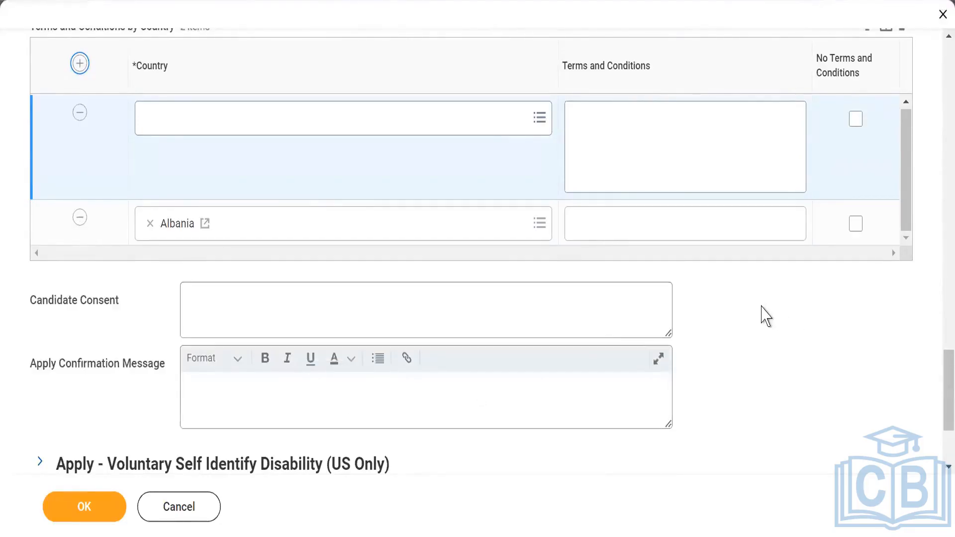
pyautogui.scroll(-2, 343, 334)
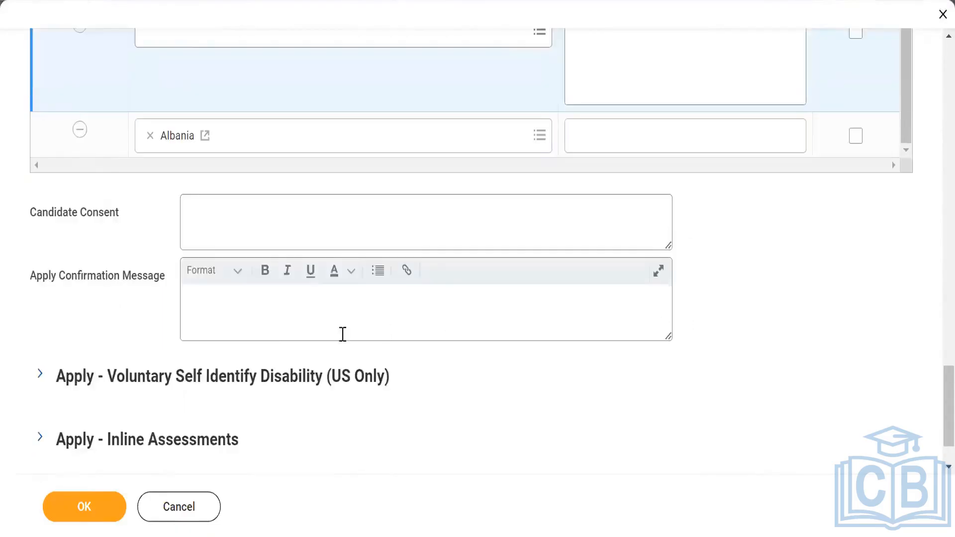
pyautogui.click(249, 315)
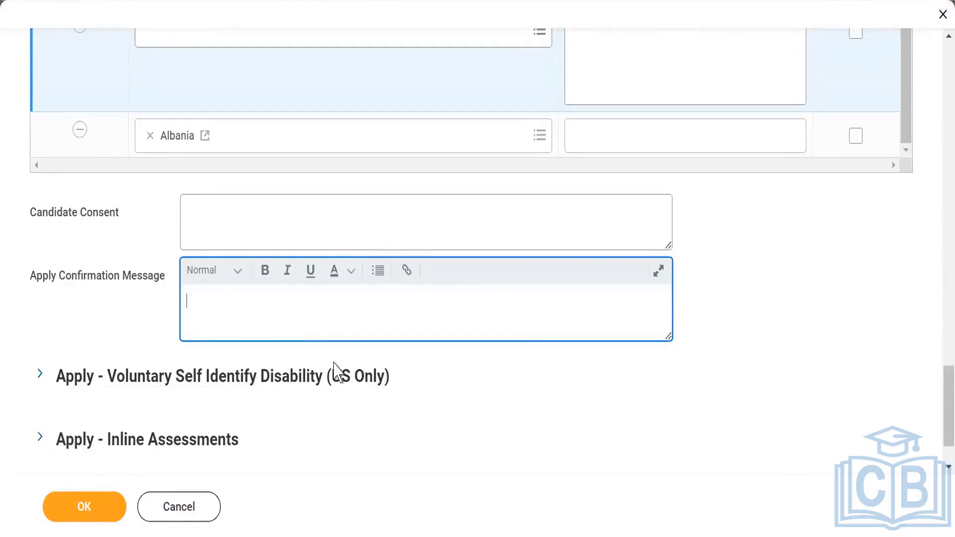
pyautogui.click(39, 378)
pyautogui.scroll(-2, 55, 275)
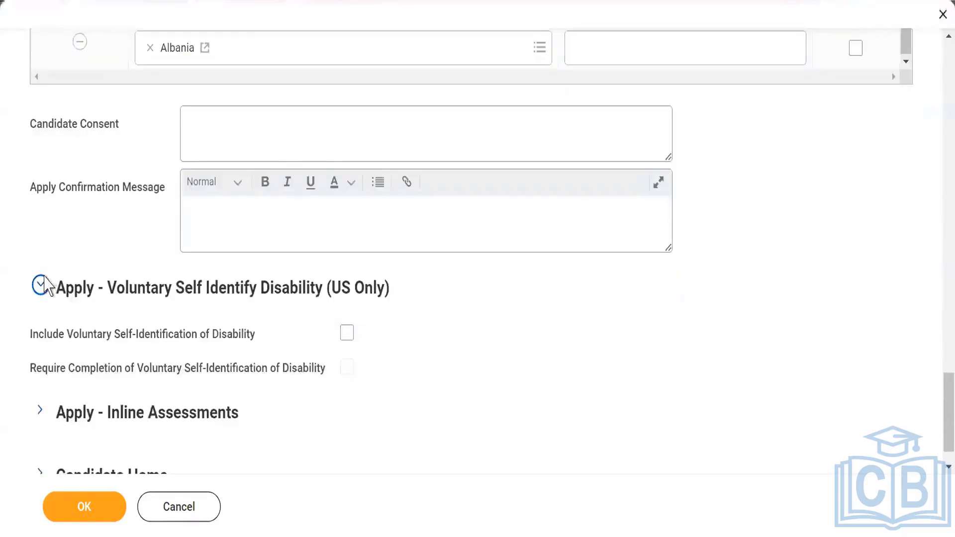
pyautogui.scroll(-1, 43, 282)
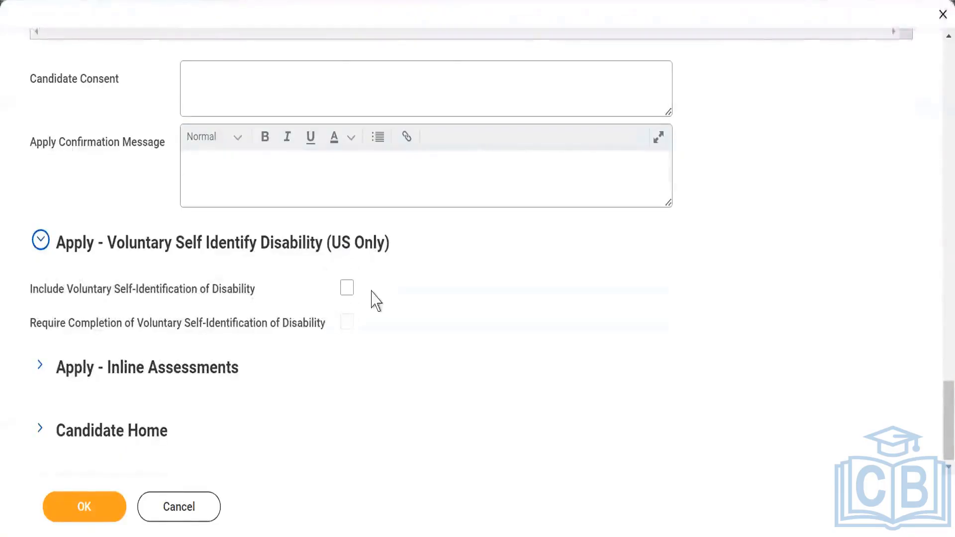
pyautogui.click(347, 289)
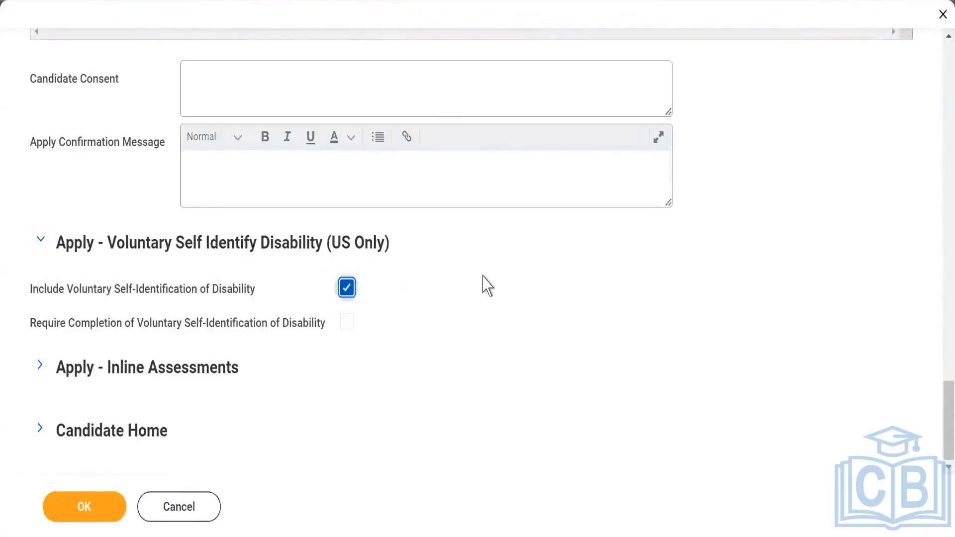
pyautogui.click(348, 290)
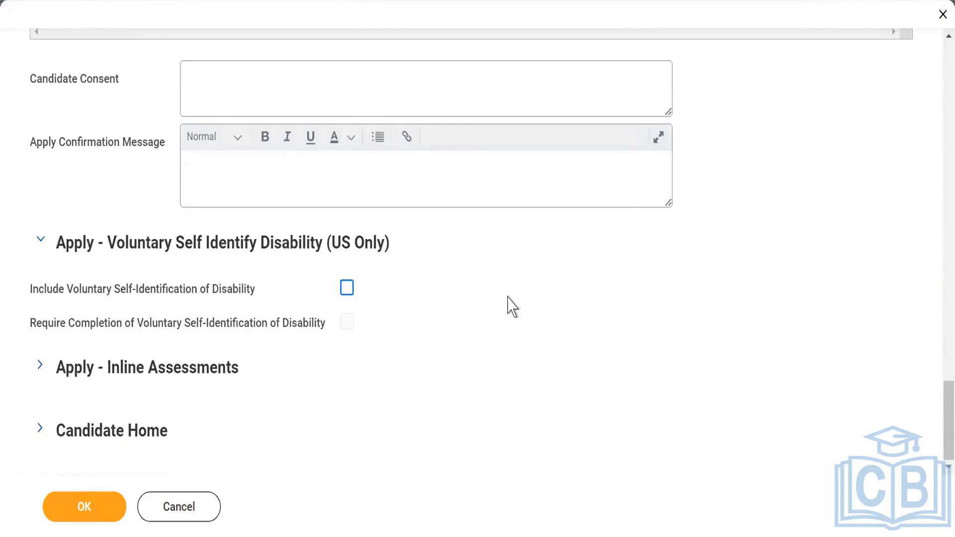
# - Expand the Apply - Inline Assessments and Candidate Home sections
pyautogui.click(39, 366)
pyautogui.scroll(-2, 429, 308)
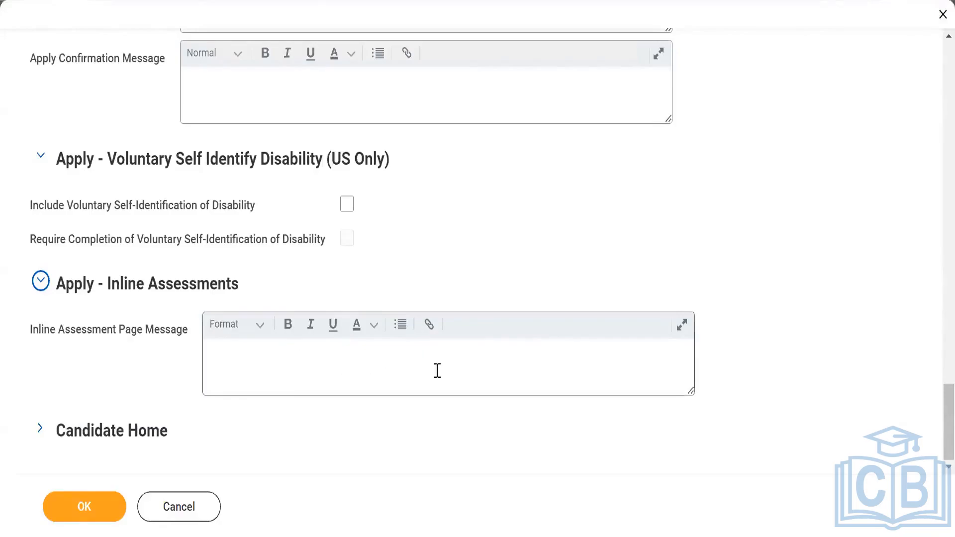
pyautogui.click(40, 430)
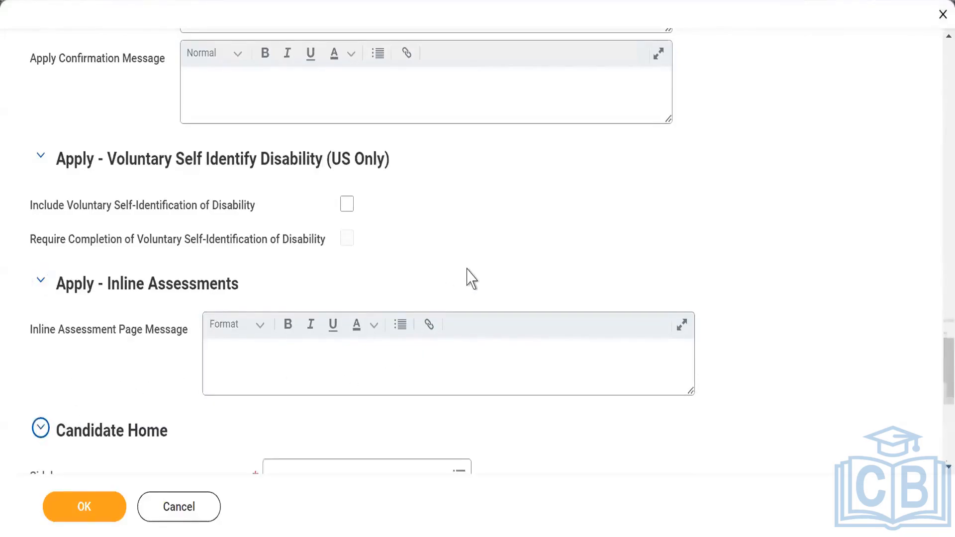
pyautogui.scroll(-3, 467, 277)
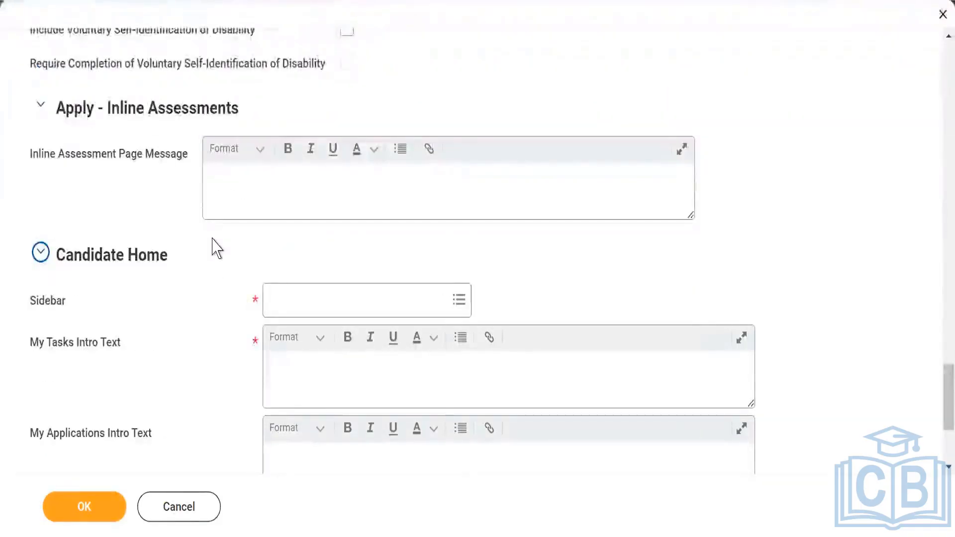
pyautogui.scroll(-2, 217, 247)
pyautogui.scroll(-2, 217, 248)
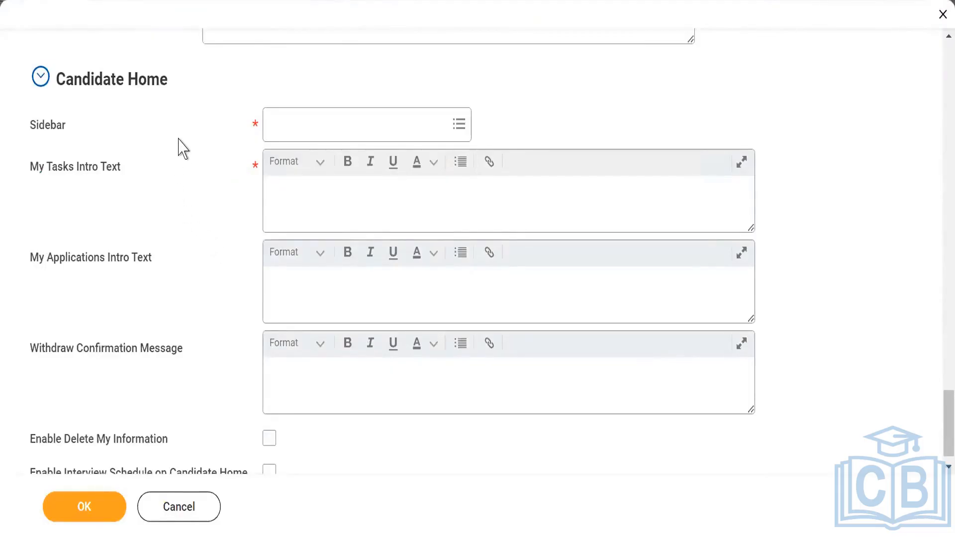
# - Set the Candidate Home Sidebar to Skiims_External Career
pyautogui.click(452, 132)
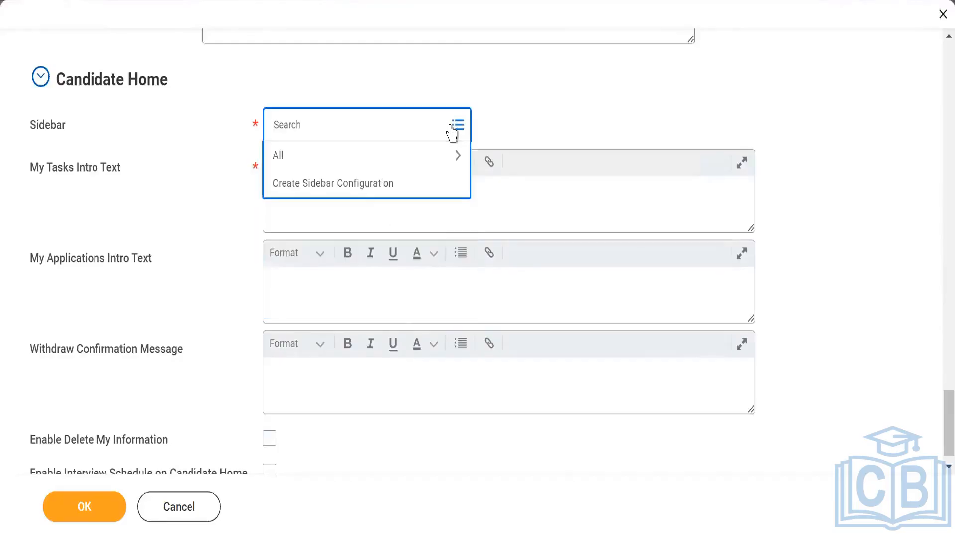
pyautogui.click(351, 157)
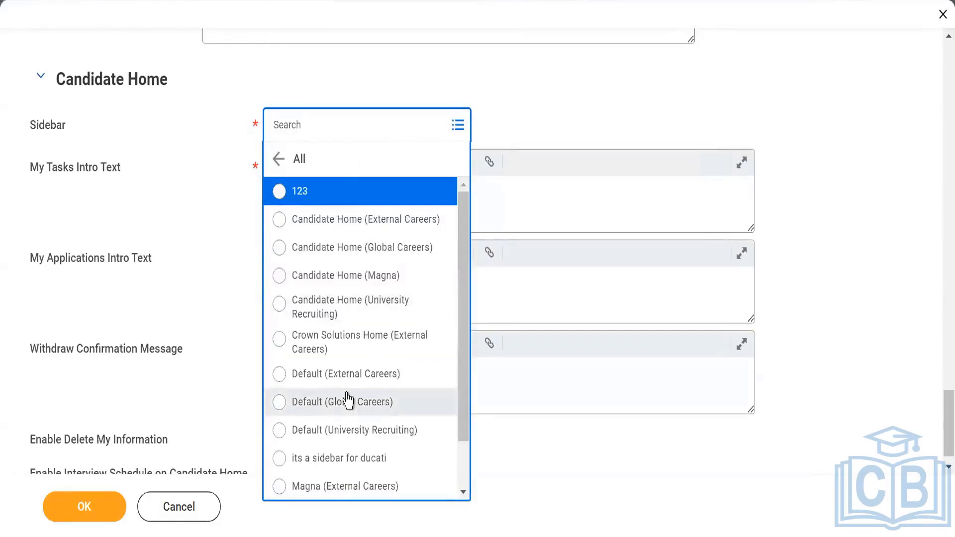
pyautogui.scroll(-2, 346, 401)
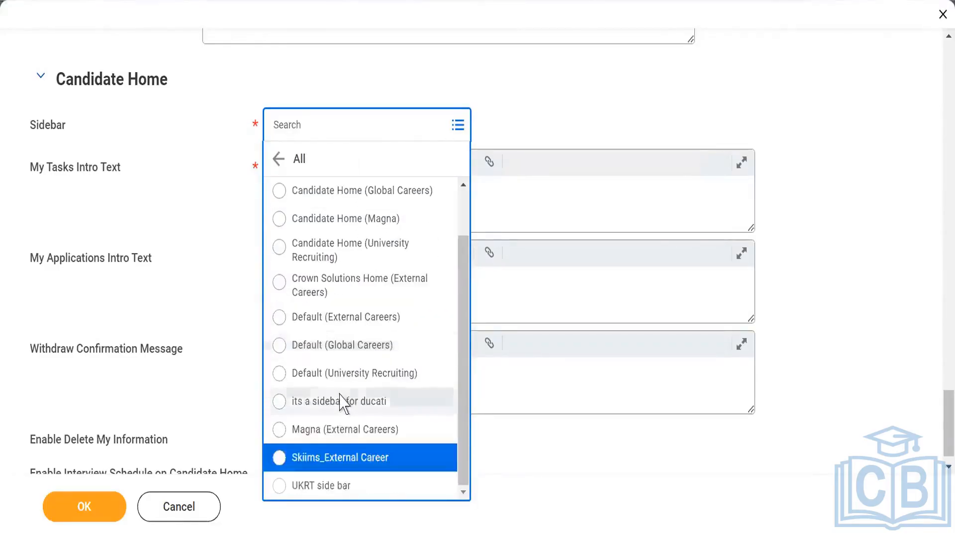
pyautogui.click(320, 459)
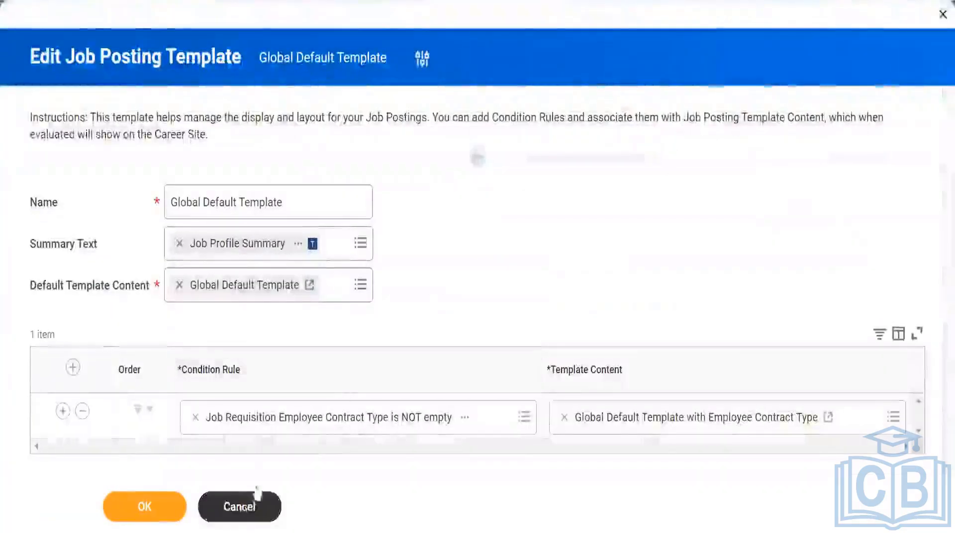
# - Leave the career site configuration and return to the Workday home page
pyautogui.click(254, 498)
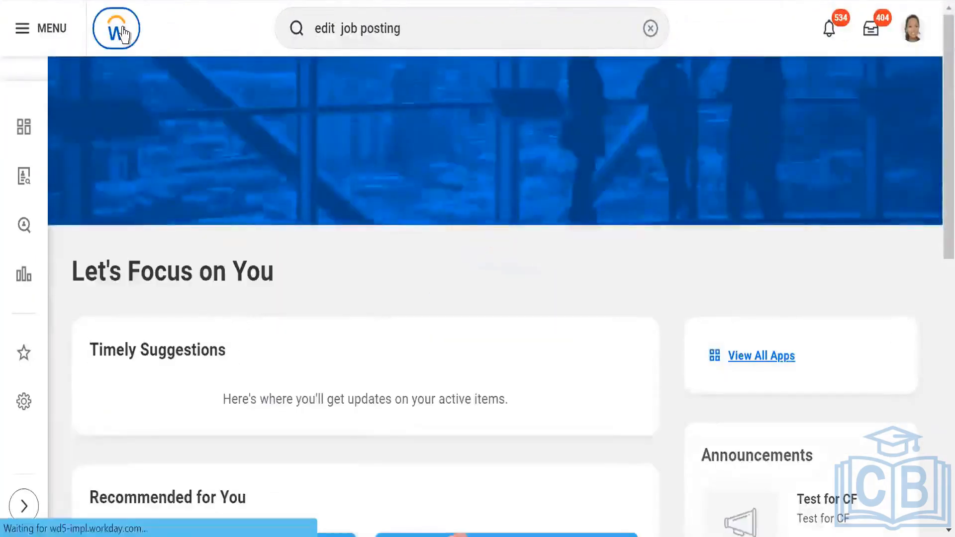
pyautogui.click(123, 34)
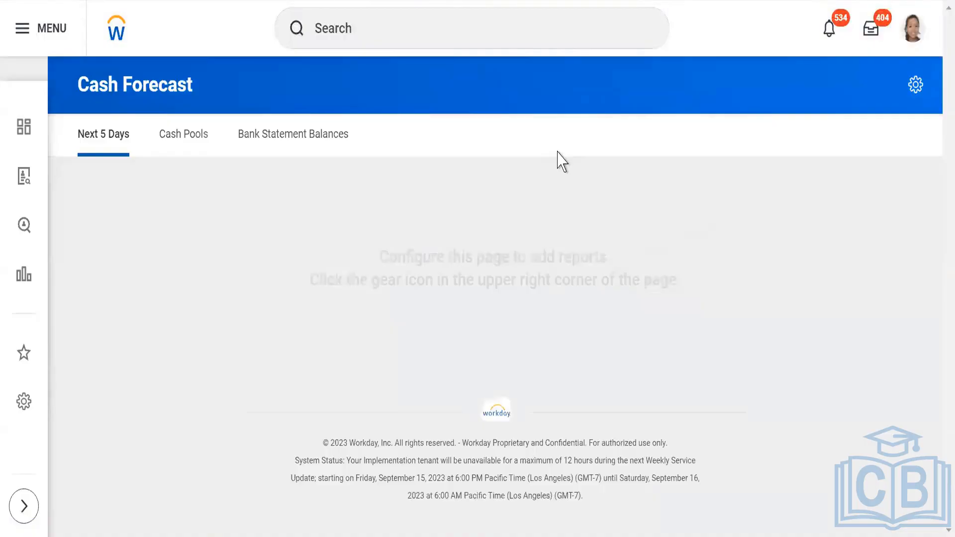
# - Search for and open the Edit Sidebar Configuration task
pyautogui.click(358, 29)
pyautogui.write('e')
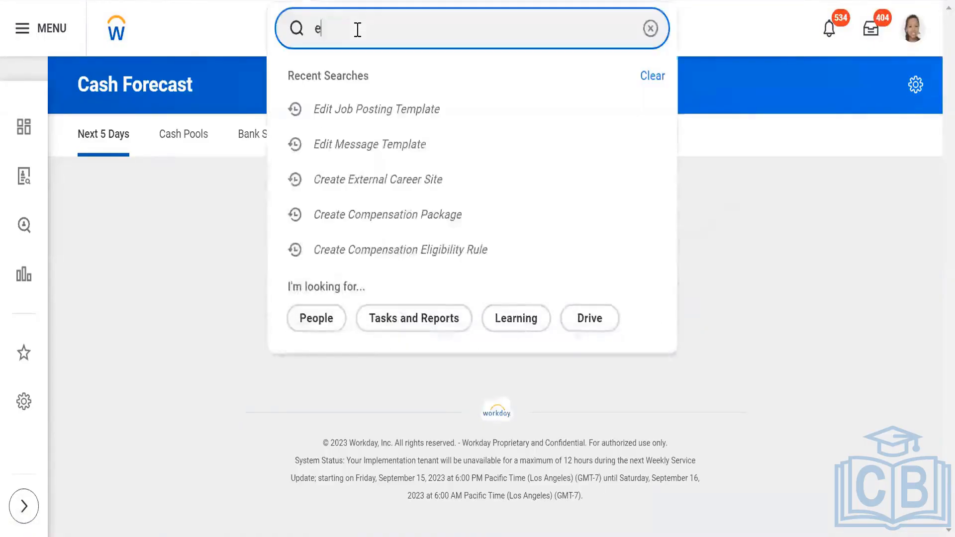
pyautogui.write('dit si')
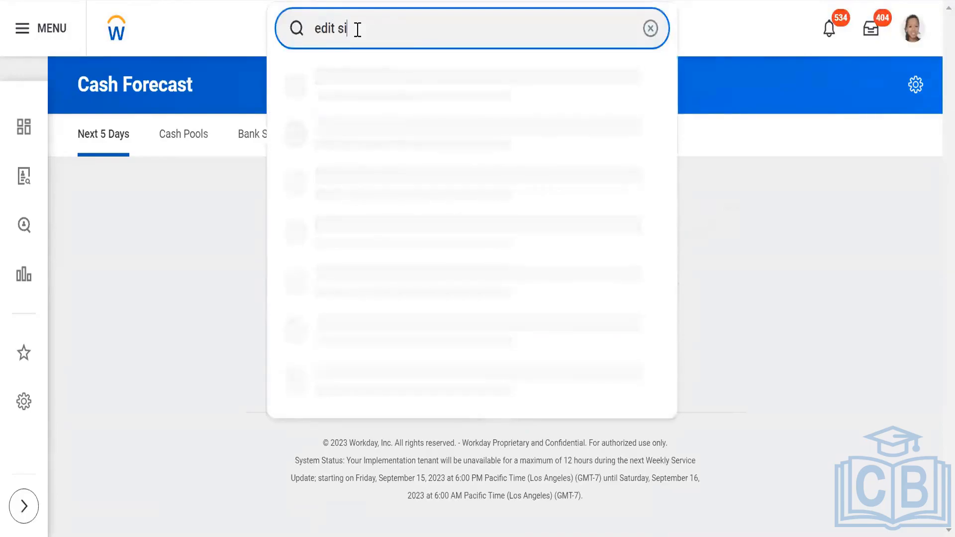
pyautogui.write('de bar')
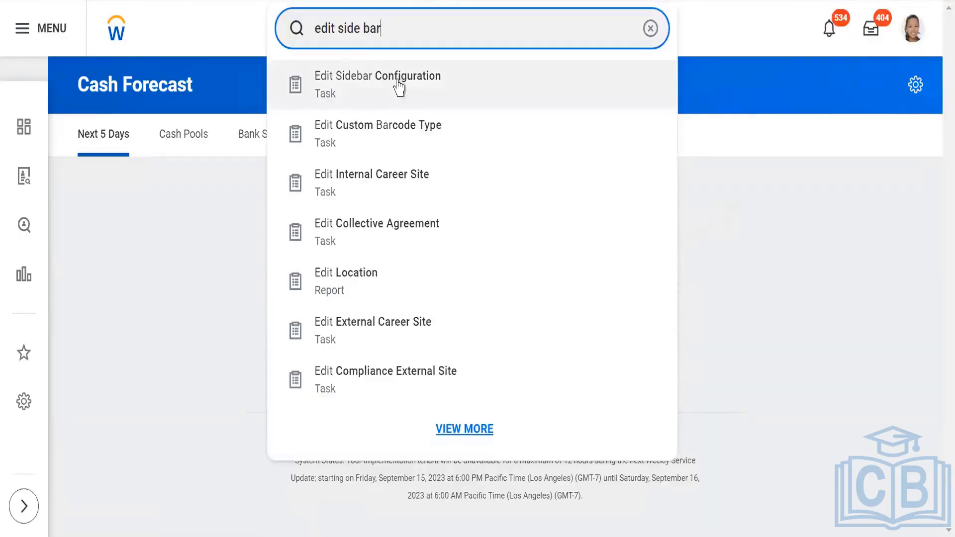
pyautogui.click(398, 85)
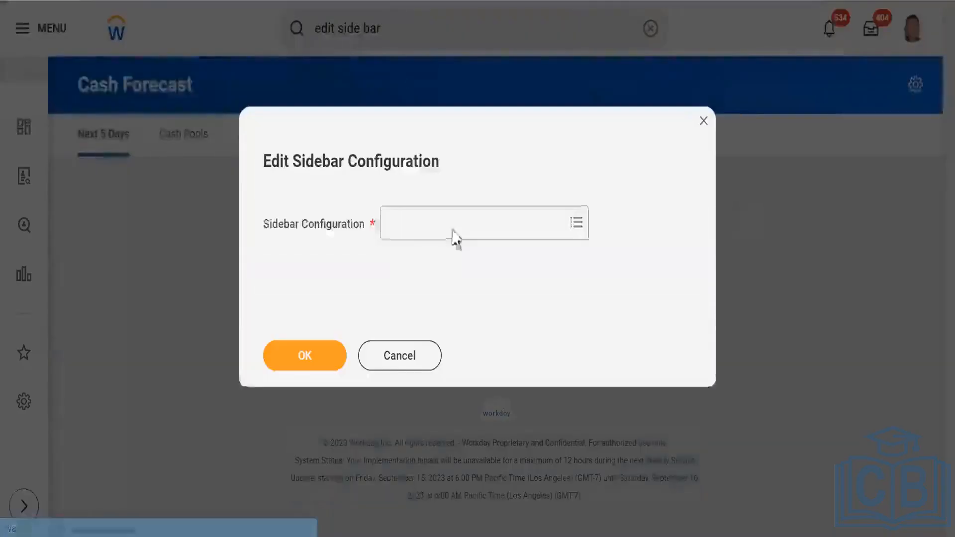
# - Choose the Skiims_External Career sidebar configuration to edit and confirm
pyautogui.click(468, 227)
pyautogui.click(468, 227)
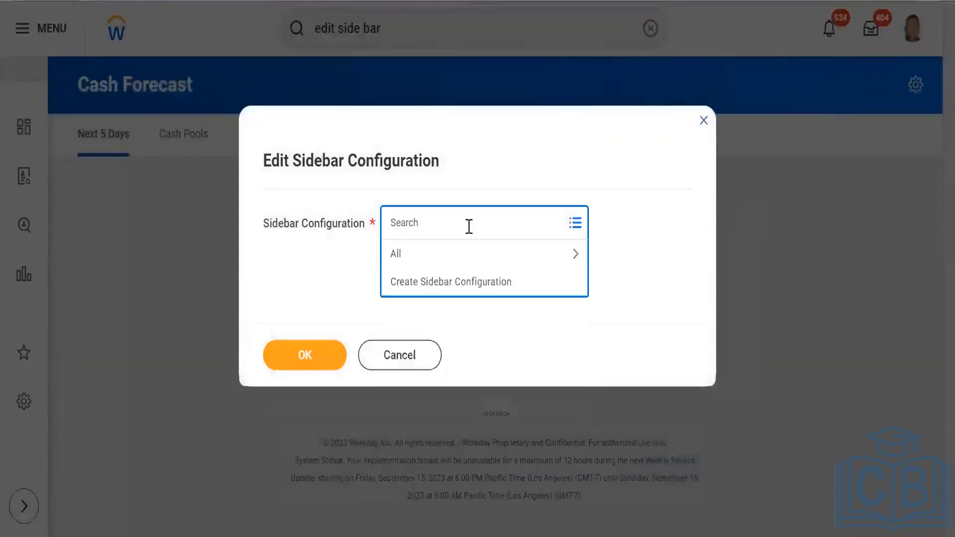
pyautogui.click(463, 263)
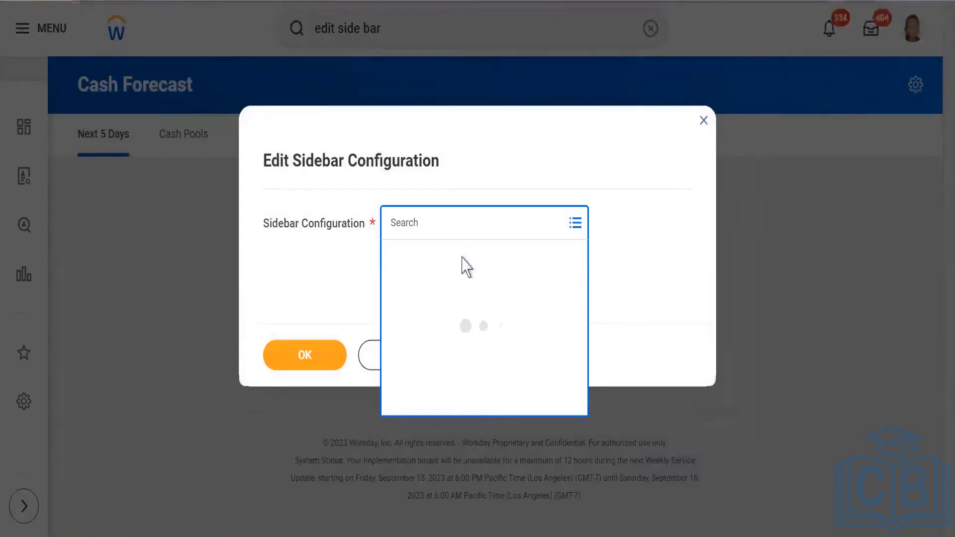
pyautogui.click(435, 217)
pyautogui.write('skiim')
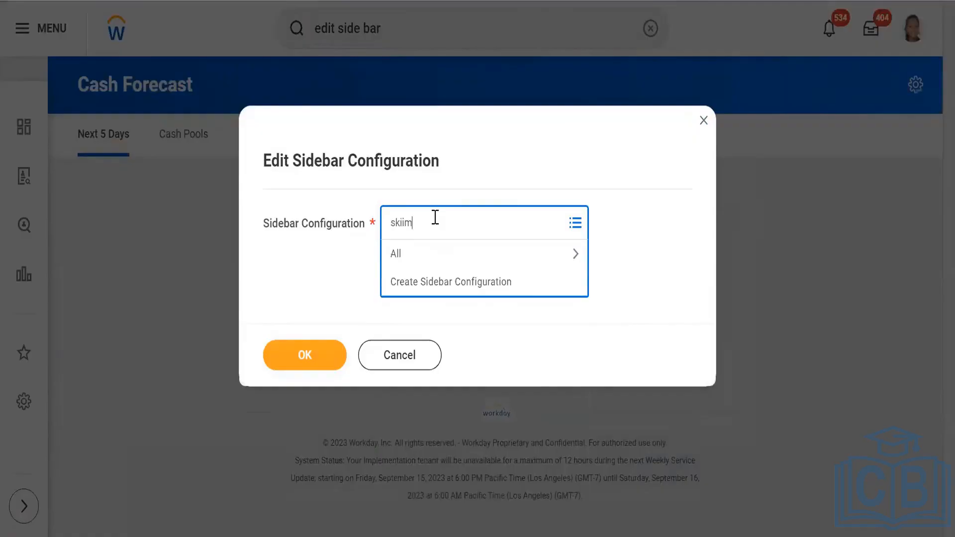
pyautogui.write('s')
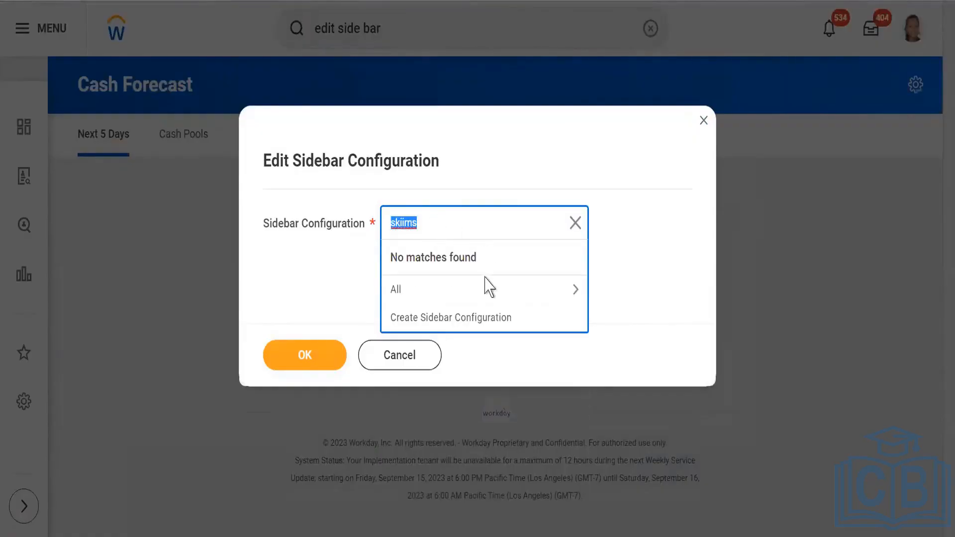
pyautogui.click(487, 291)
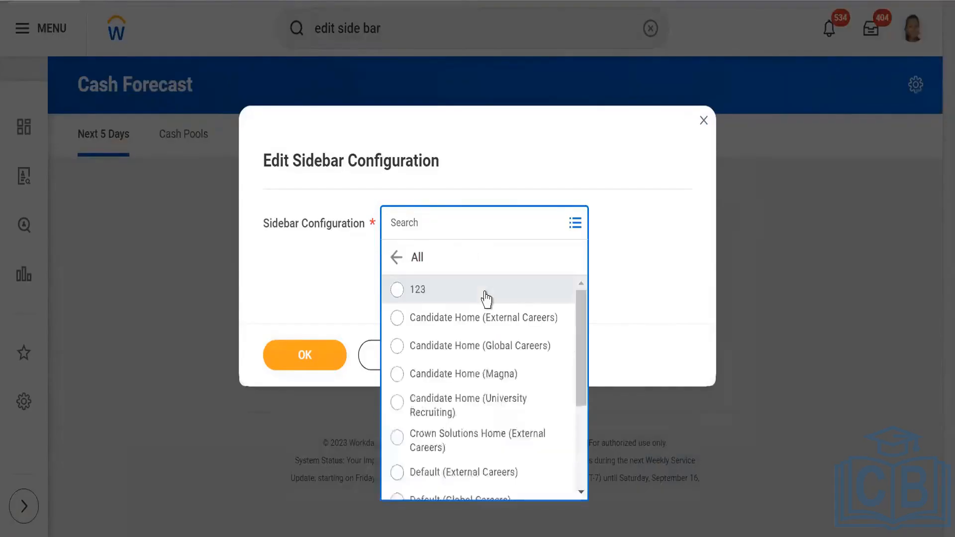
pyautogui.scroll(-3, 485, 398)
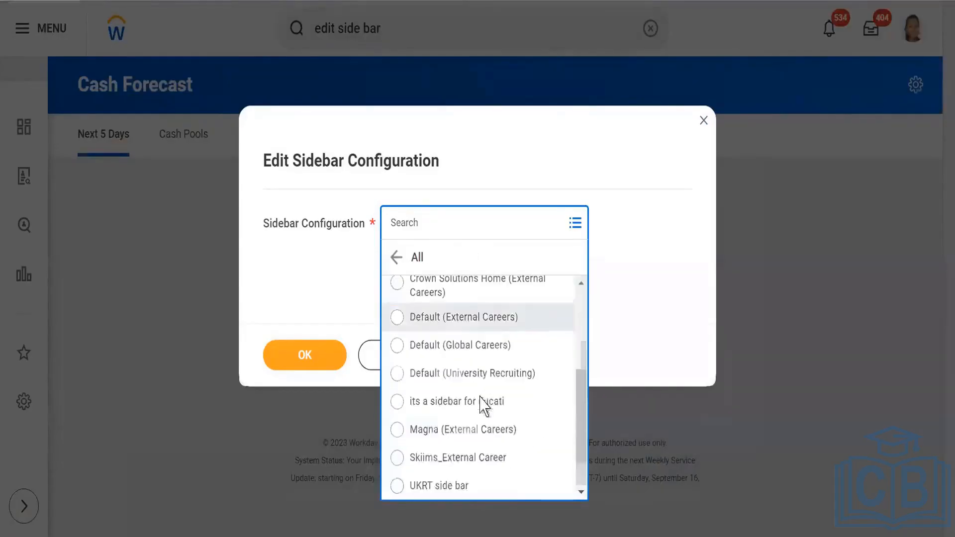
pyautogui.click(443, 458)
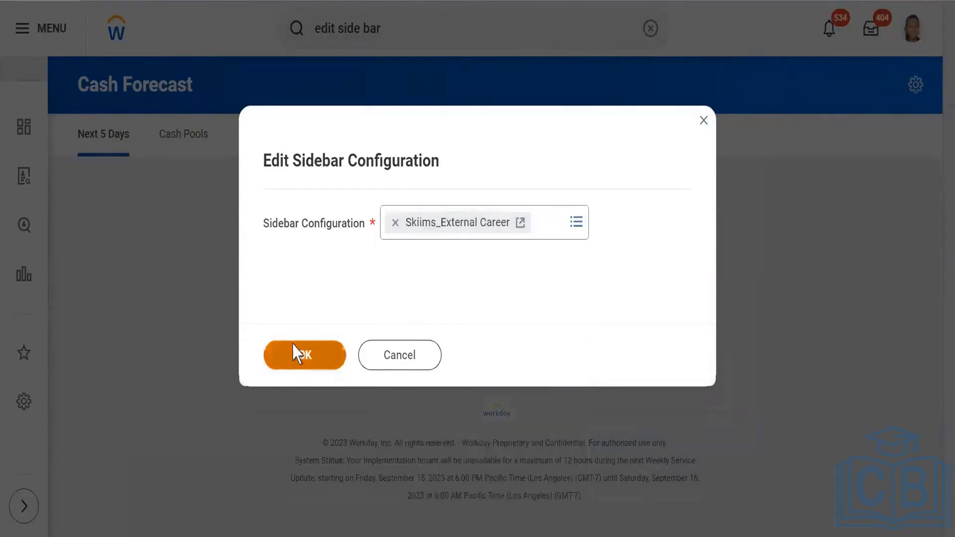
pyautogui.click(298, 354)
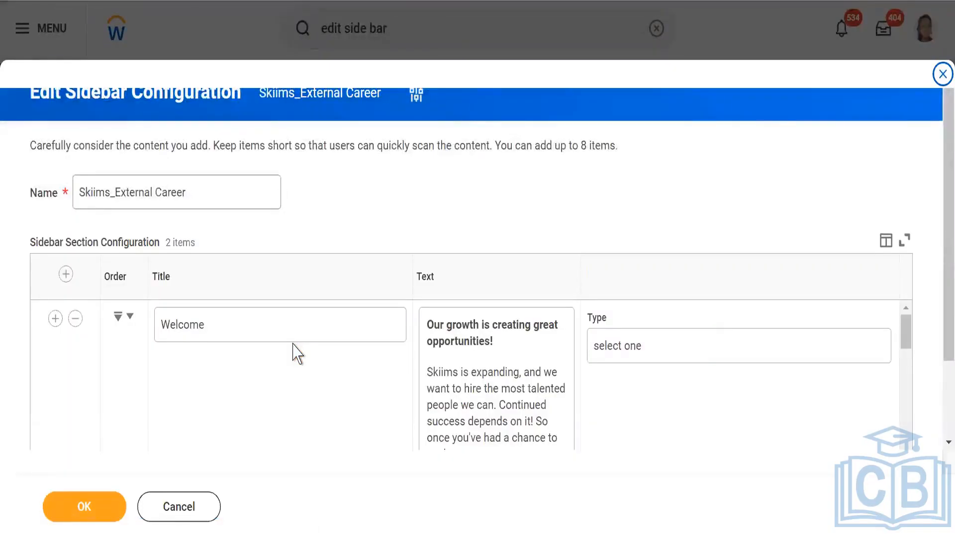
# - Review the Welcome and About sidebar sections, including their text and logo image
pyautogui.scroll(-2, 417, 219)
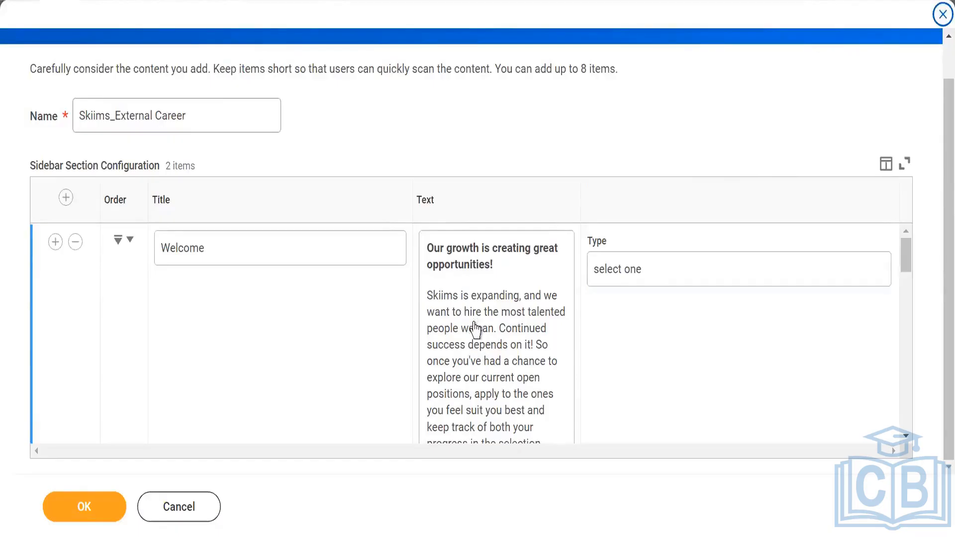
pyautogui.scroll(-3, 476, 329)
pyautogui.scroll(-2, 318, 378)
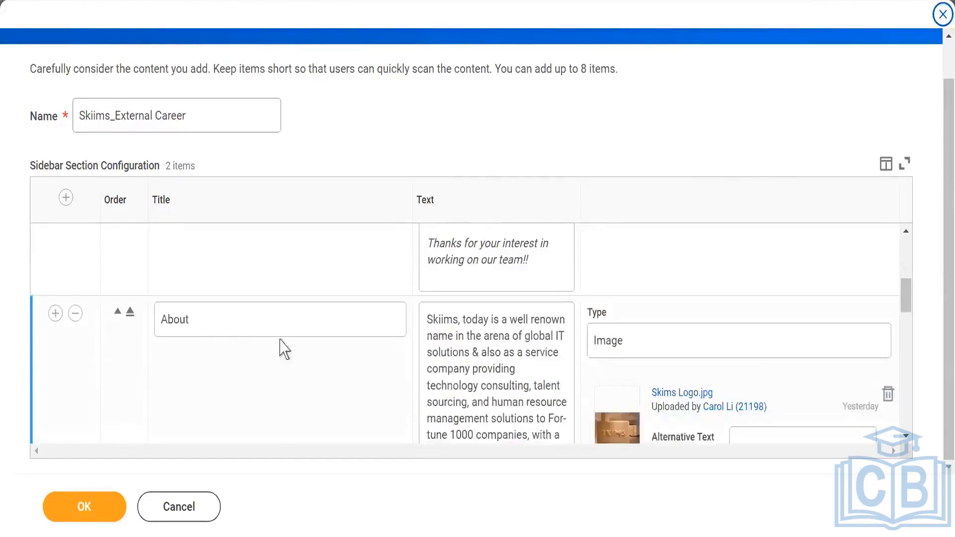
pyautogui.scroll(-2, 476, 363)
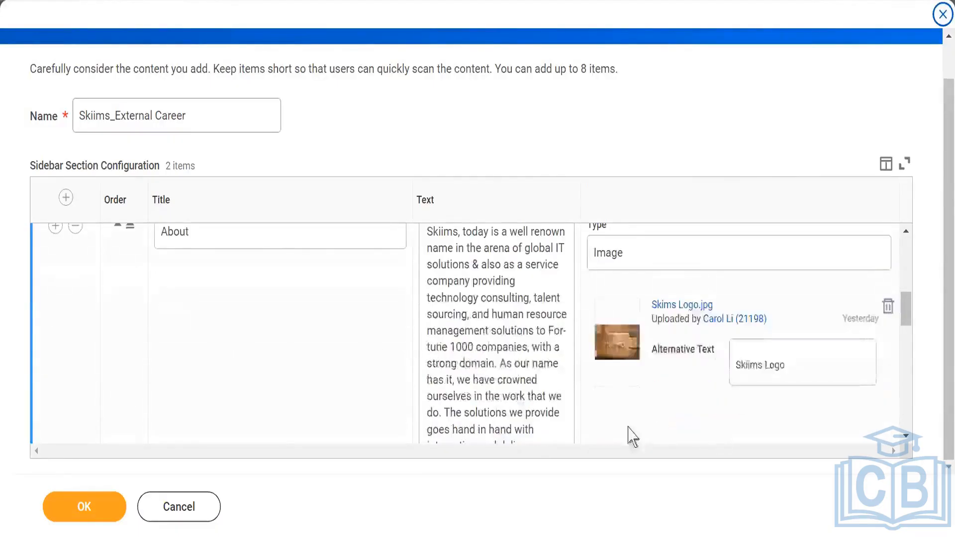
pyautogui.scroll(-4, 605, 448)
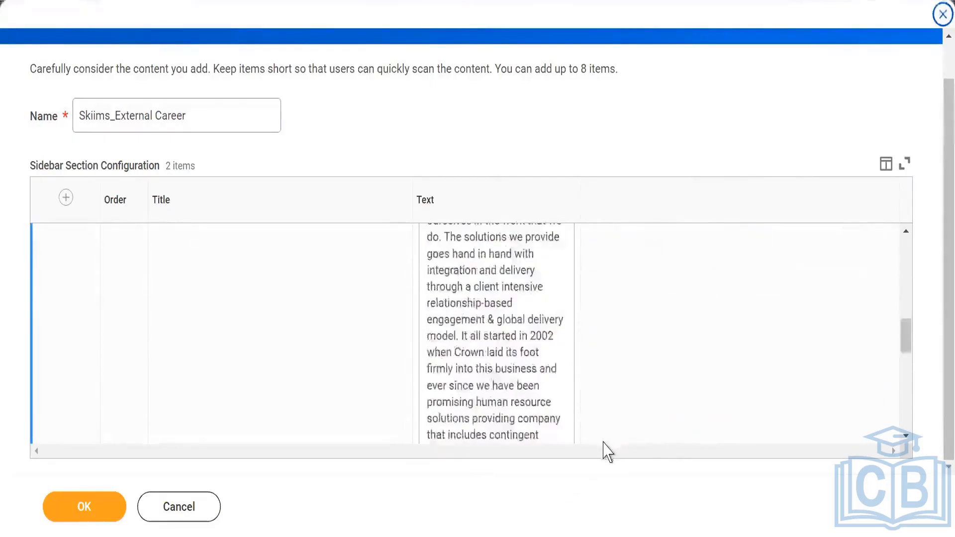
pyautogui.scroll(-10, 589, 423)
pyautogui.scroll(6, 468, 357)
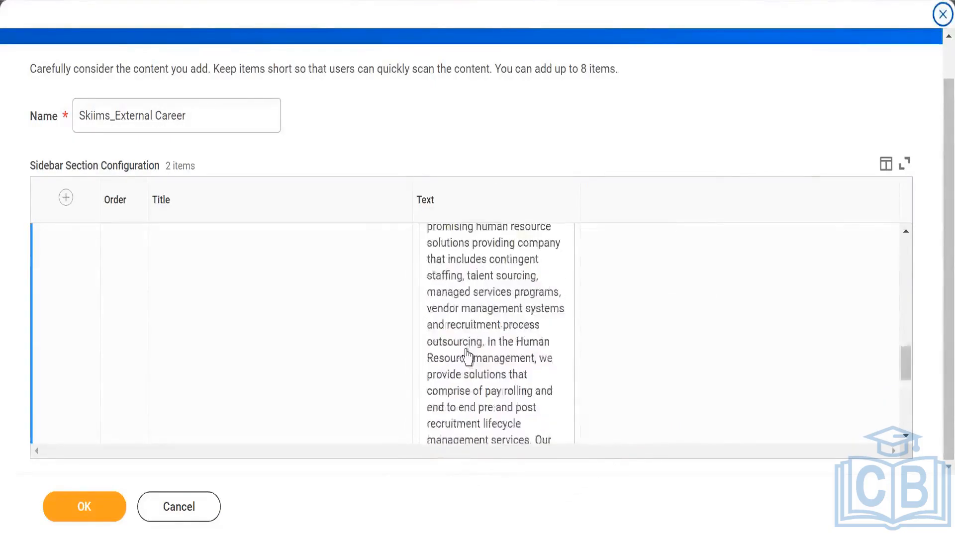
pyautogui.scroll(6, 467, 357)
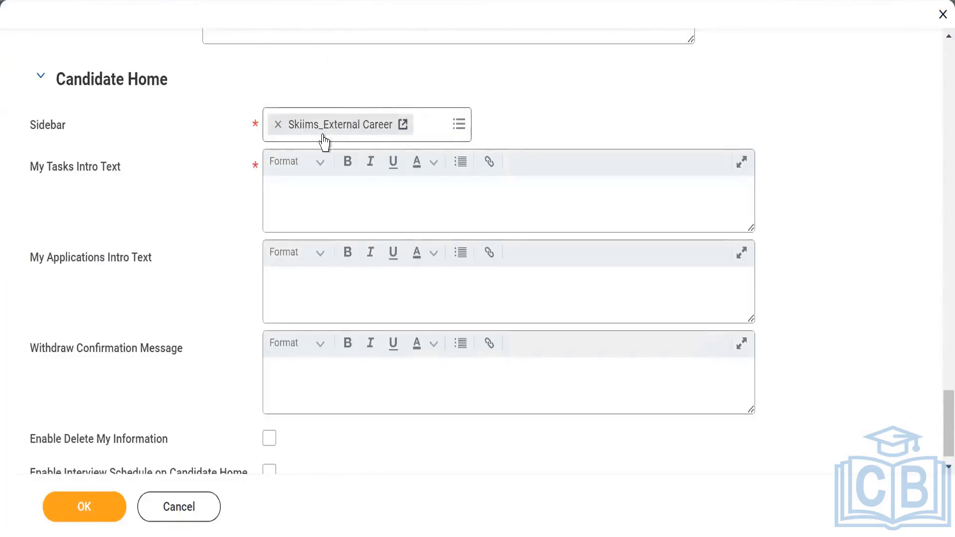
# - Enter the Candidate Home My Tasks Intro Text as "please complete the blow task which are pending"
pyautogui.click(308, 201)
pyautogui.click(307, 196)
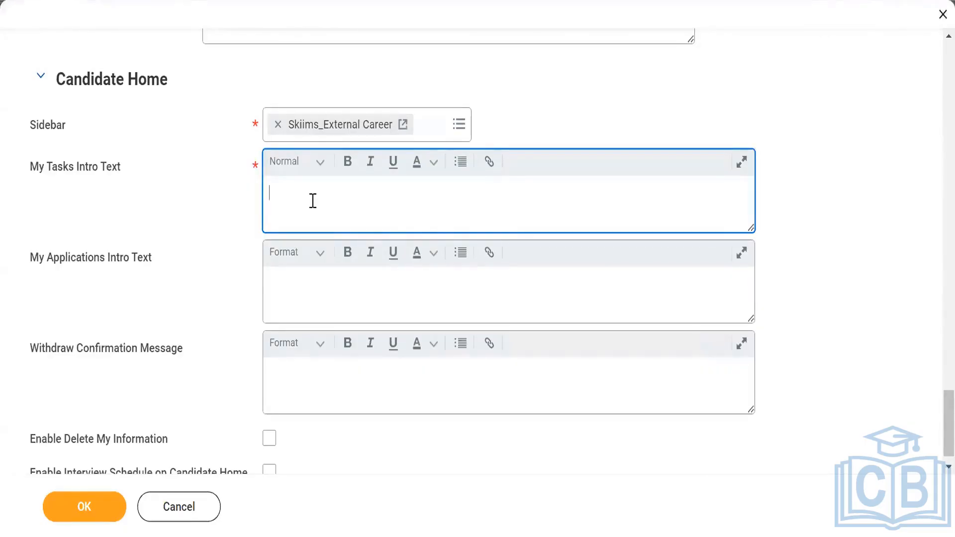
pyautogui.write('please complete the bl')
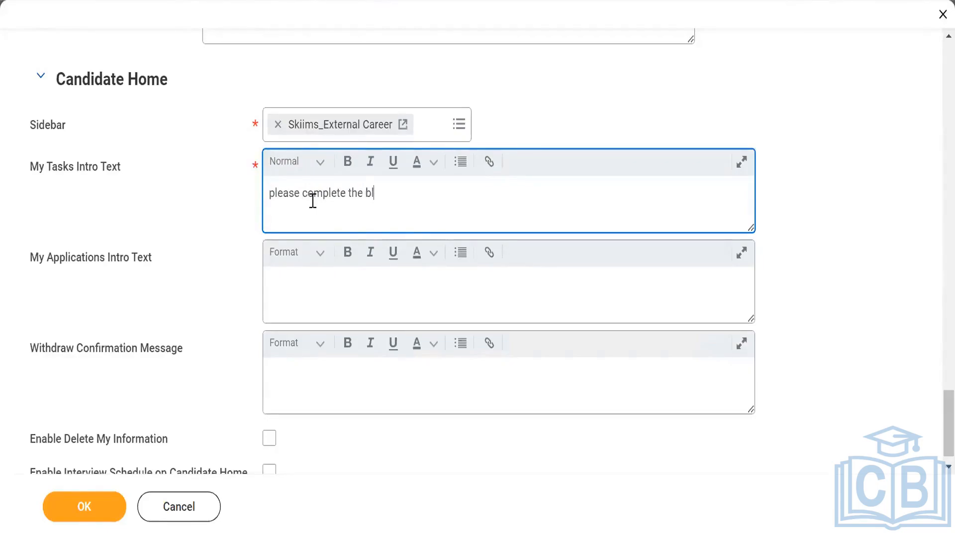
pyautogui.write('ow task')
pyautogui.write('which are ')
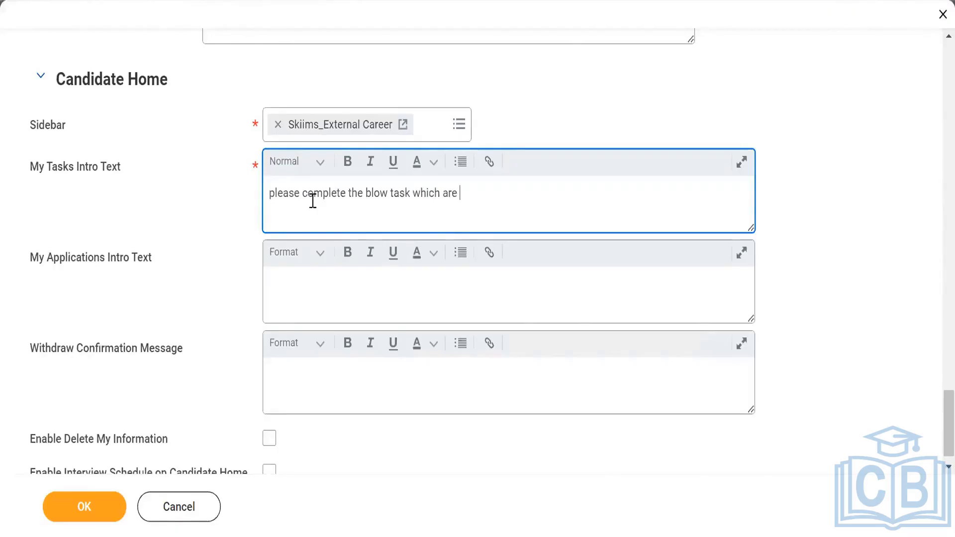
pyautogui.write('pending')
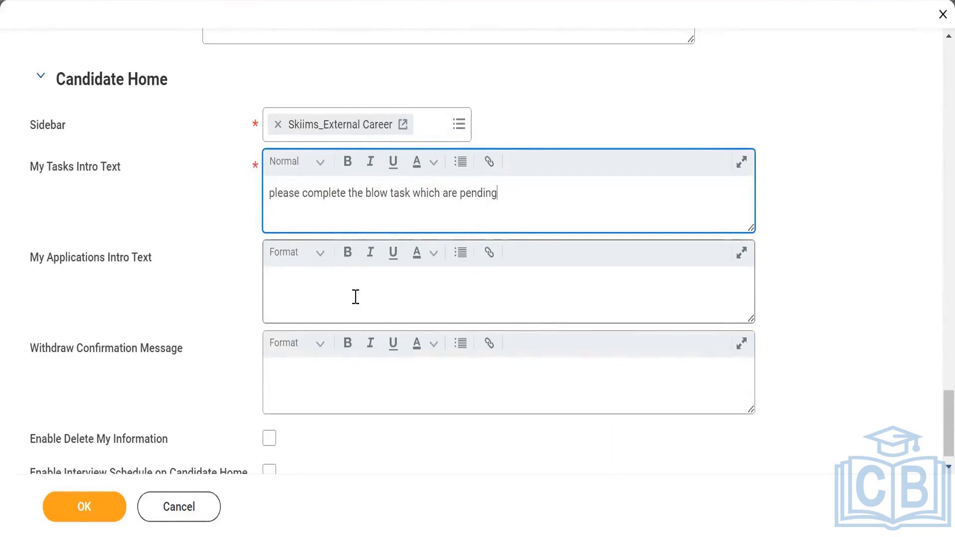
# - Start filling in the Candidate Home Withdraw Confirmation Message
pyautogui.click(365, 296)
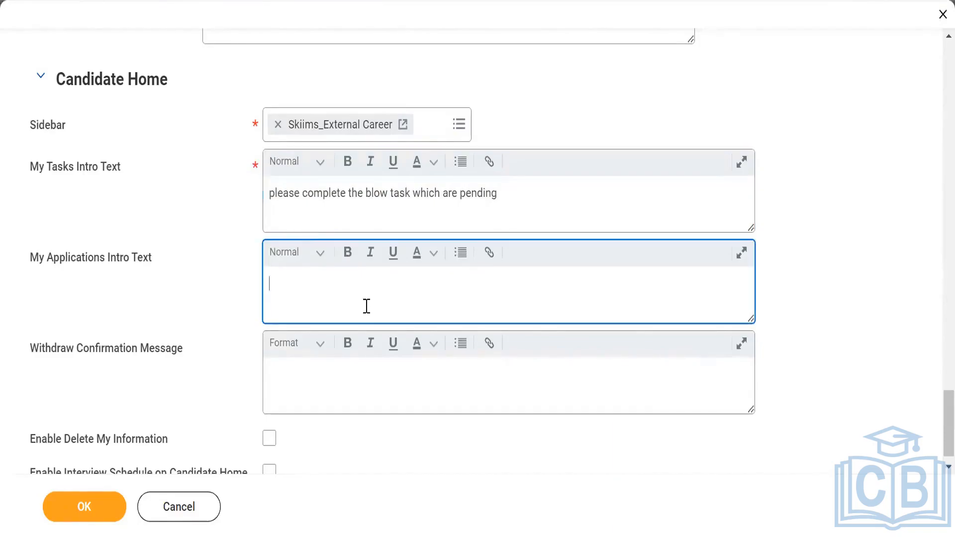
pyautogui.scroll(-1, 348, 370)
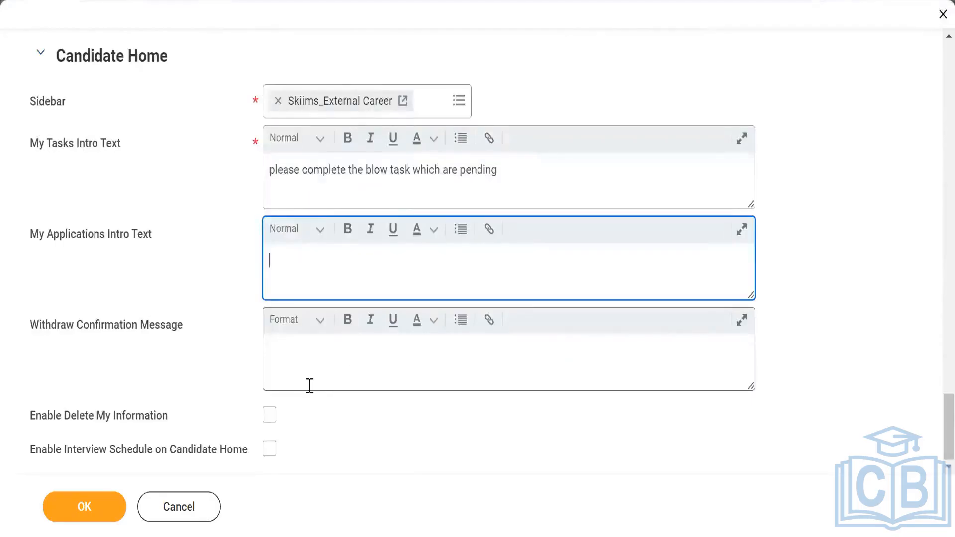
pyautogui.click(386, 355)
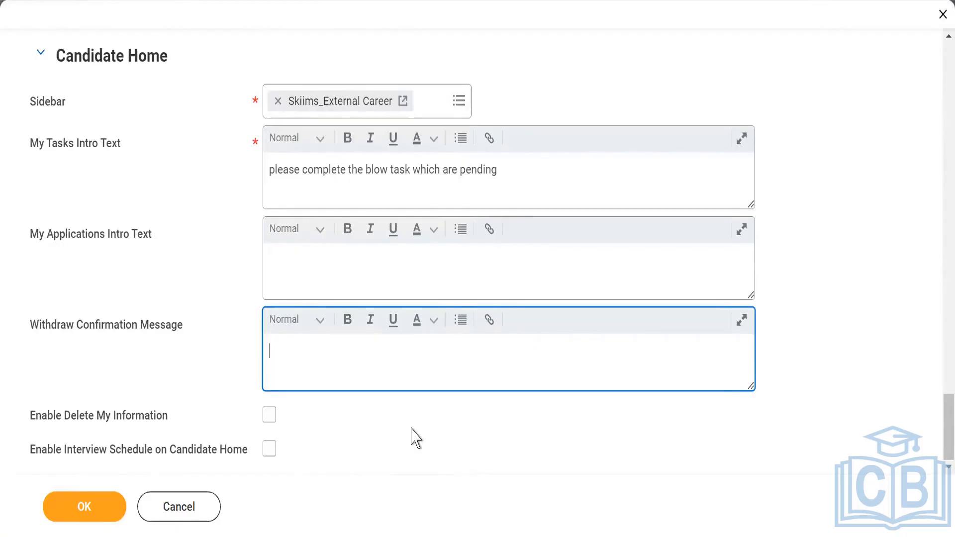
# - Enable Interview Schedule on Candidate Home
pyautogui.click(279, 447)
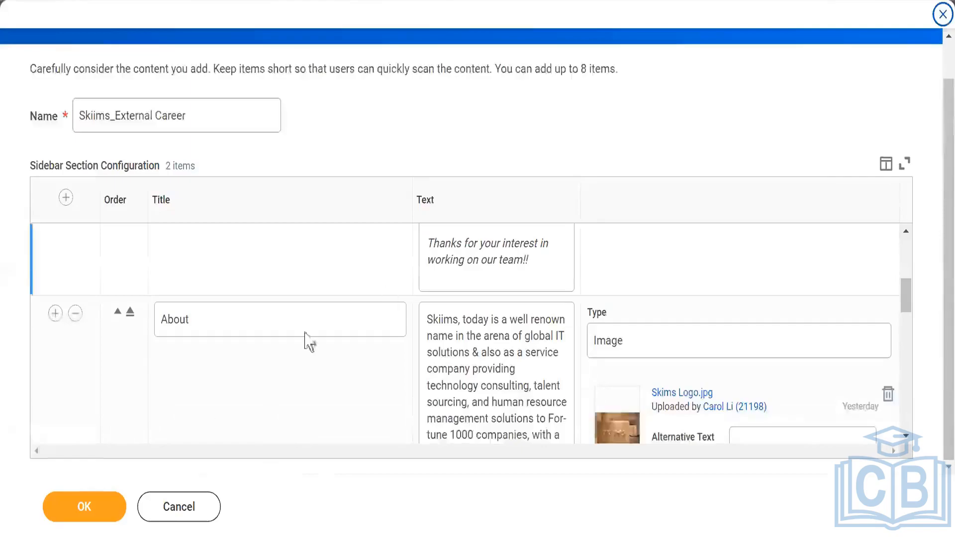
pyautogui.scroll(5, 305, 341)
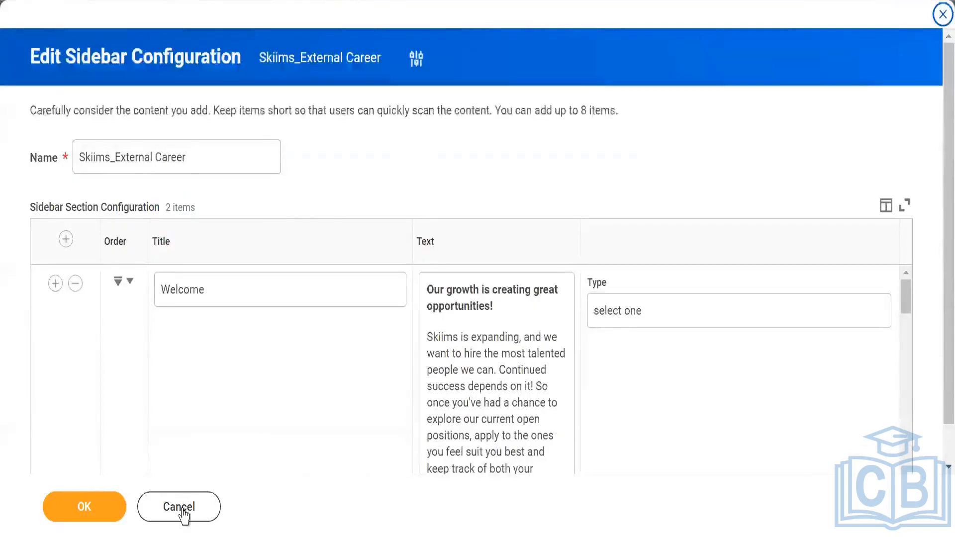
pyautogui.click(182, 512)
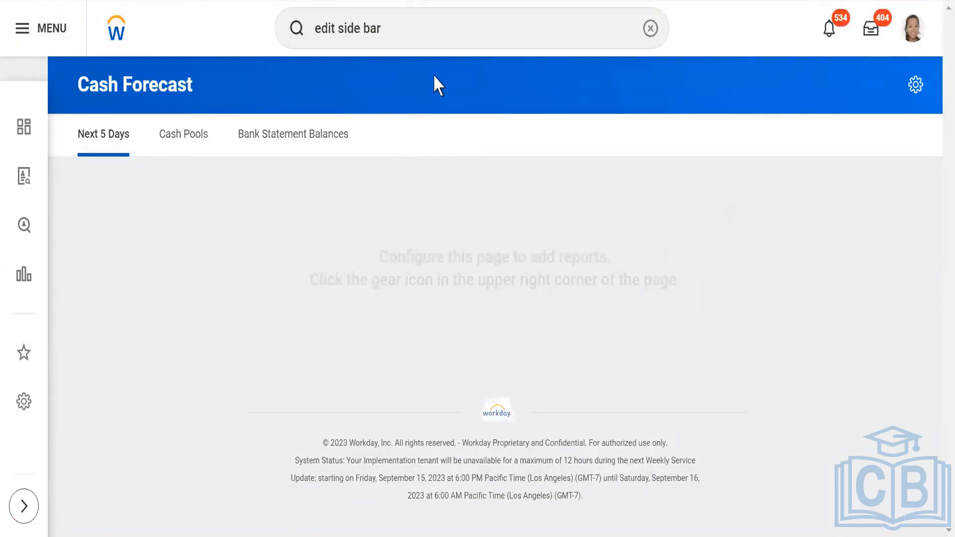
pyautogui.click(406, 32)
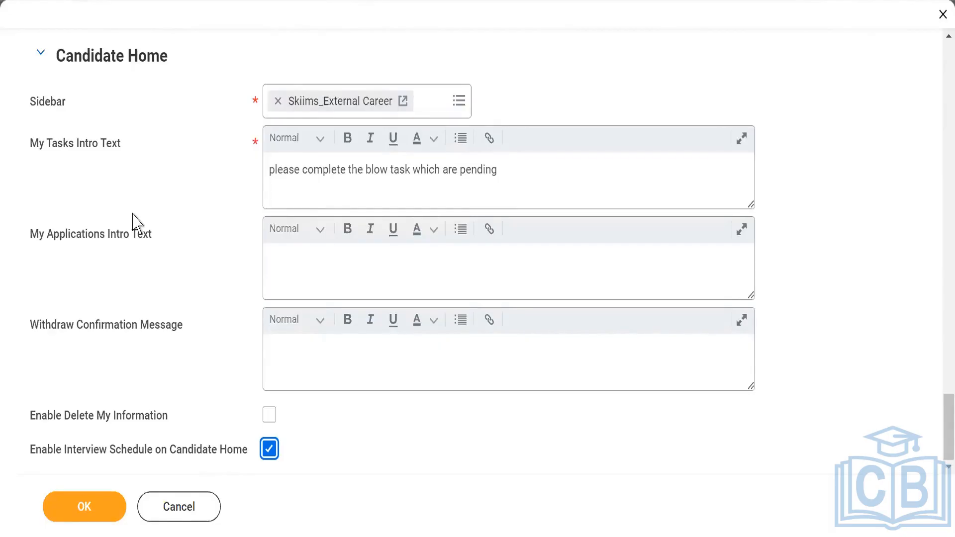
pyautogui.scroll(5, 138, 205)
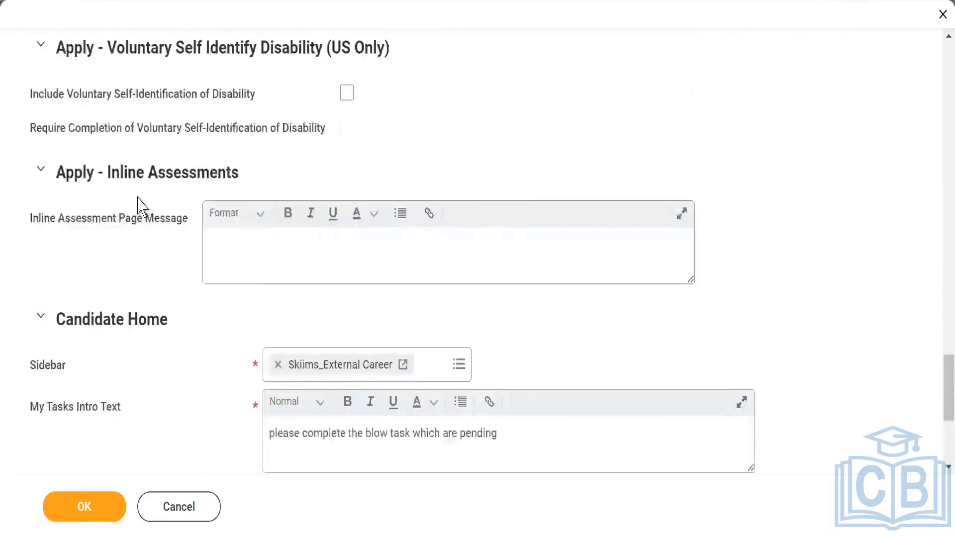
pyautogui.scroll(5, 138, 205)
pyautogui.scroll(5, 139, 204)
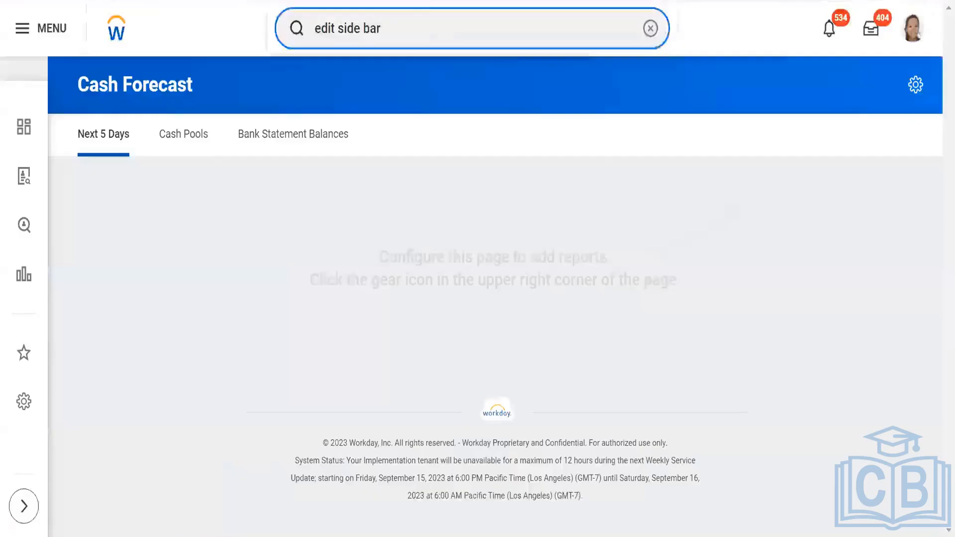
pyautogui.press('Return')
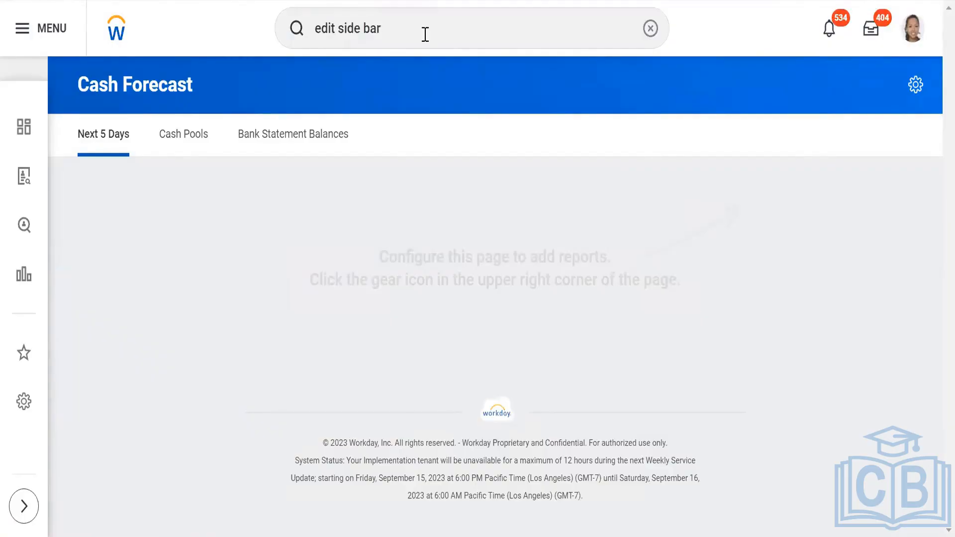
# - Search for and open the Post Job business process definition for SKIIMS PVT LTD and review its steps
pyautogui.click(425, 35)
pyautogui.press('BackSpace')
pyautogui.press('BackSpace')
pyautogui.press('BackSpace')
pyautogui.press('BackSpace')
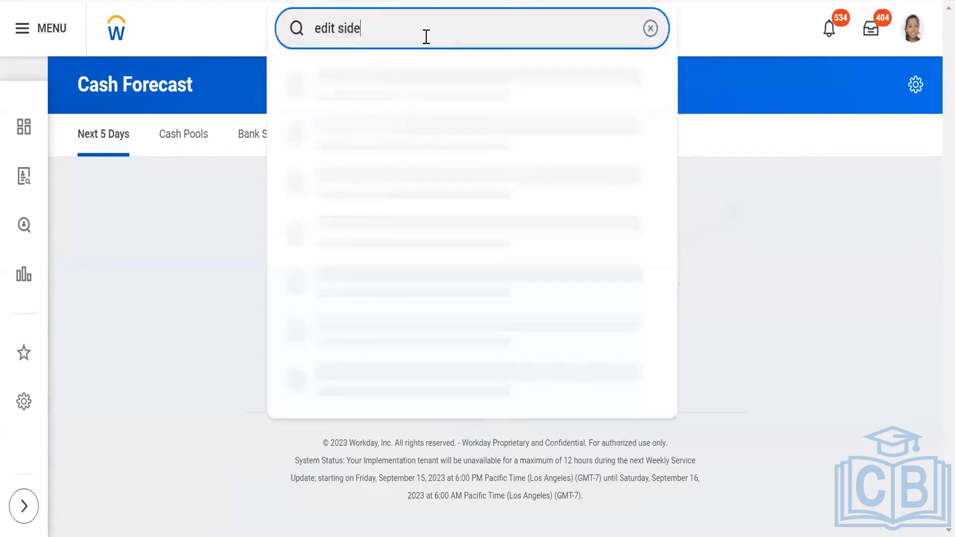
pyautogui.press('BackSpace')
pyautogui.press('BackSpace')
pyautogui.press('BackSpace')
pyautogui.press('BackSpace')
pyautogui.press('BackSpace')
pyautogui.press('BackSpace')
pyautogui.press('BackSpace')
pyautogui.press('BackSpace')
pyautogui.press('BackSpace')
pyautogui.write('BP')
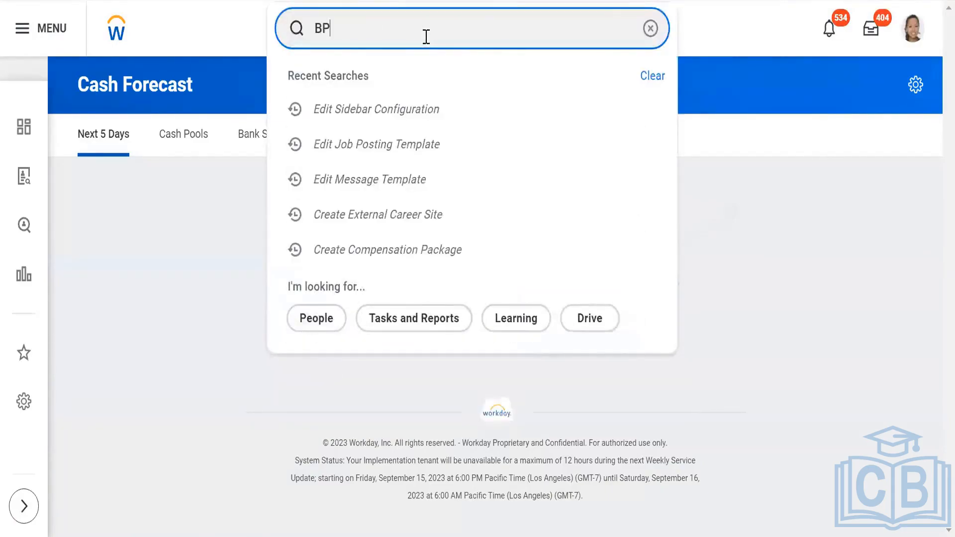
pyautogui.write(':Pos')
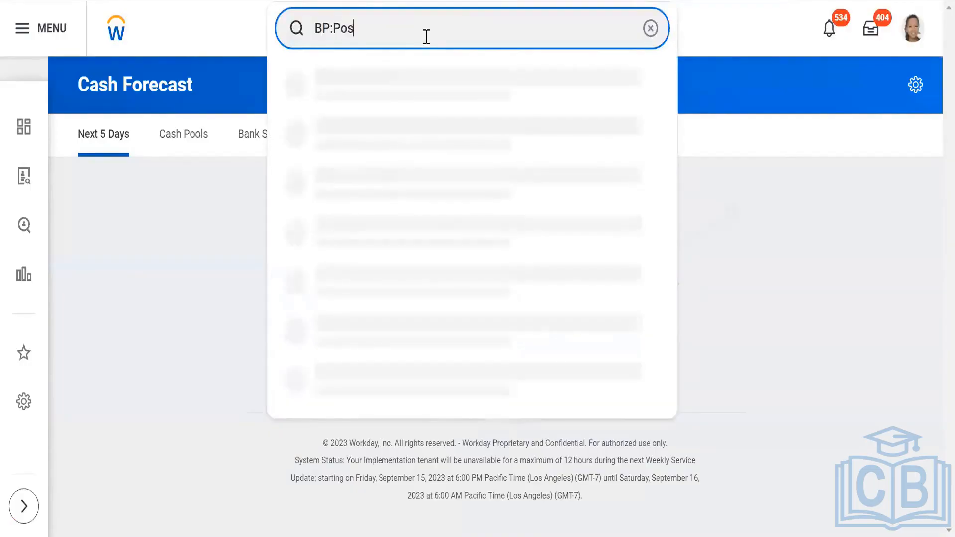
pyautogui.write('t job ')
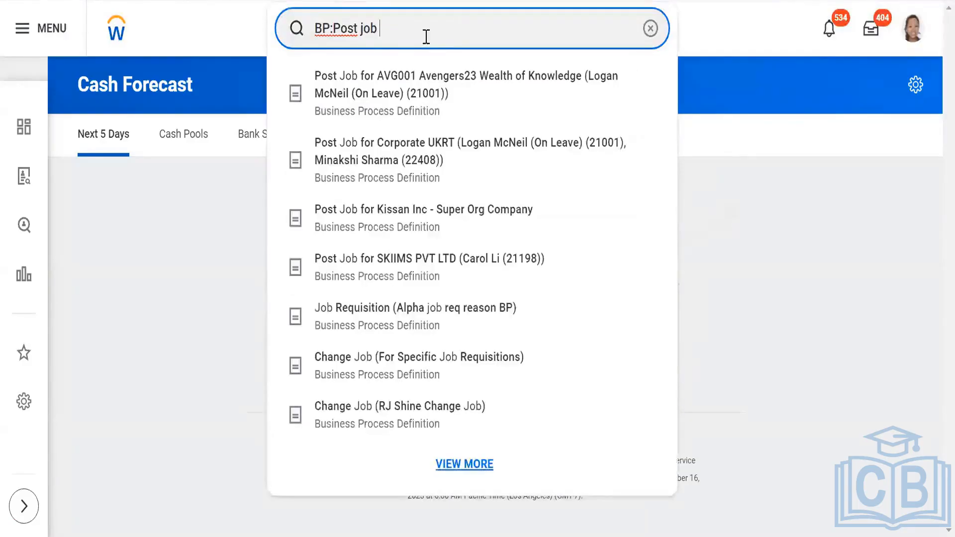
pyautogui.write('skiims')
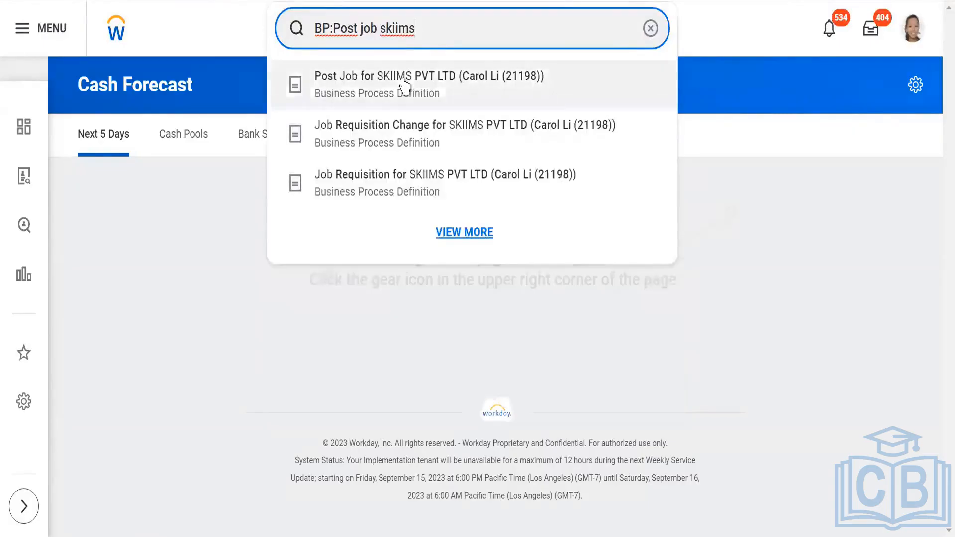
pyautogui.click(443, 95)
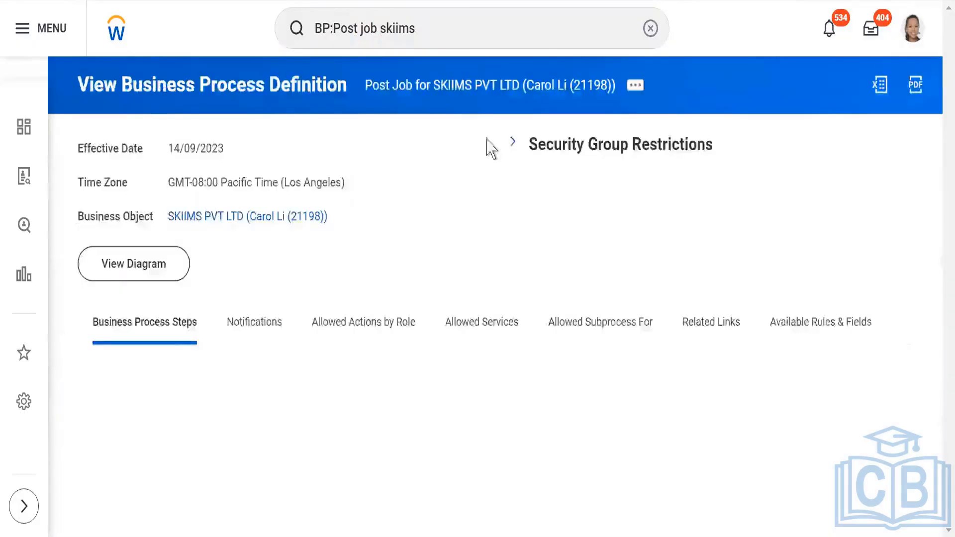
pyautogui.scroll(-2, 437, 189)
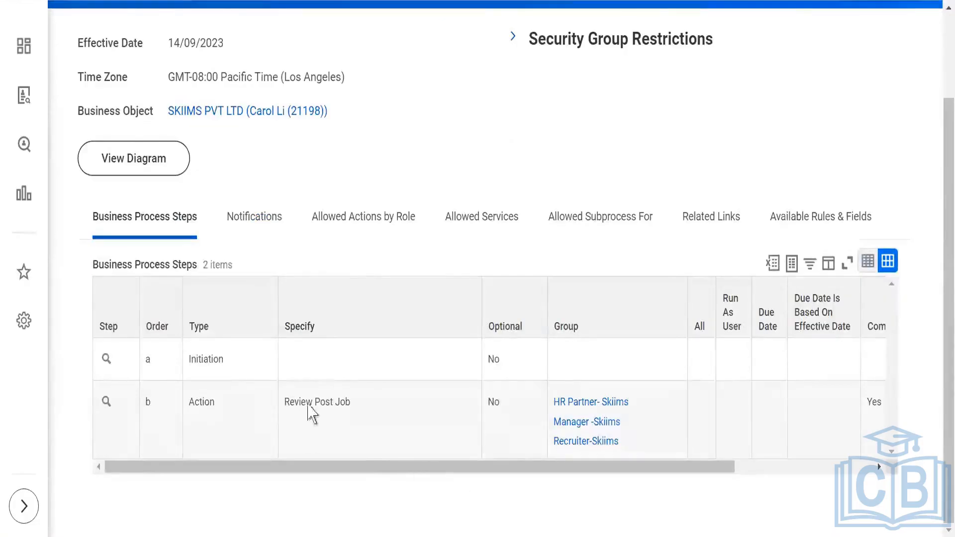
pyautogui.scroll(2, 448, 239)
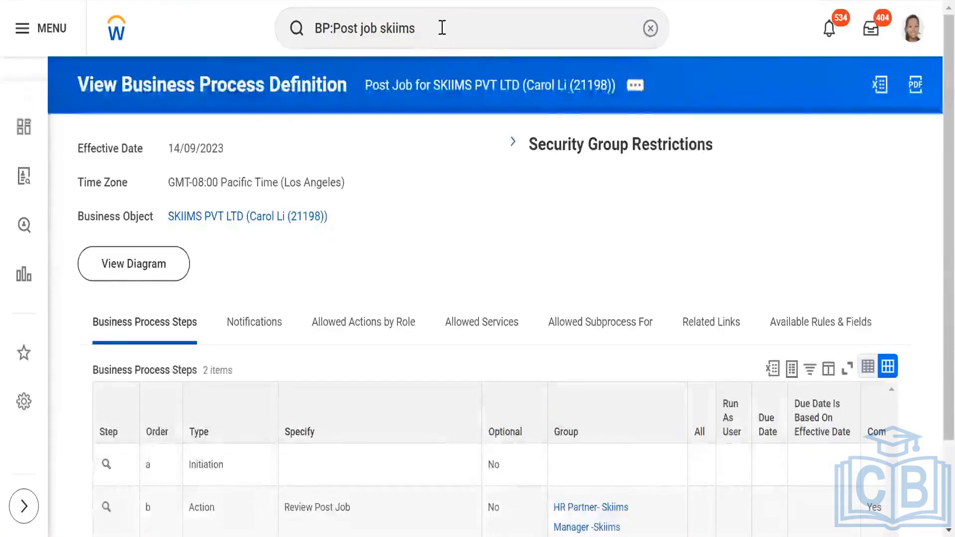
# - Search job requisitions with JR:Skiims and open R-01501 Skiims_ Workday Recruitment Consultant
pyautogui.click(443, 29)
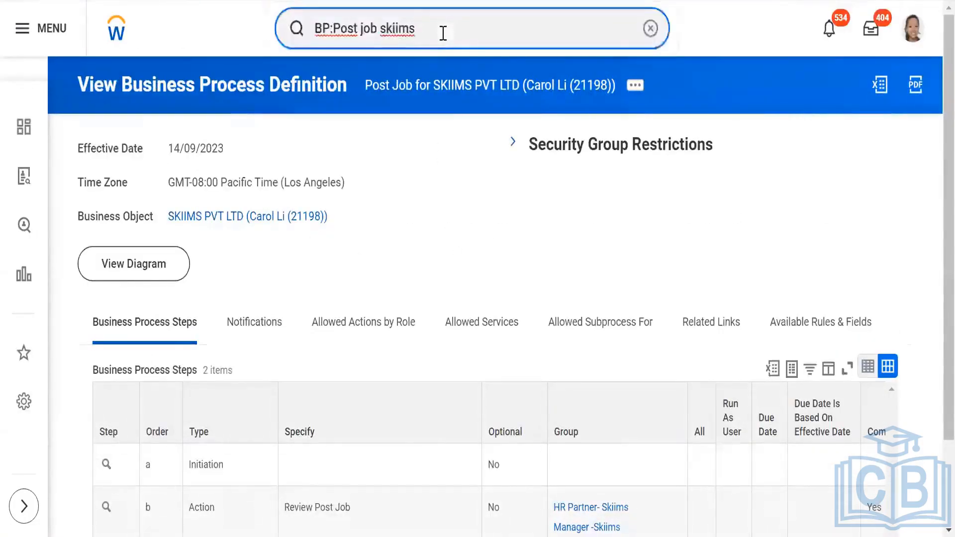
pyautogui.tripleClick(401, 29)
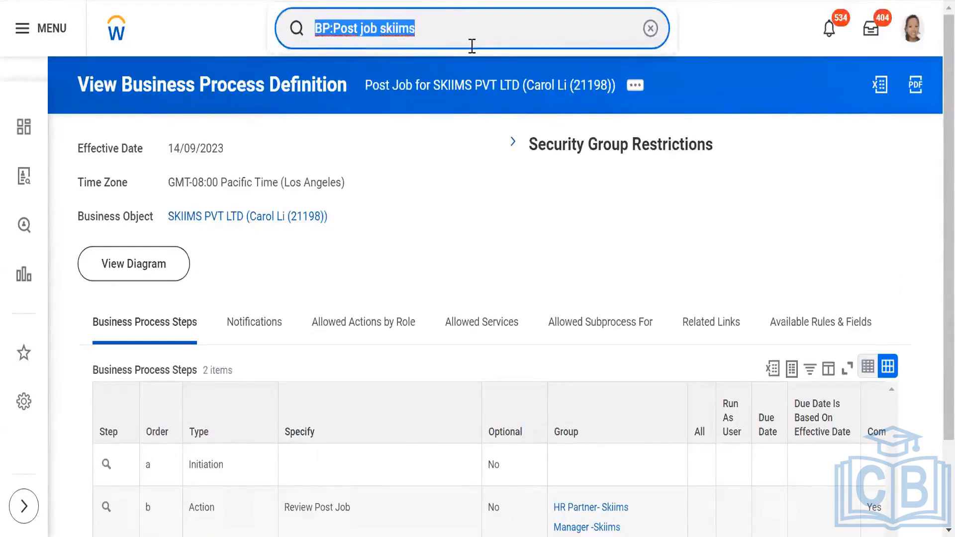
pyautogui.click(475, 229)
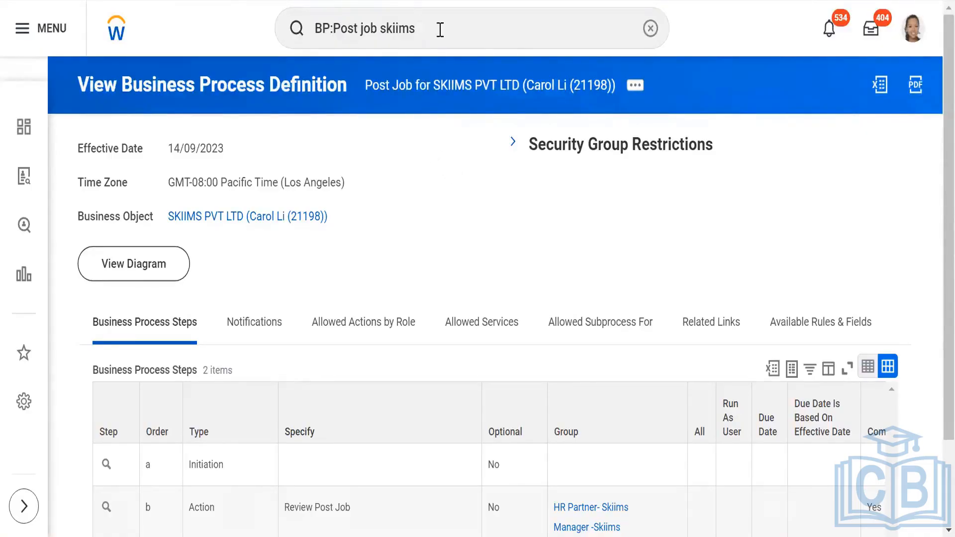
pyautogui.moveTo(452, 28); pyautogui.dragTo(264, 30)
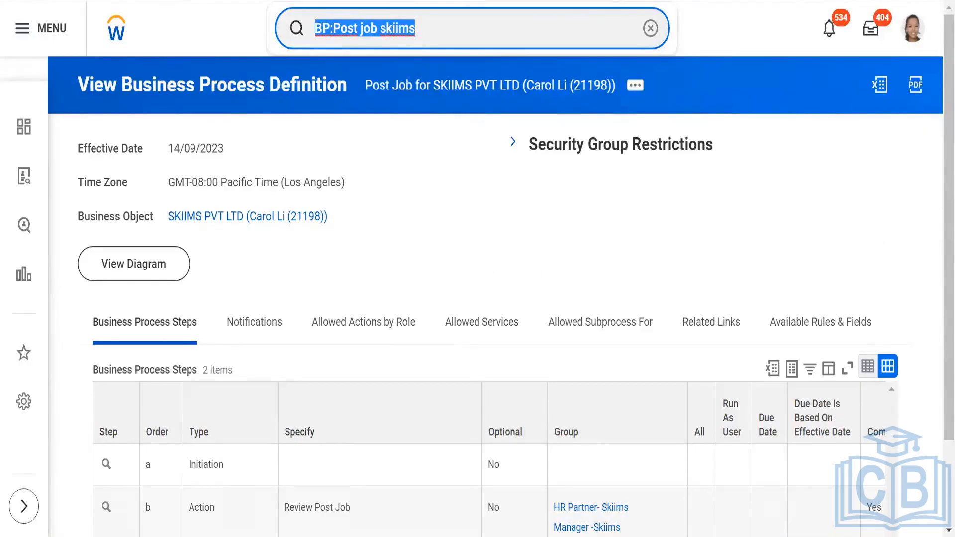
pyautogui.click(471, 32)
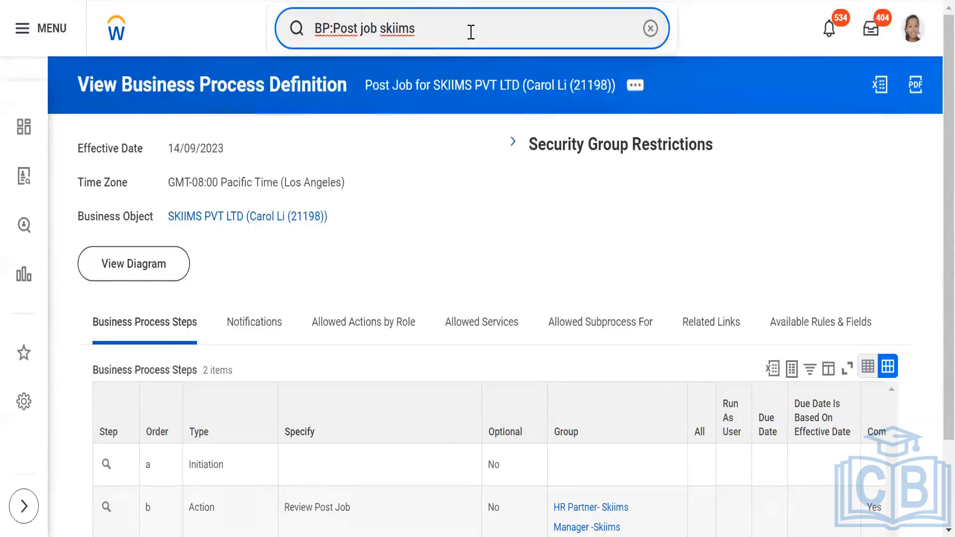
pyautogui.press('BackSpace')
pyautogui.press('BackSpace')
pyautogui.press('BackSpace')
pyautogui.press('BackSpace')
pyautogui.press('BackSpace')
pyautogui.press('BackSpace')
pyautogui.press('BackSpace')
pyautogui.press('BackSpace')
pyautogui.press('BackSpace')
pyautogui.press('BackSpace')
pyautogui.press('BackSpace')
pyautogui.press('BackSpace')
pyautogui.press('BackSpace')
pyautogui.press('BackSpace')
pyautogui.press('BackSpace')
pyautogui.press('BackSpace')
pyautogui.press('BackSpace')
pyautogui.press('BackSpace')
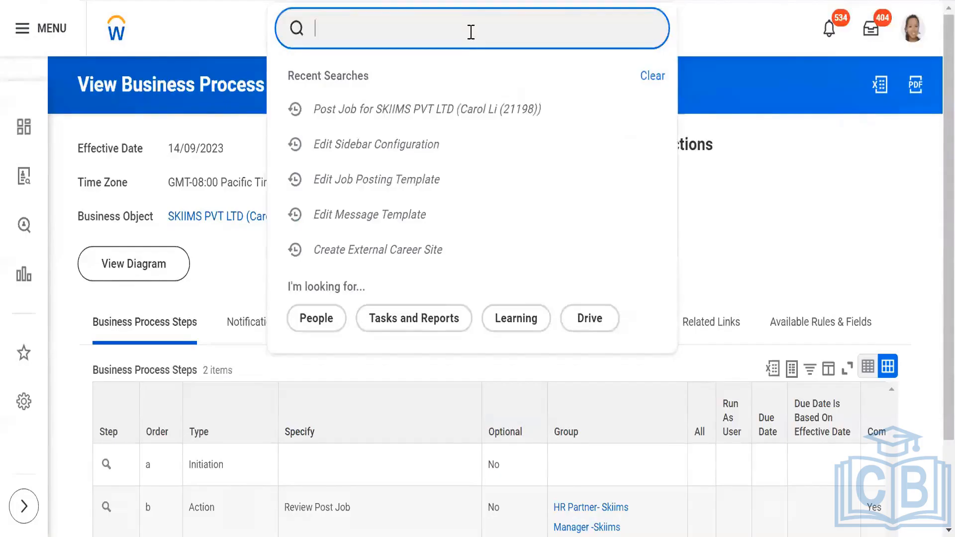
pyautogui.write('S')
pyautogui.press('BackSpace')
pyautogui.write(':JR')
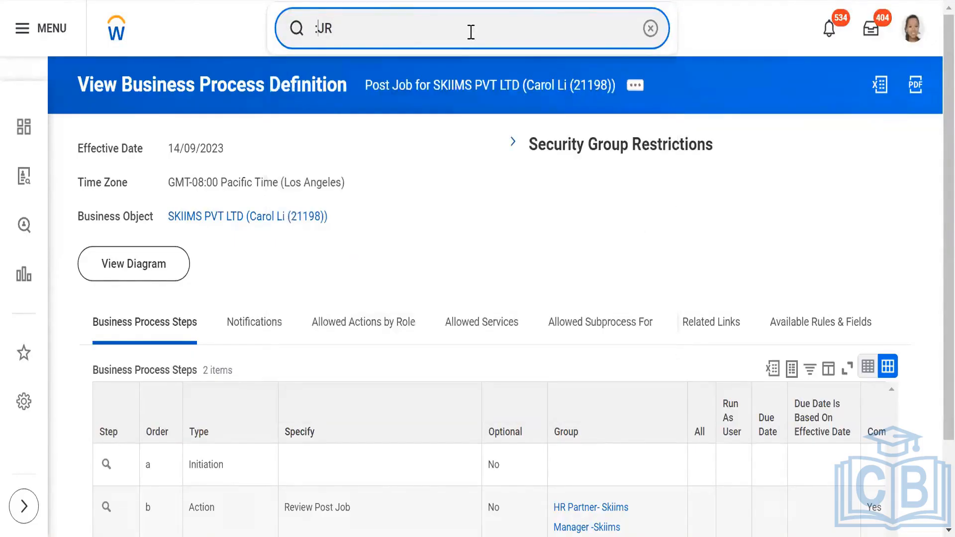
pyautogui.press('BackSpace')
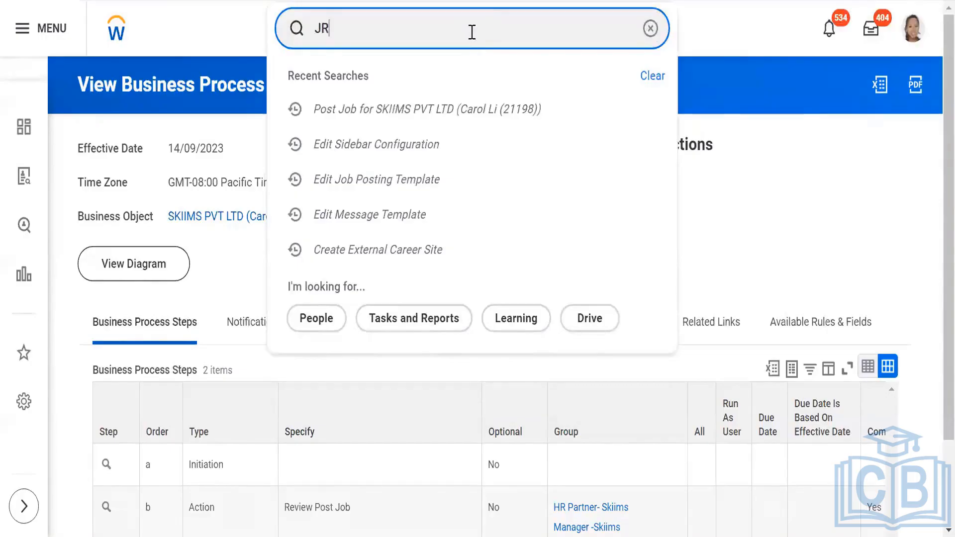
pyautogui.write(':')
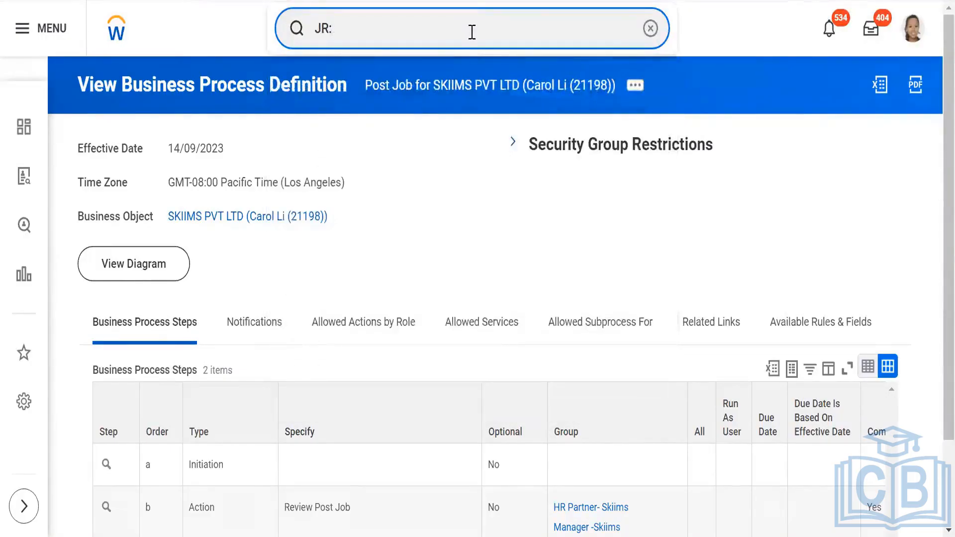
pyautogui.write('Skiims')
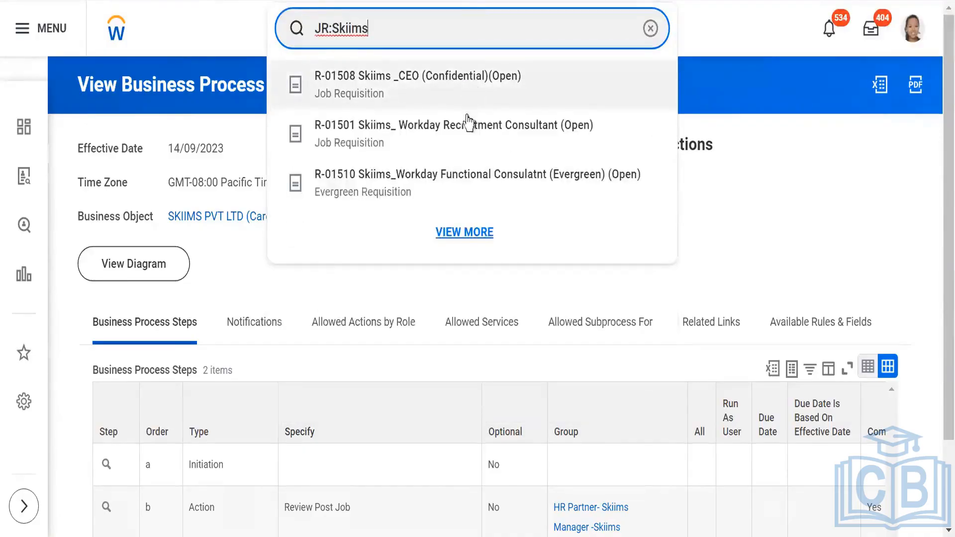
pyautogui.click(464, 134)
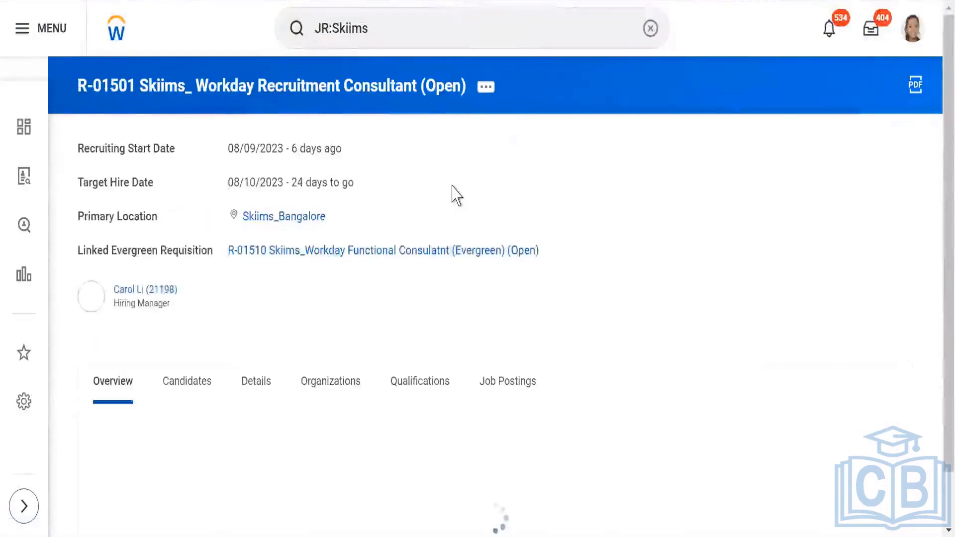
# - Open the requisition's current job postings
pyautogui.scroll(-1, 475, 277)
pyautogui.scroll(-3, 518, 281)
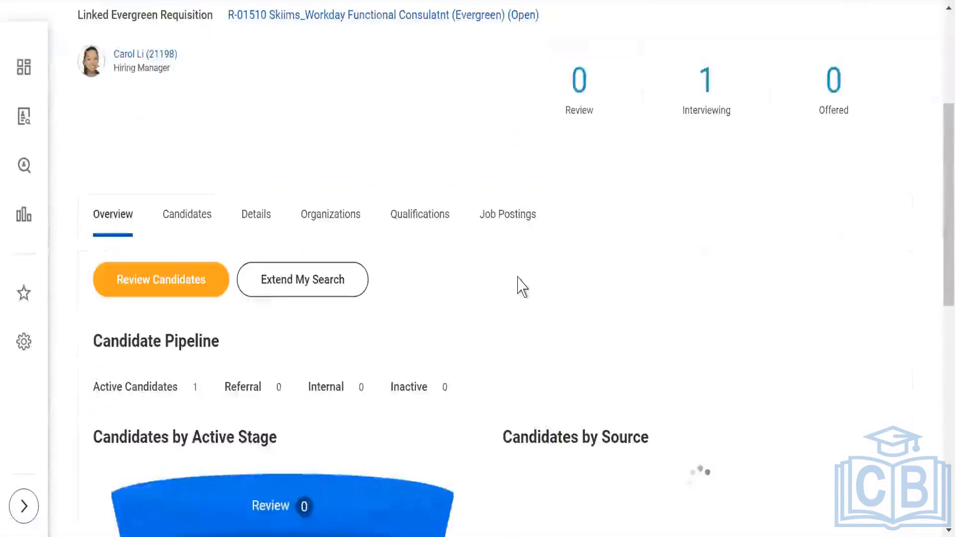
pyautogui.click(503, 214)
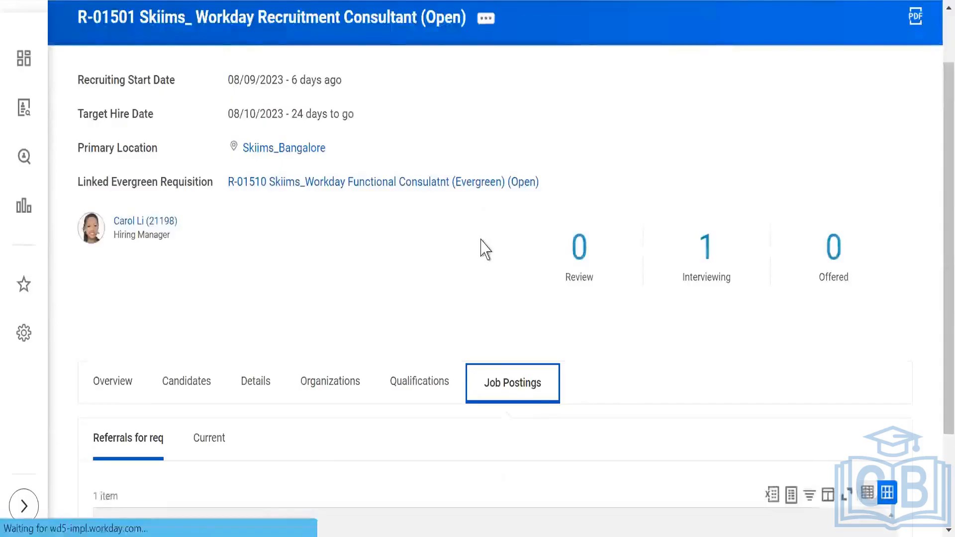
pyautogui.scroll(-2, 430, 227)
pyautogui.scroll(-1, 430, 227)
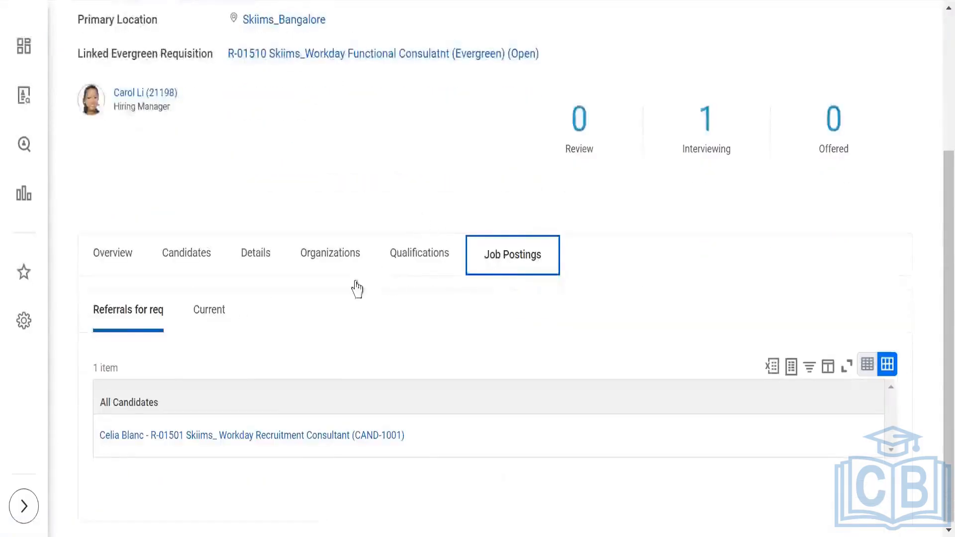
pyautogui.click(412, 267)
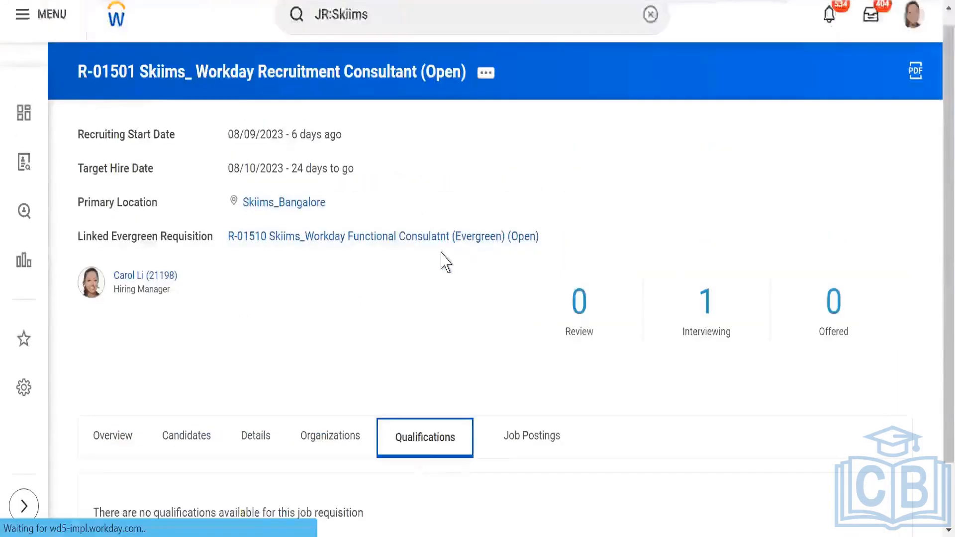
pyautogui.scroll(-3, 502, 318)
pyautogui.click(525, 377)
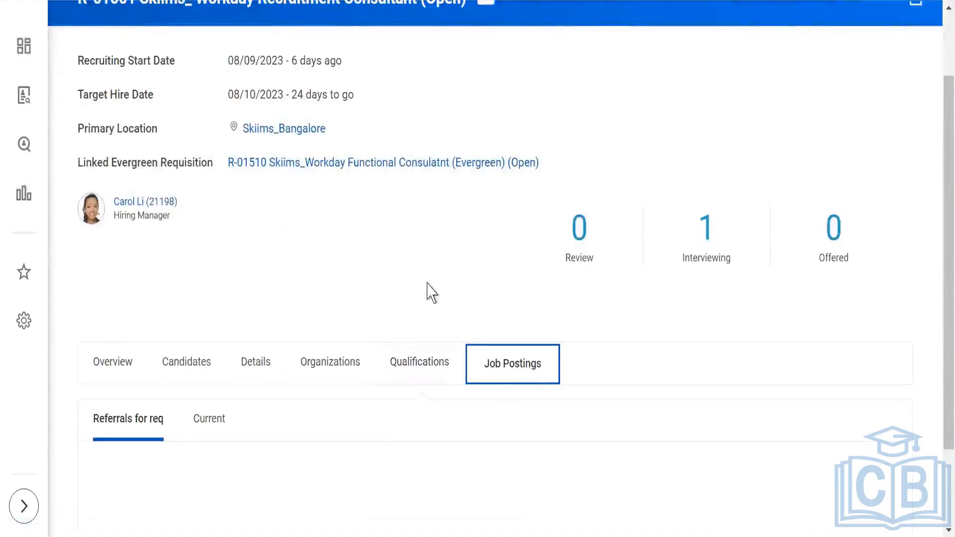
pyautogui.scroll(-2, 412, 281)
pyautogui.click(217, 331)
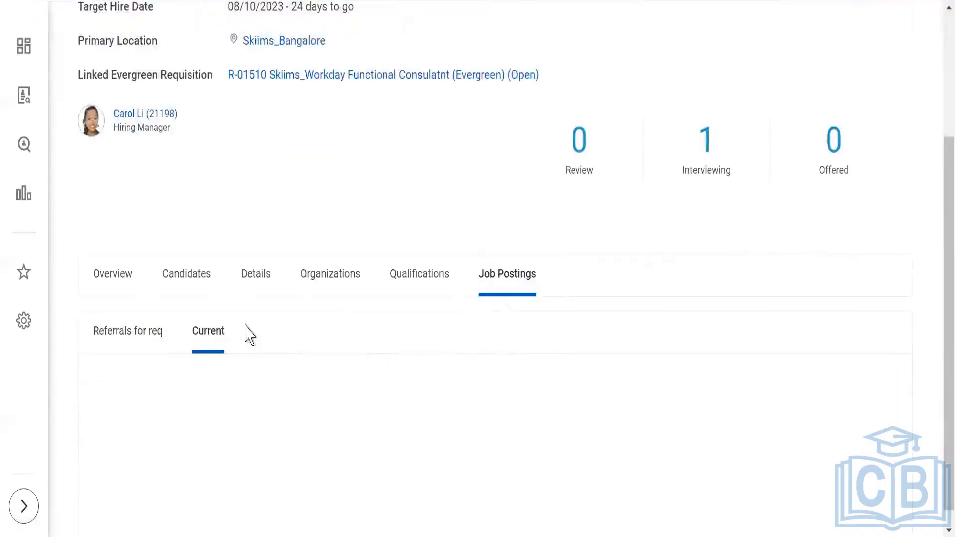
pyautogui.scroll(-2, 329, 211)
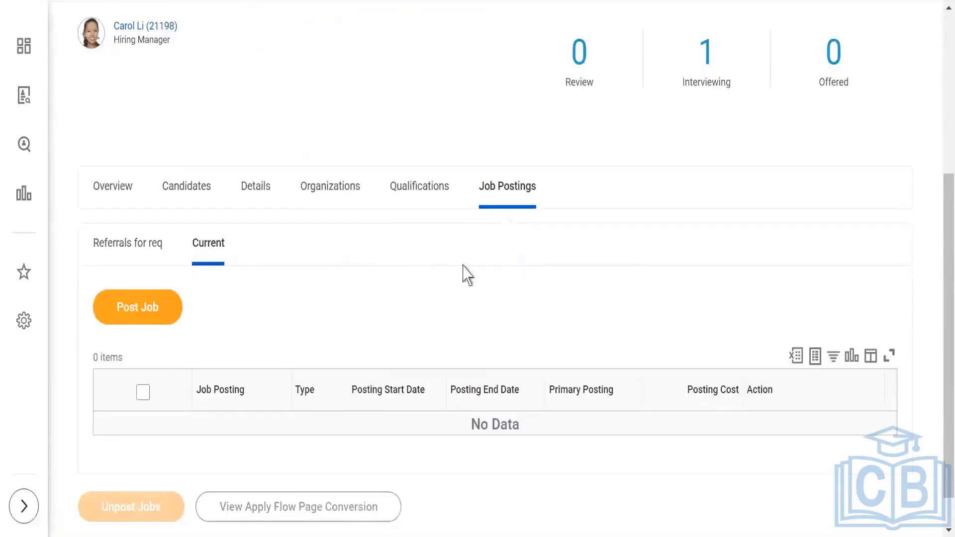
pyautogui.click(143, 320)
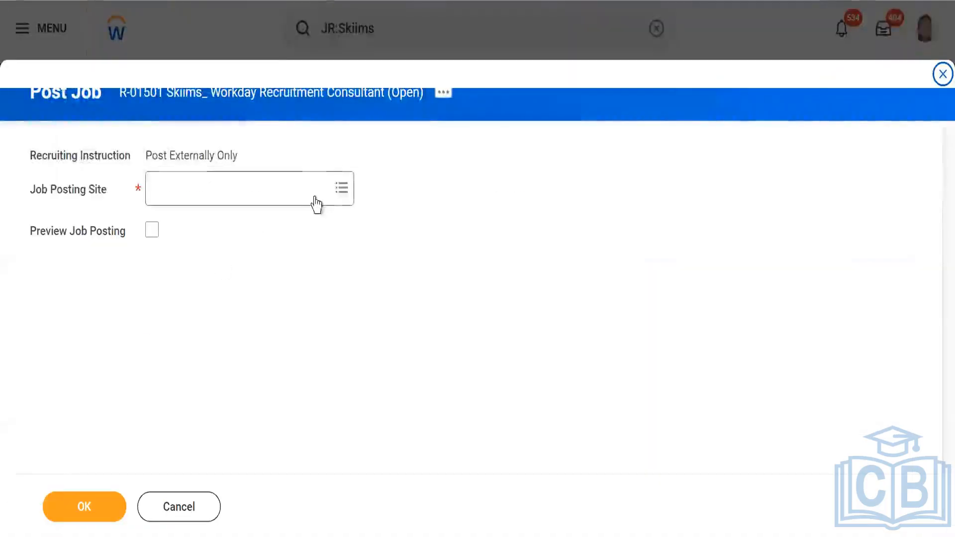
pyautogui.click(315, 197)
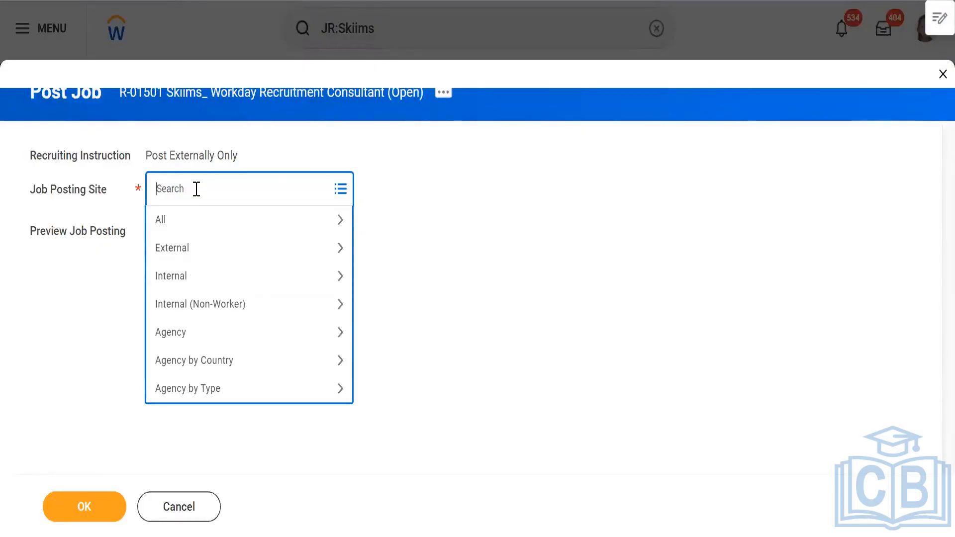
pyautogui.click(191, 281)
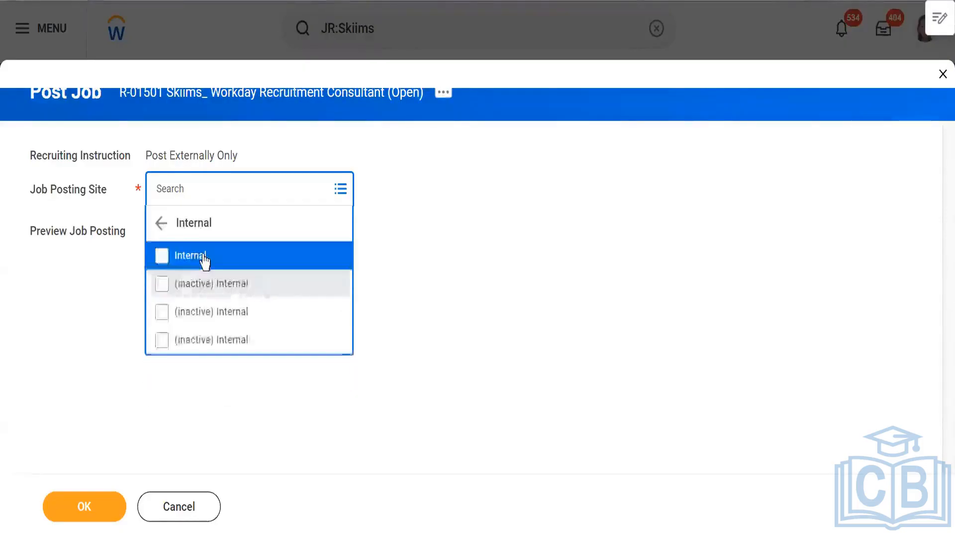
pyautogui.click(173, 256)
pyautogui.click(160, 223)
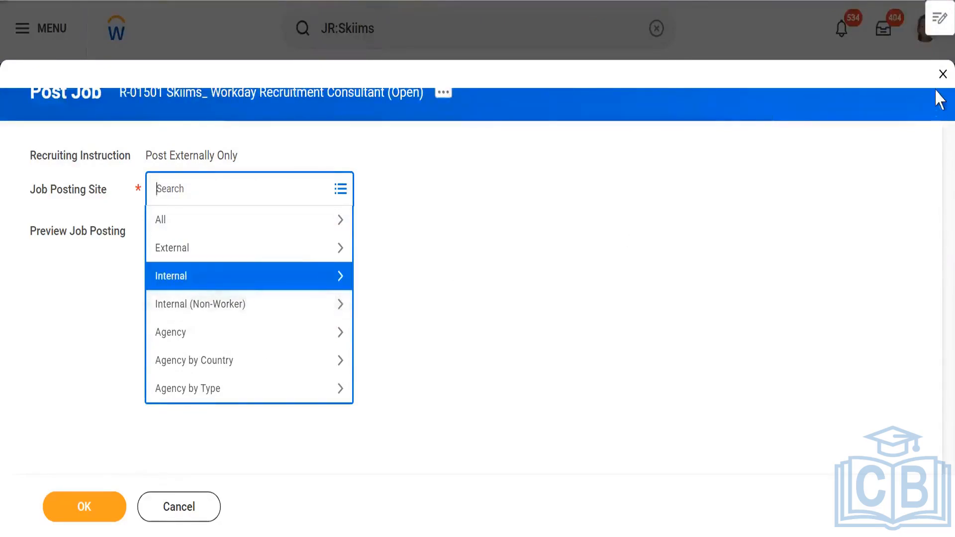
pyautogui.click(942, 75)
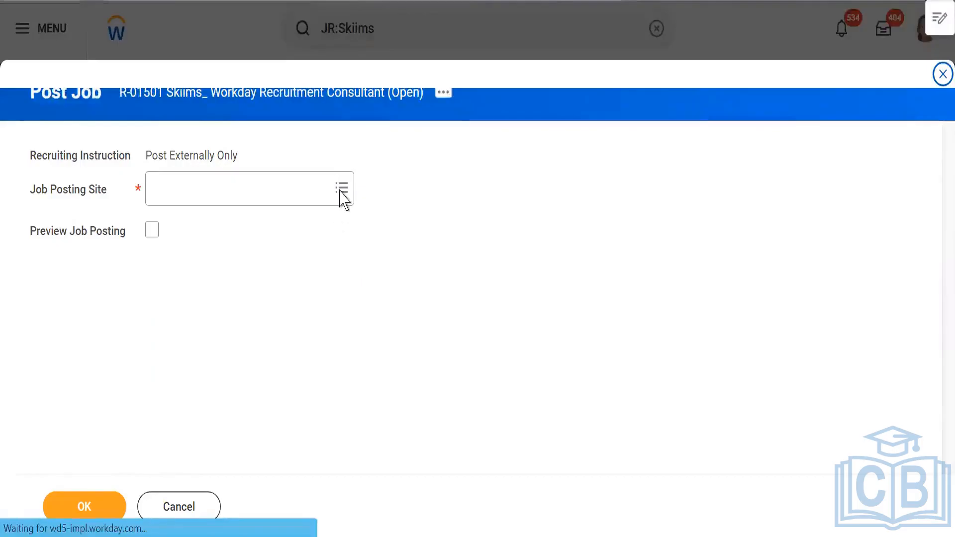
# - Search for Find Jobs and open the Manager job posting's details
pyautogui.click(434, 31)
pyautogui.moveTo(436, 30); pyautogui.dragTo(275, 26)
pyautogui.write('find')
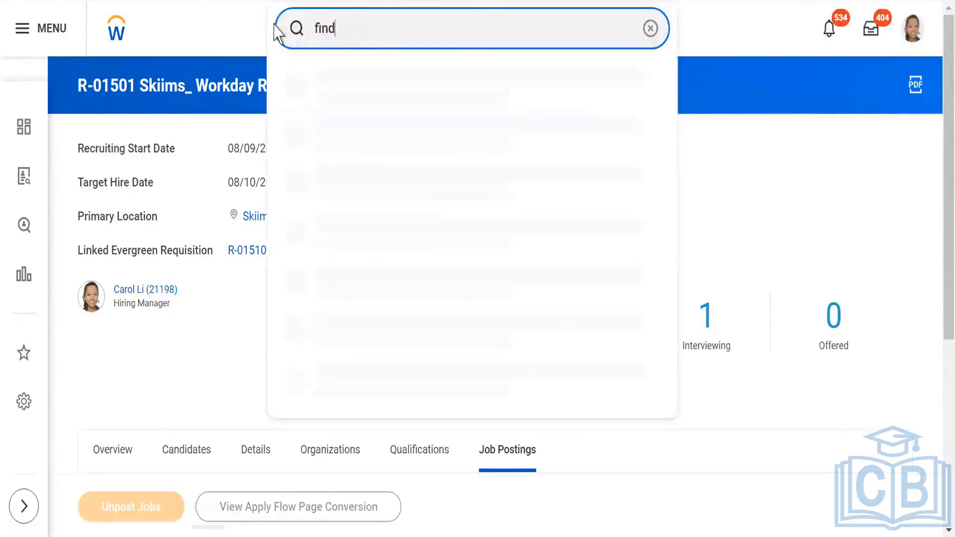
pyautogui.write(' jobs')
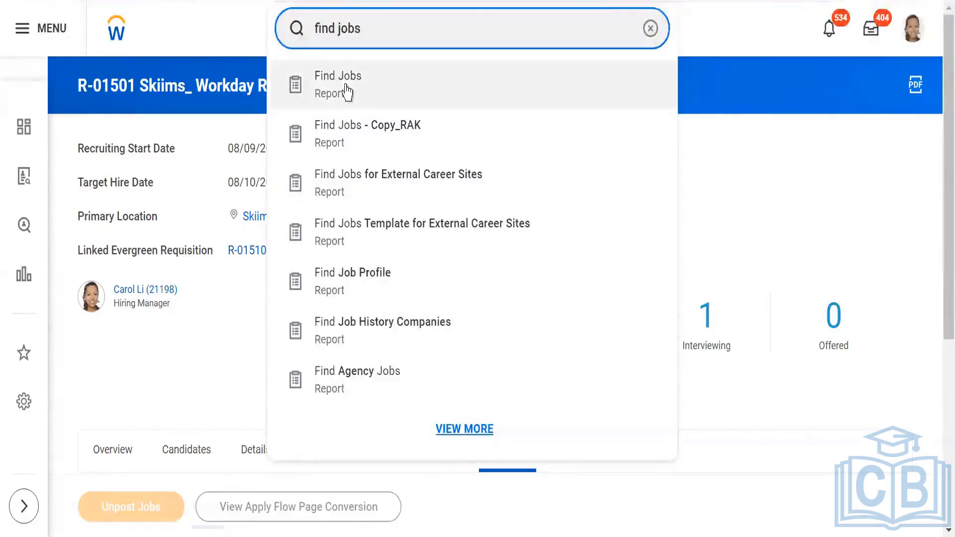
pyautogui.click(346, 88)
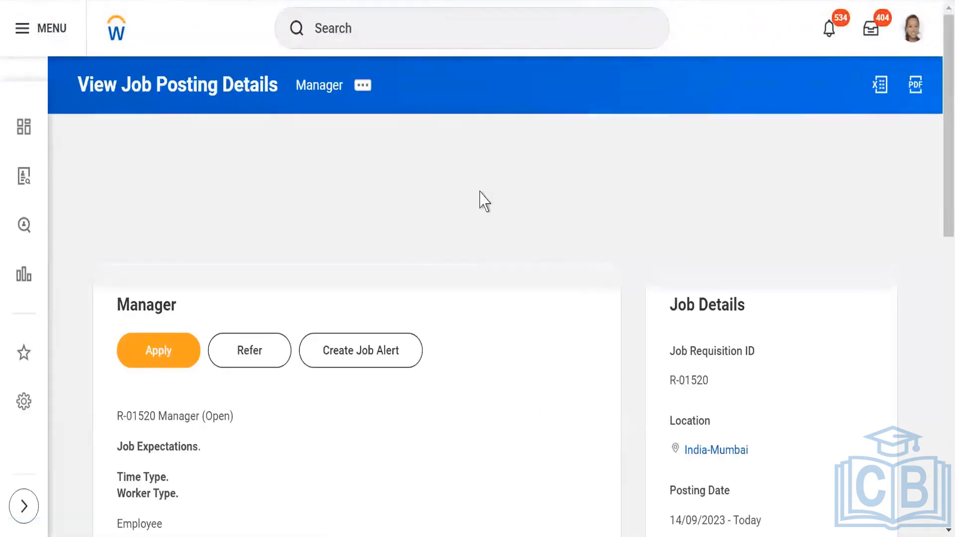
# - Scroll through the Manager job posting to review its job details and hiring team
pyautogui.scroll(-2, 479, 195)
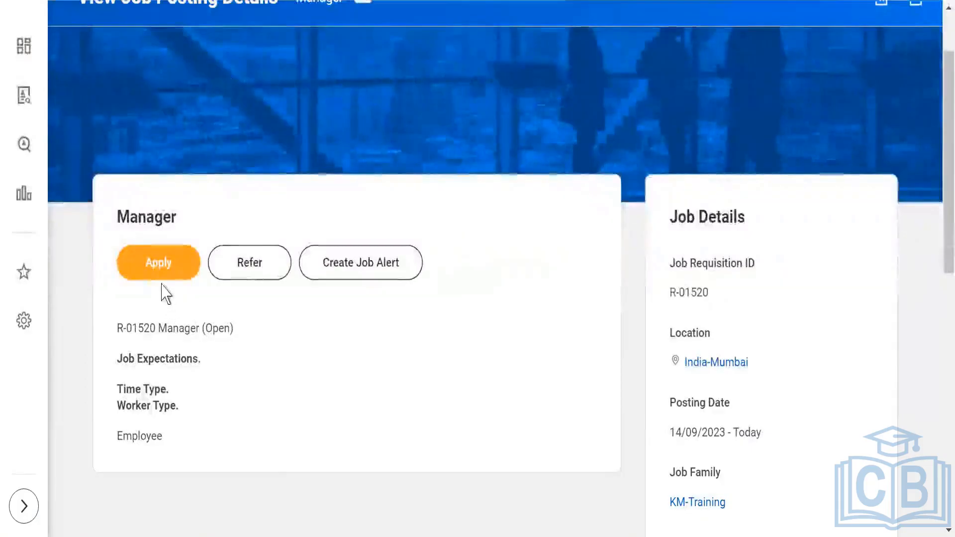
pyautogui.scroll(2, 420, 260)
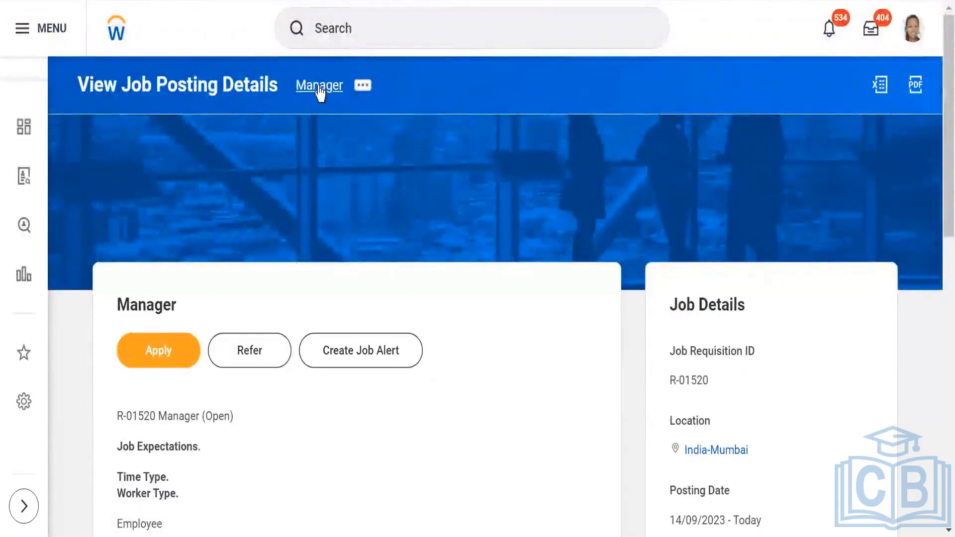
pyautogui.scroll(-4, 627, 365)
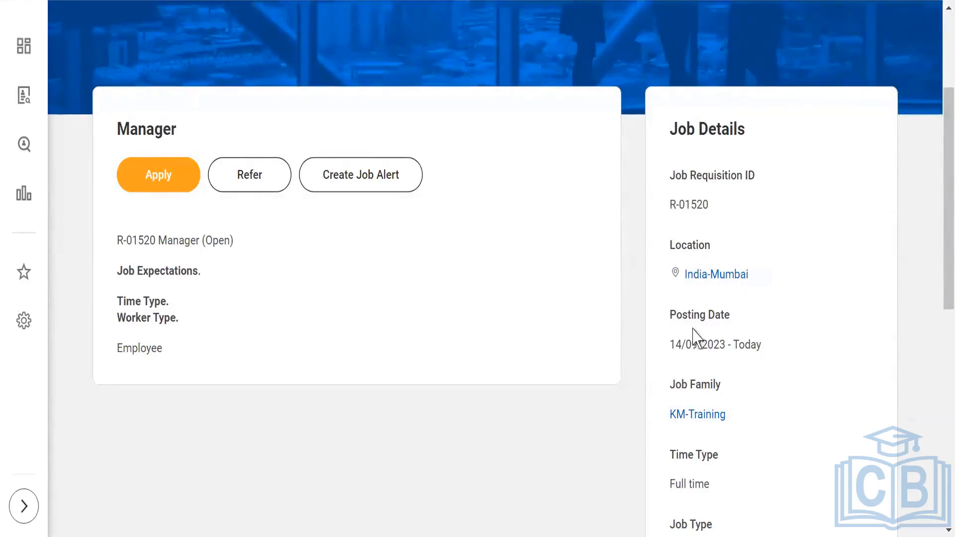
pyautogui.scroll(-4, 740, 354)
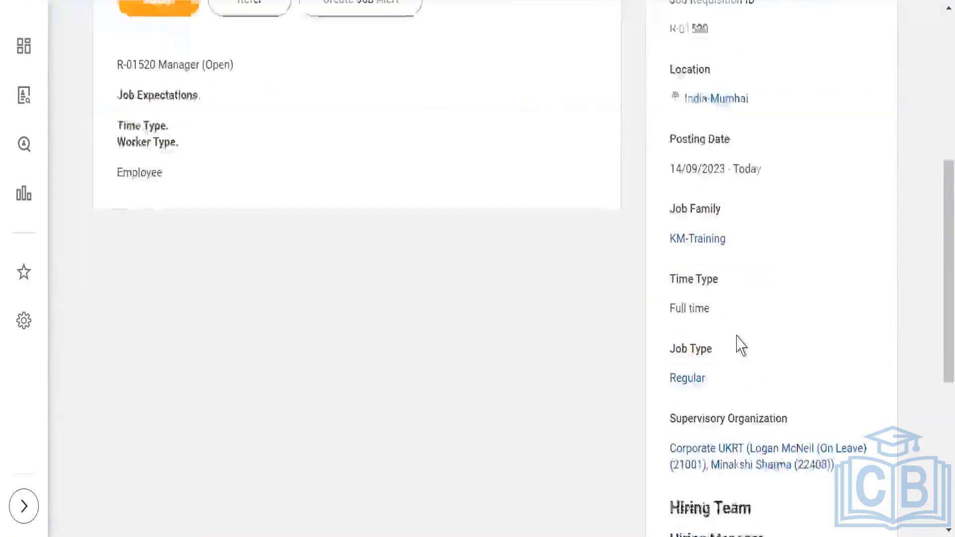
pyautogui.scroll(-2, 741, 346)
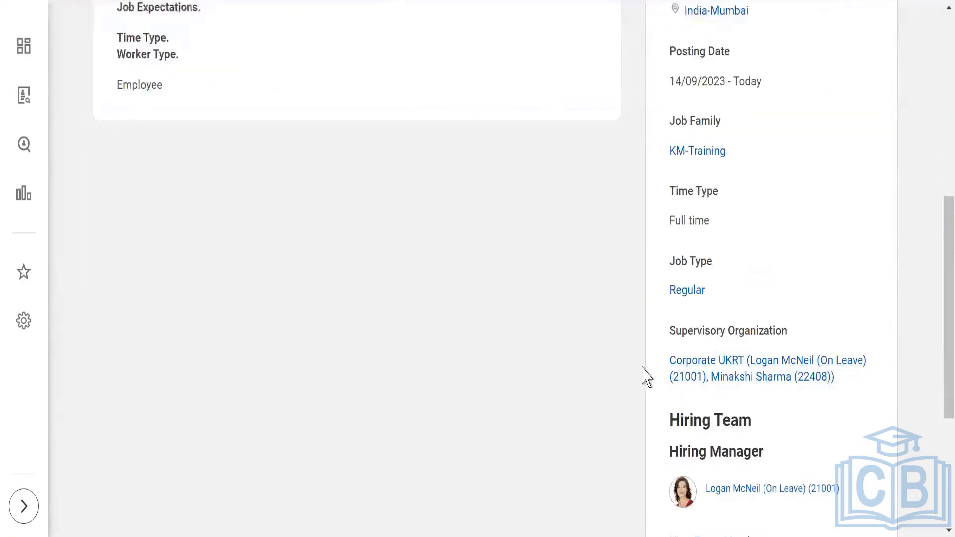
pyautogui.scroll(-4, 647, 376)
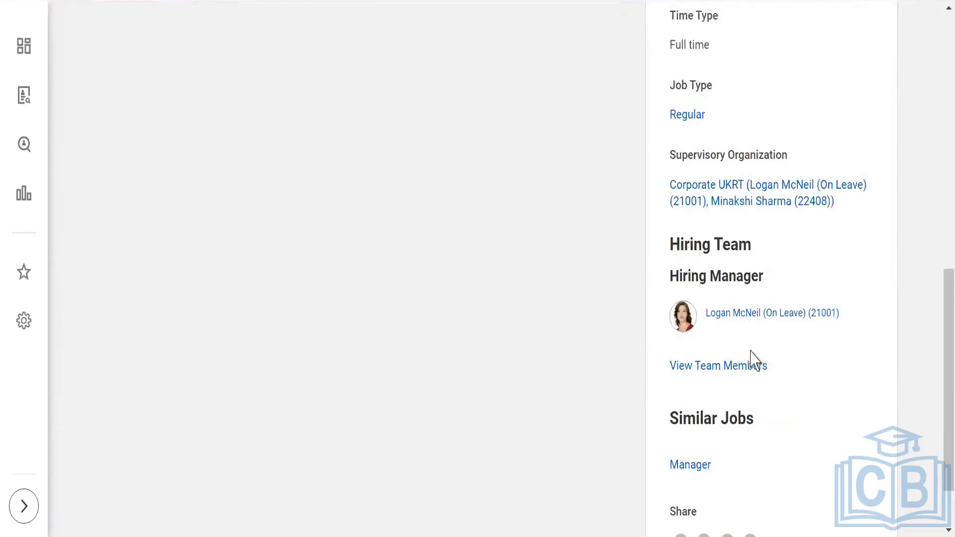
pyautogui.scroll(-2, 658, 320)
pyautogui.scroll(6, 610, 312)
pyautogui.scroll(6, 611, 312)
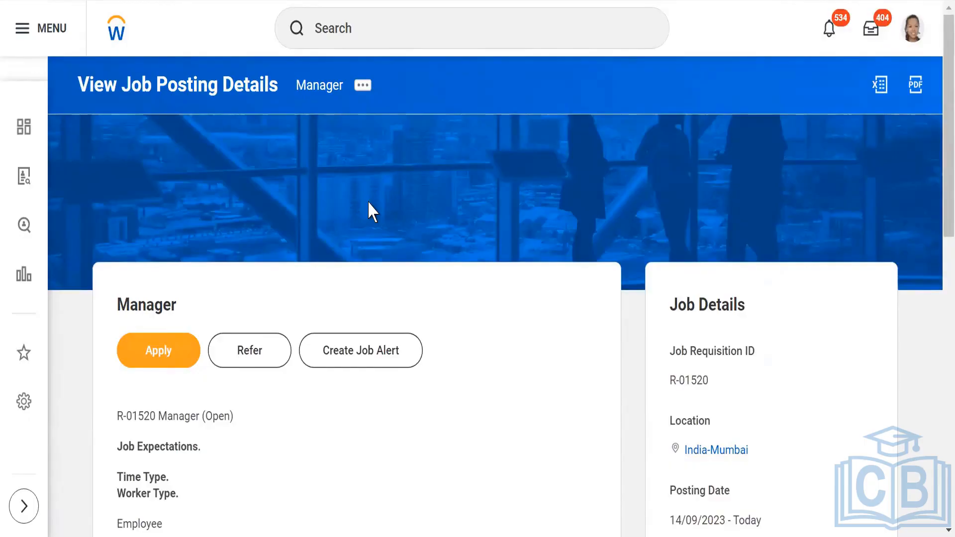
# - Search for and open the Manager posting's hiring manager worker profile
pyautogui.click(356, 29)
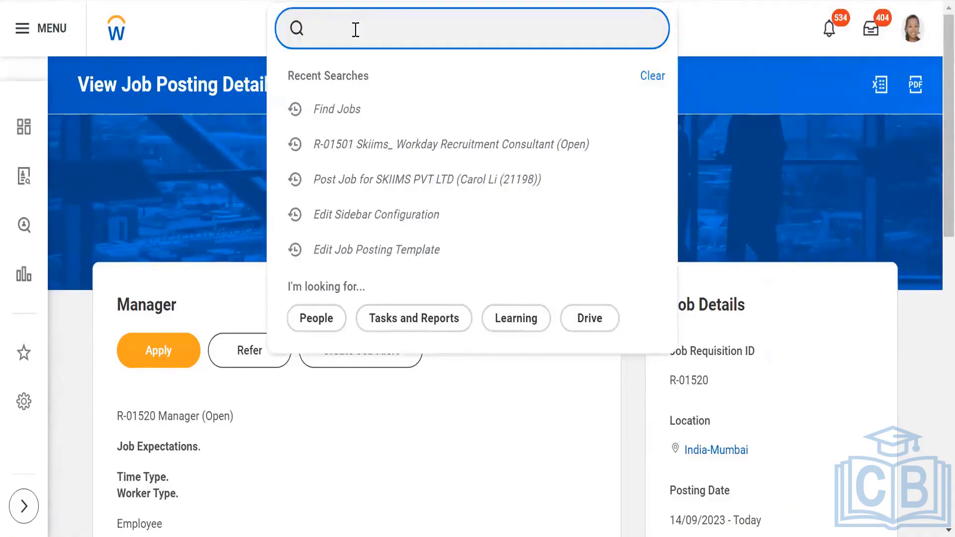
pyautogui.write('logan')
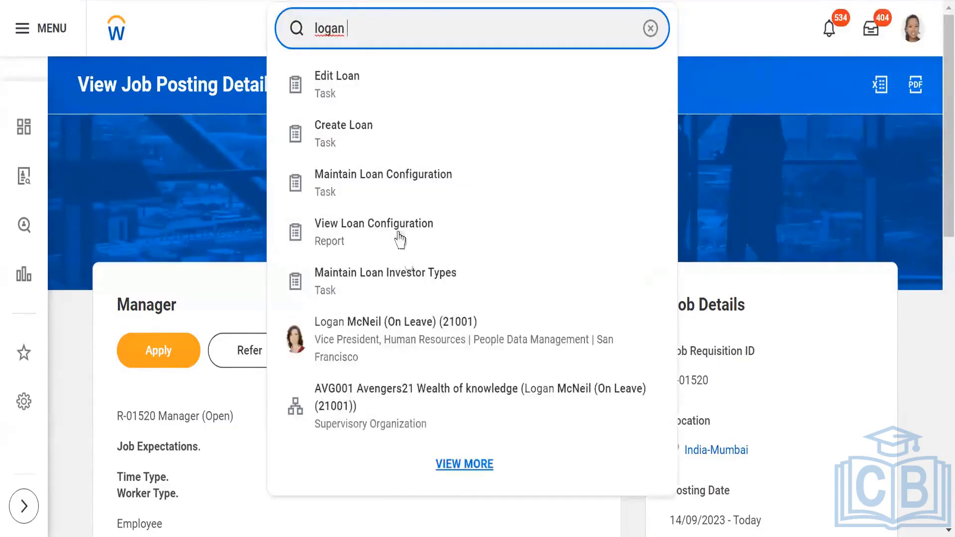
pyautogui.click(404, 343)
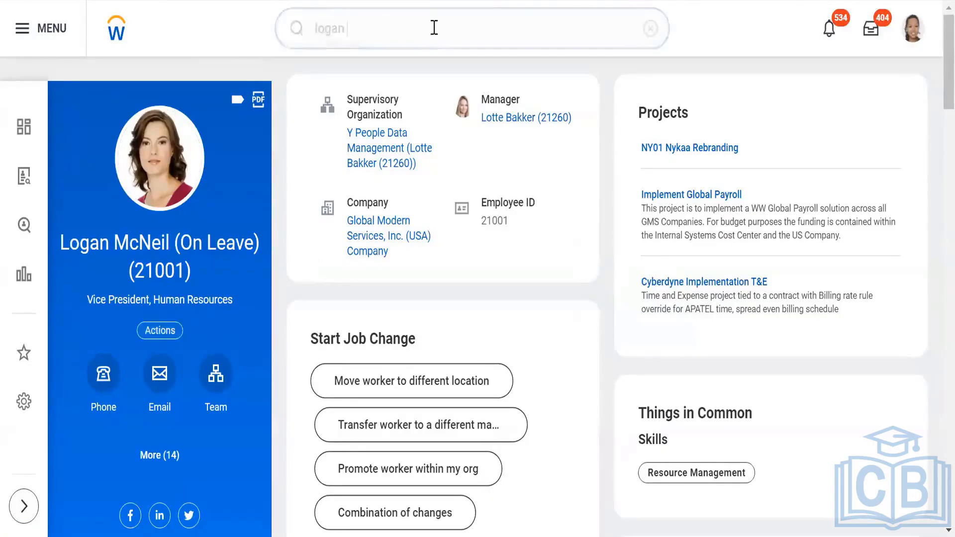
# - Search for and run the Find Jobs report to browse posted jobs
pyautogui.click(282, 26)
pyautogui.hotkey('ctrl', 'a')
pyautogui.write('find ')
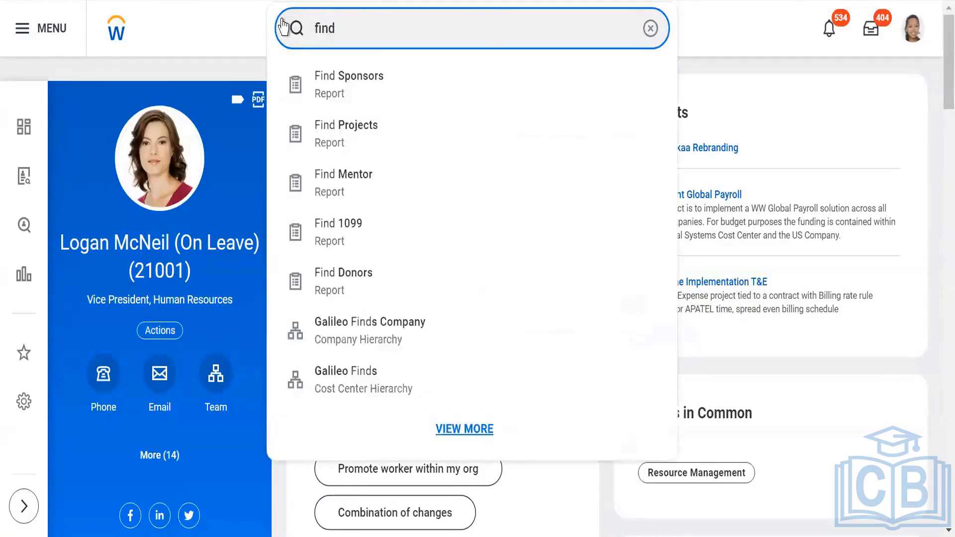
pyautogui.write('jobs')
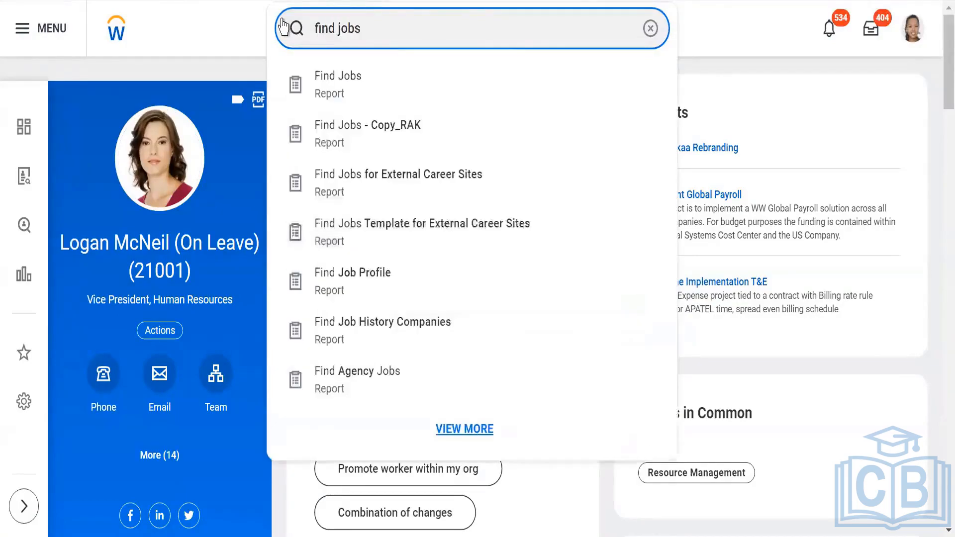
pyautogui.click(356, 84)
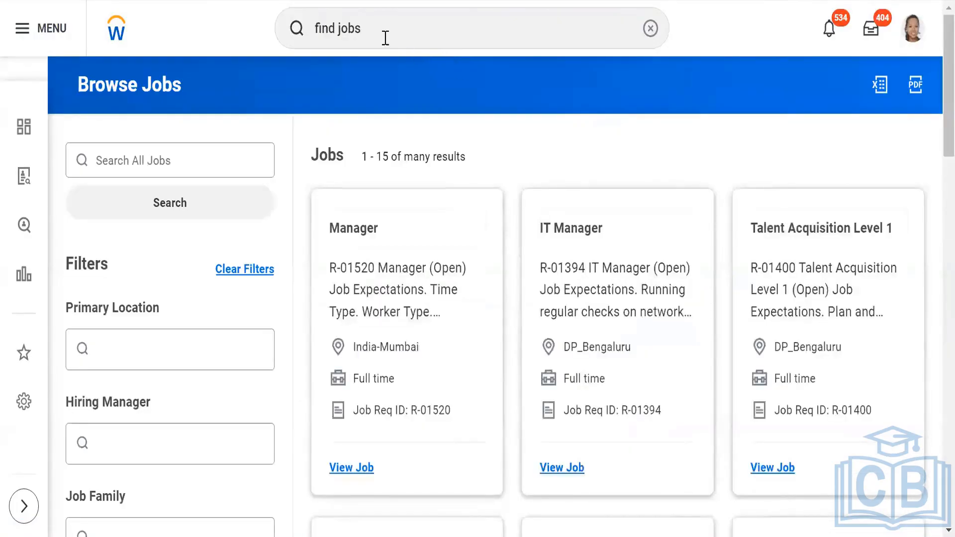
# - Start a proxy session acting as the Vice President, Human Resources worker who is the hiring manager
pyautogui.click(289, 29)
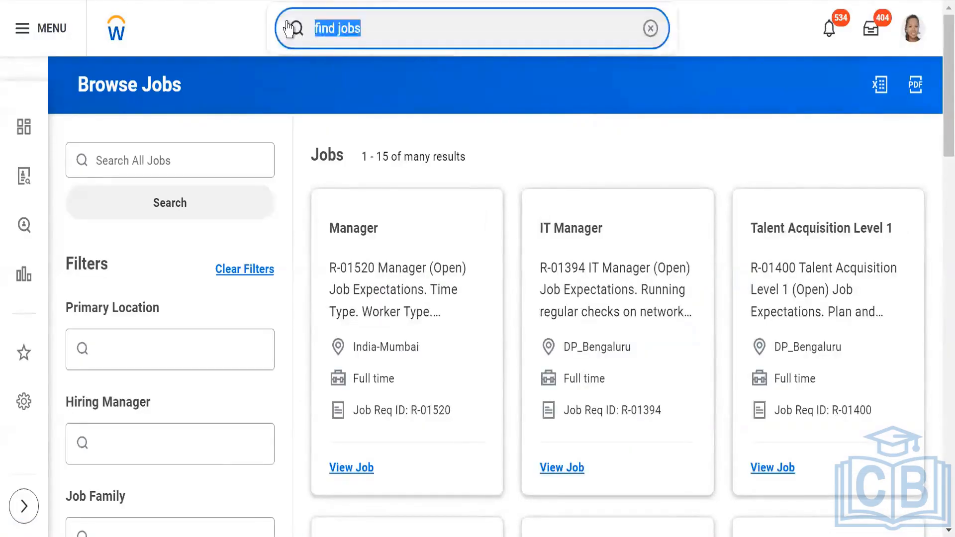
pyautogui.write('tsar')
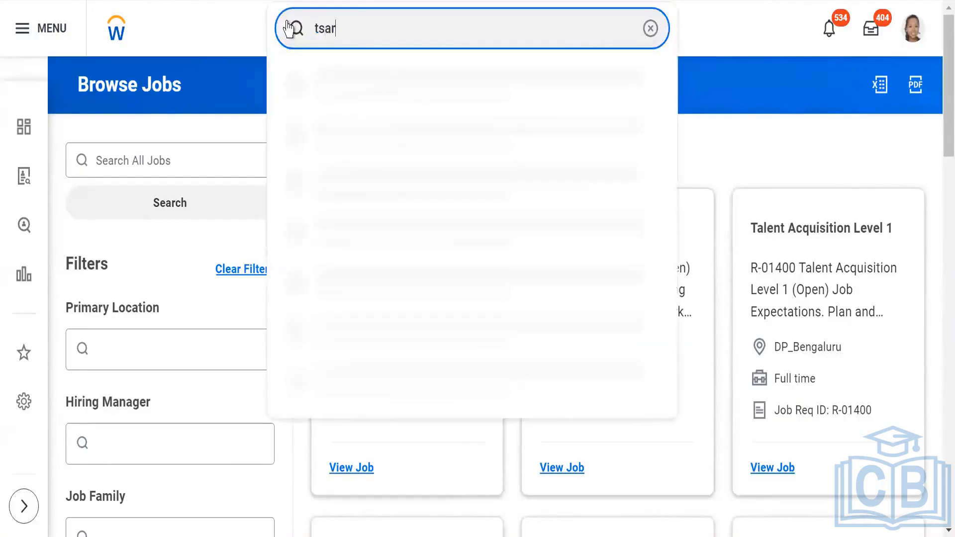
pyautogui.press('BackSpace')
pyautogui.press('BackSpace')
pyautogui.press('BackSpace')
pyautogui.press('BackSpace')
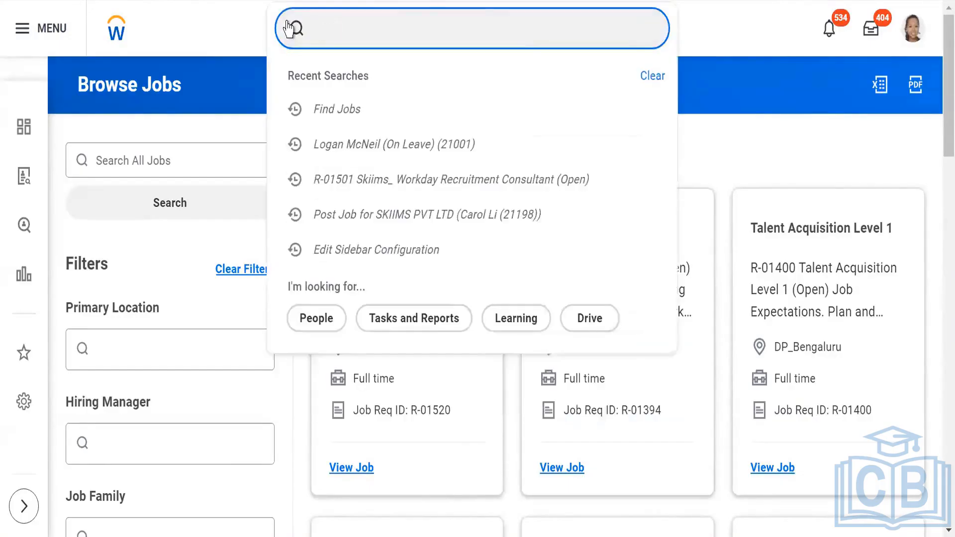
pyautogui.write('start')
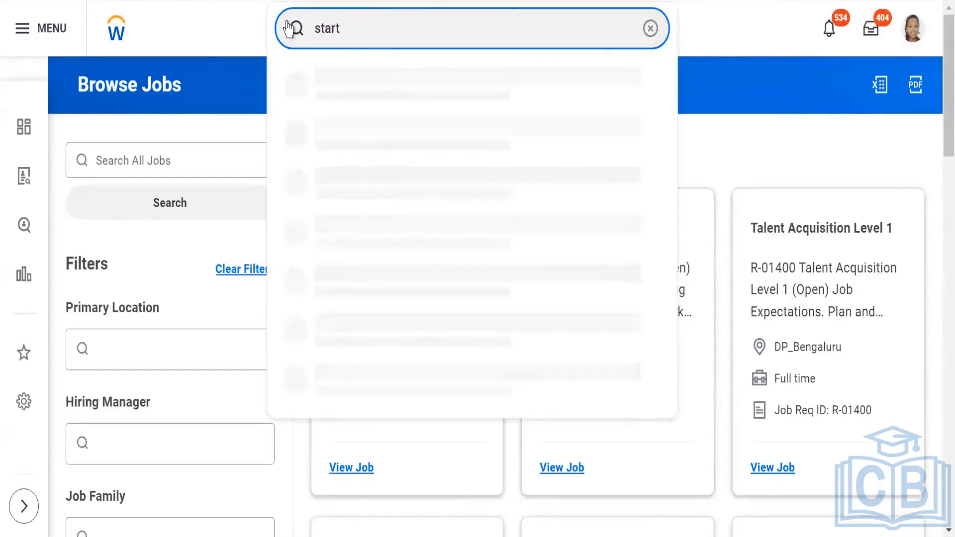
pyautogui.write(' proxy')
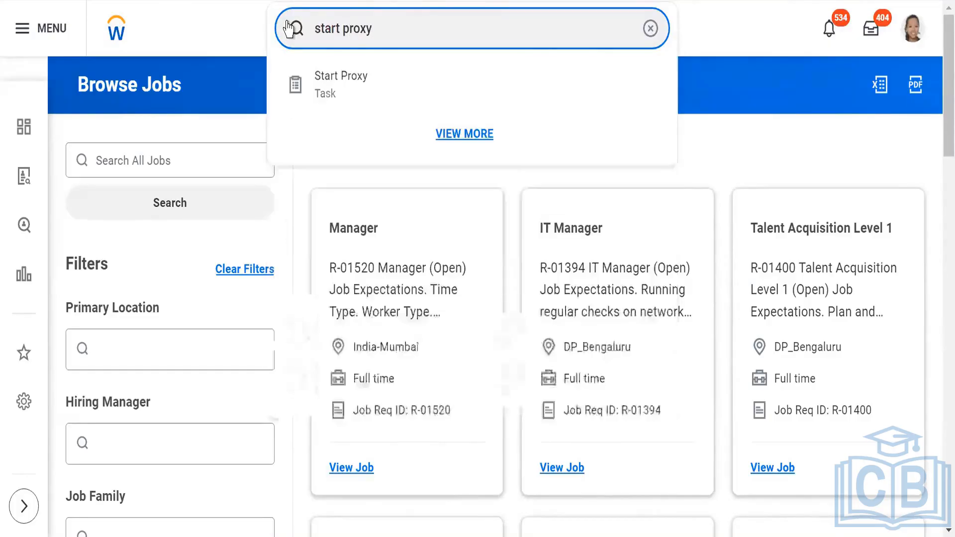
pyautogui.click(348, 87)
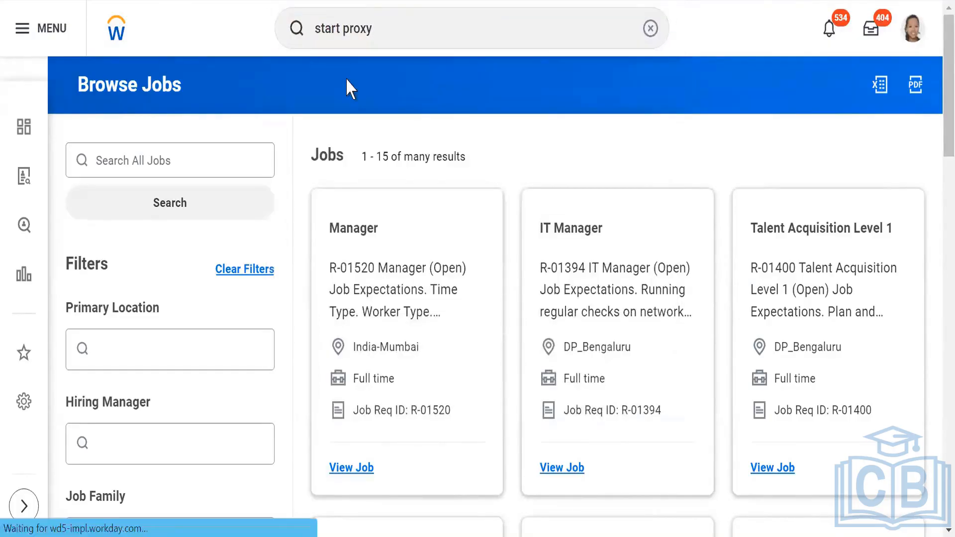
pyautogui.click(224, 197)
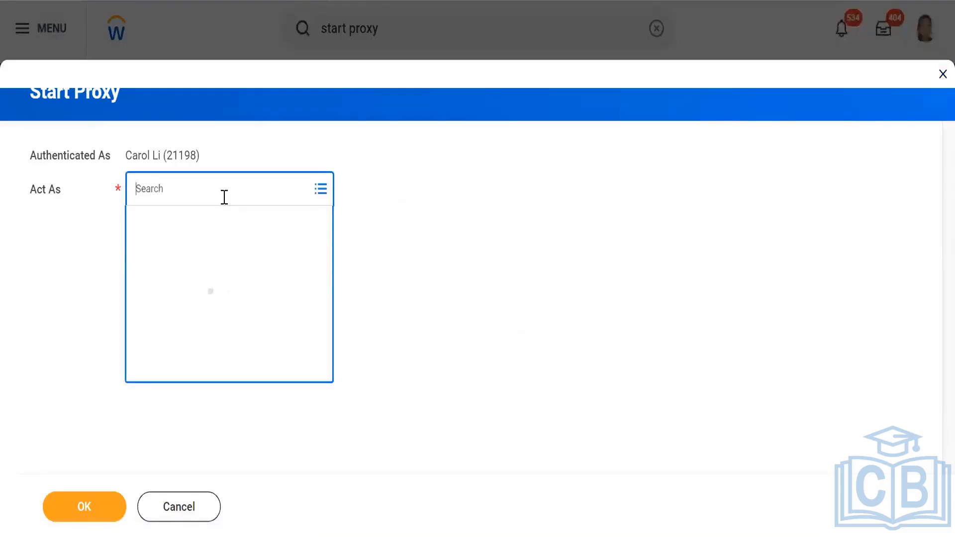
pyautogui.write('LOgan')
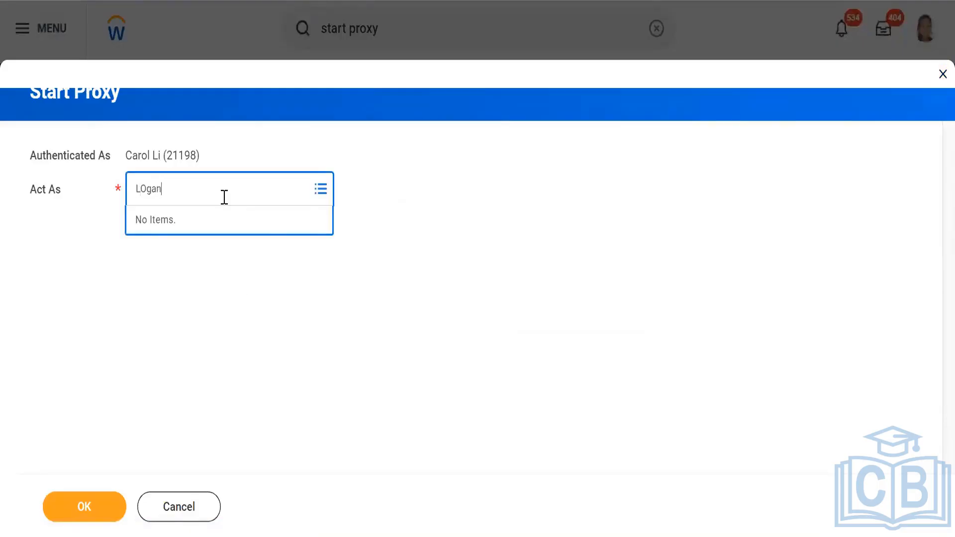
pyautogui.press('Return')
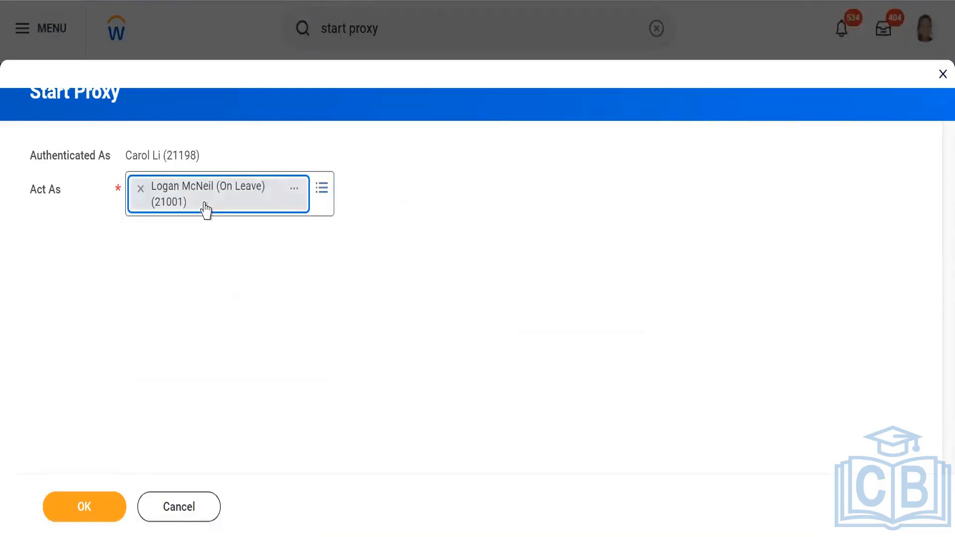
pyautogui.click(80, 515)
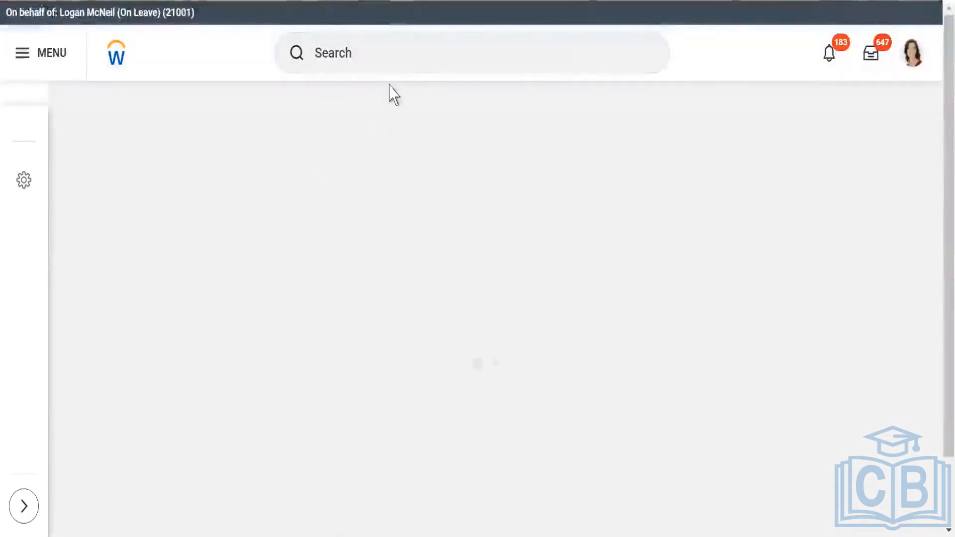
# - As the proxied worker, run the Find Jobs report and open the Manager job
pyautogui.click(411, 54)
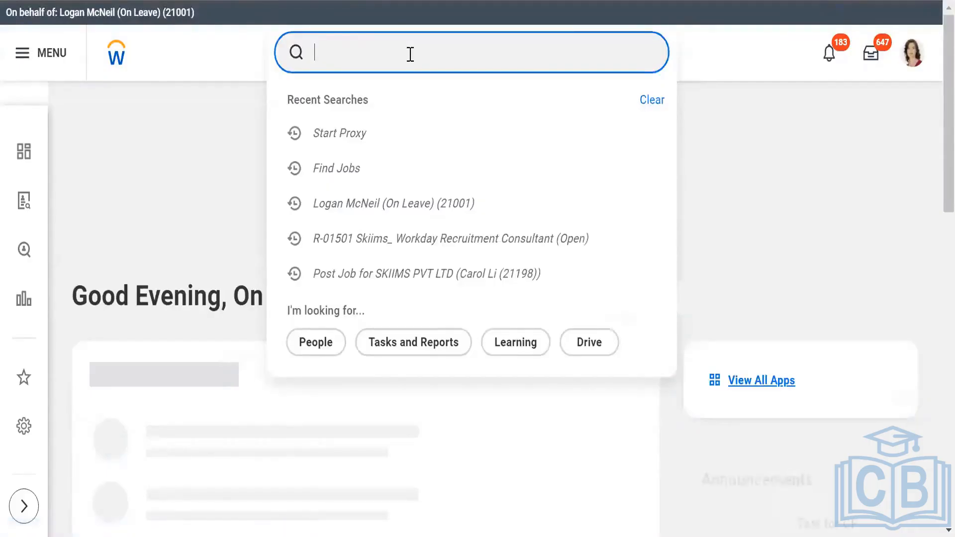
pyautogui.write('find ')
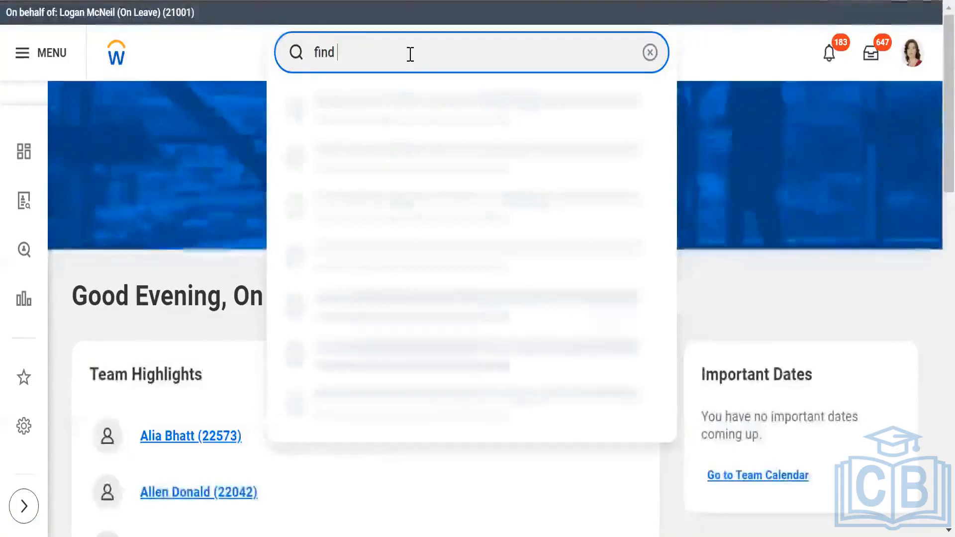
pyautogui.write('jobs')
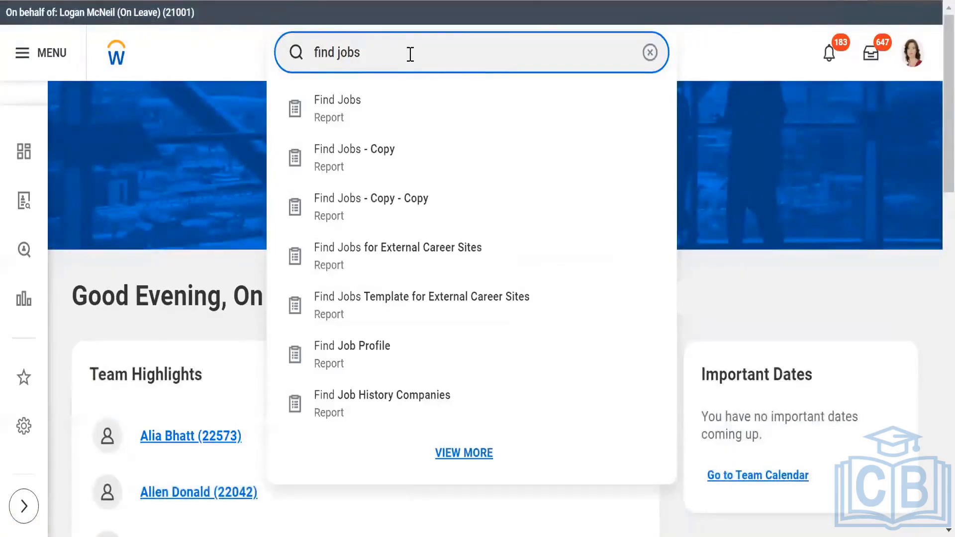
pyautogui.click(347, 124)
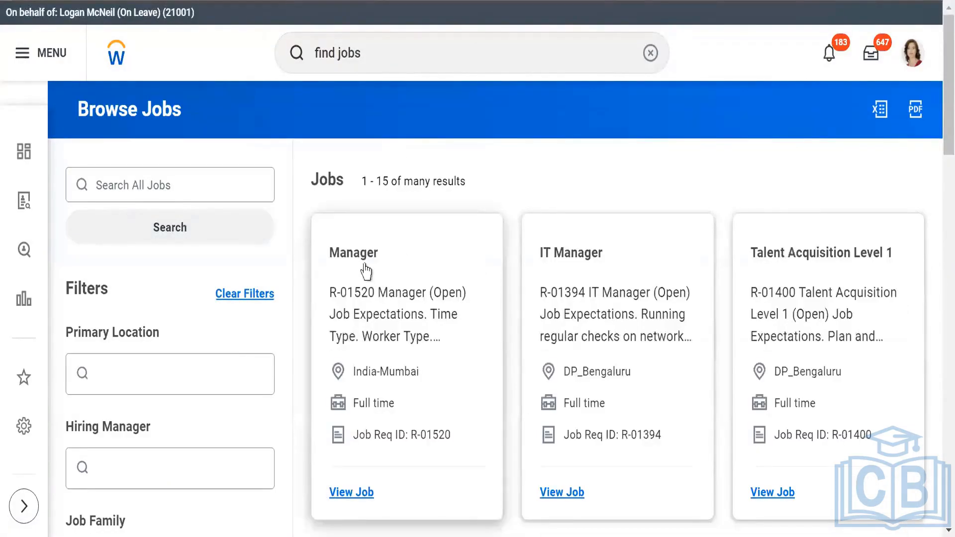
pyautogui.click(363, 256)
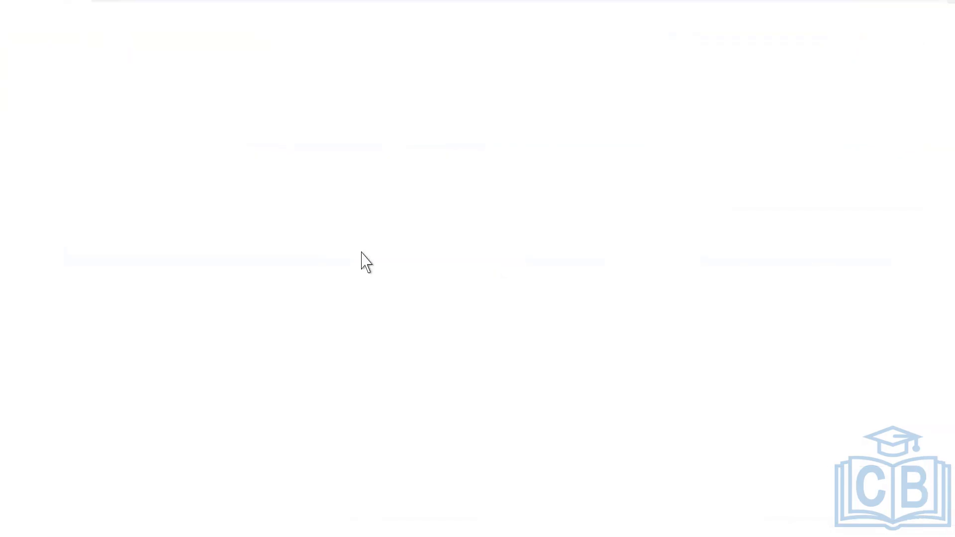